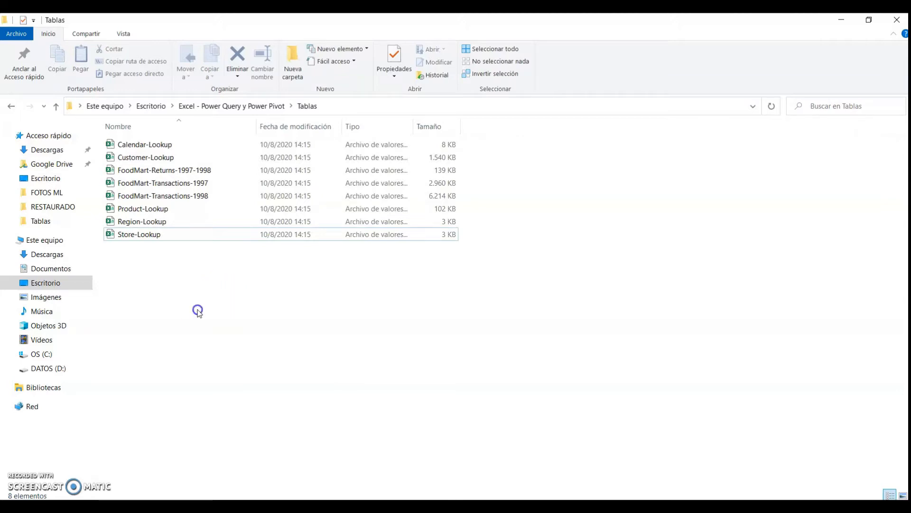
left_click_drag(187, 298, 137, 142)
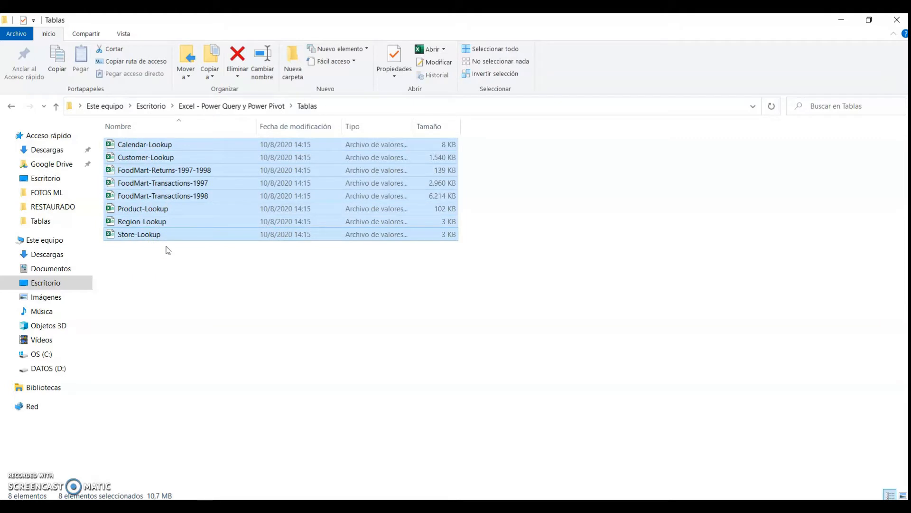
left_click(197, 282)
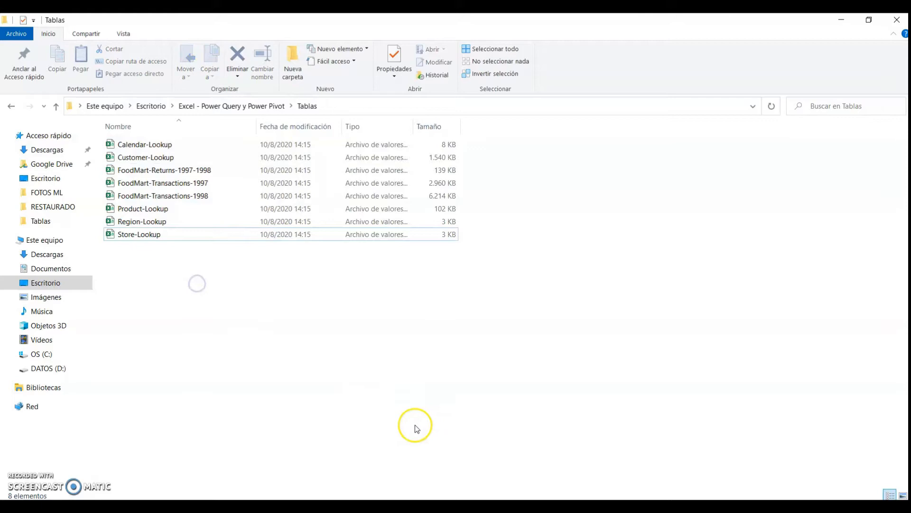
Switch to the blank Excel workbook Libro1 and launch the Power Query Editor
left_click(362, 472)
left_click(242, 328)
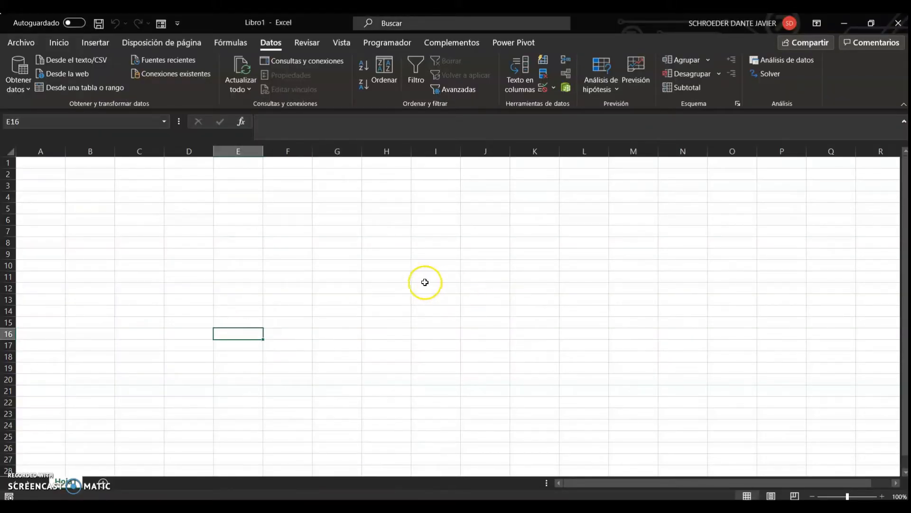
left_click(389, 281)
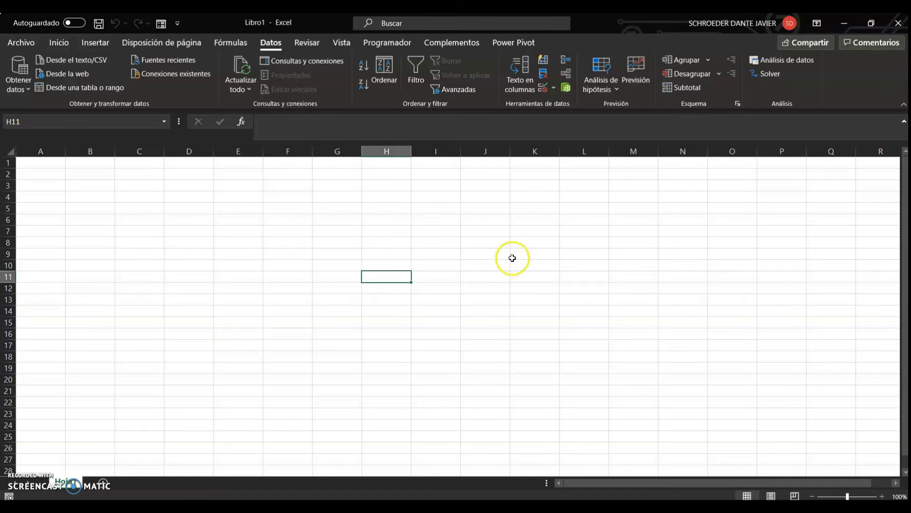
left_click(267, 43)
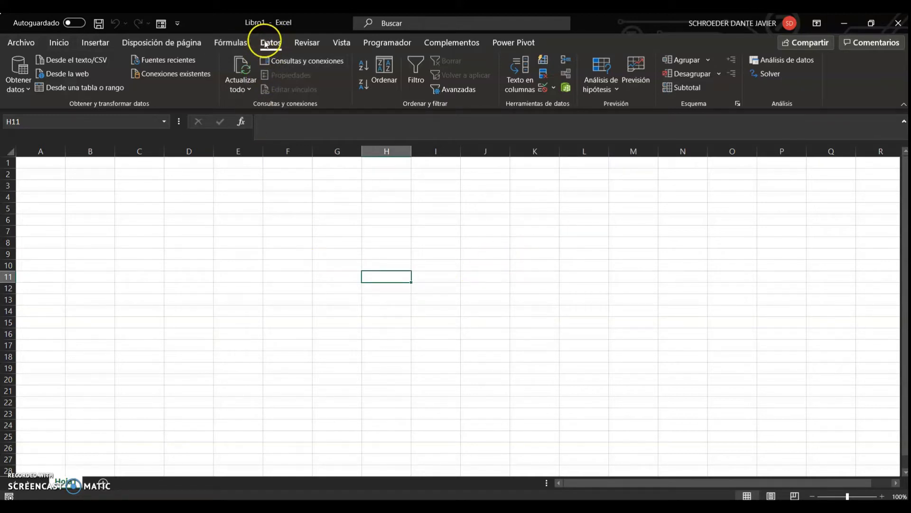
left_click(31, 88)
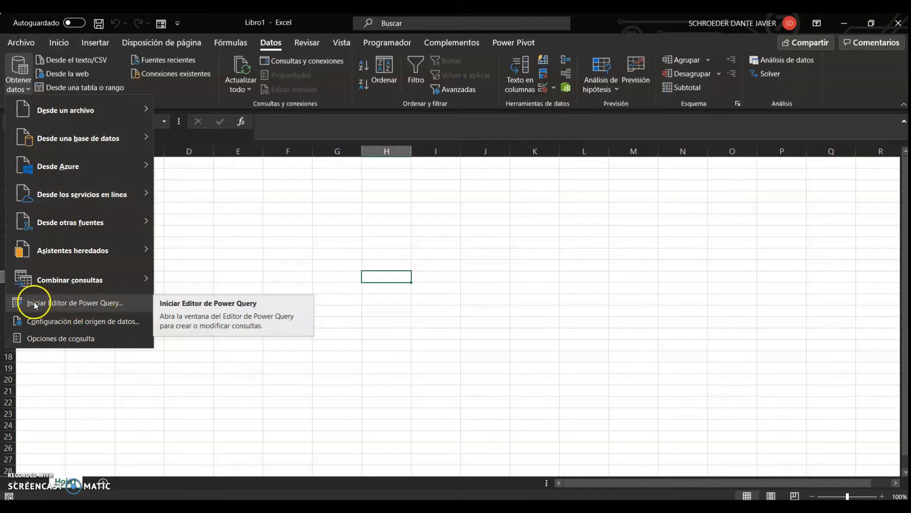
left_click(101, 308)
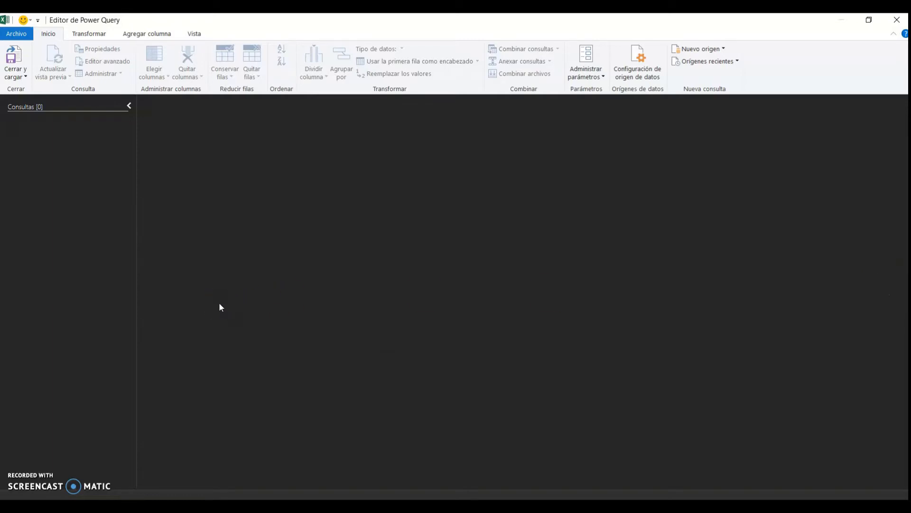
Import Calendar-Lookup.csv from the Tablas folder as a new text/CSV query, accepting the previewed import settings
left_click(836, 73)
left_click(723, 49)
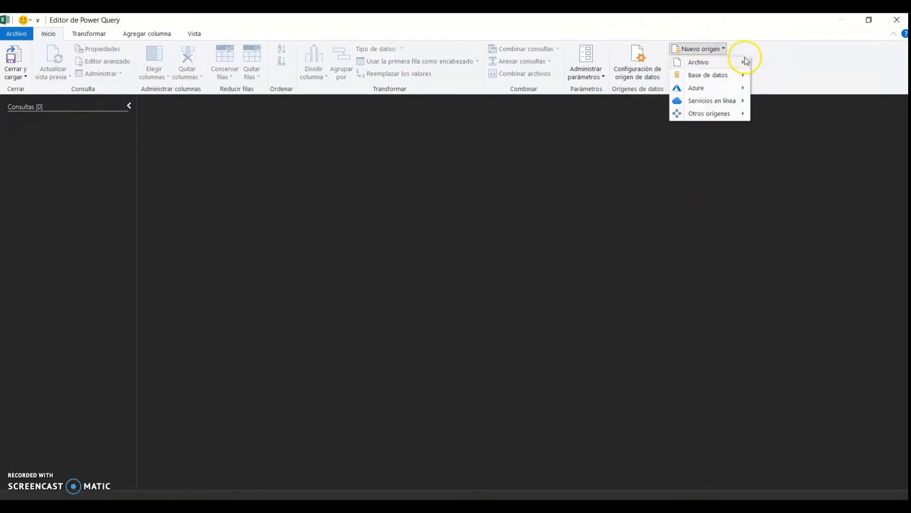
mouse_move(731, 64)
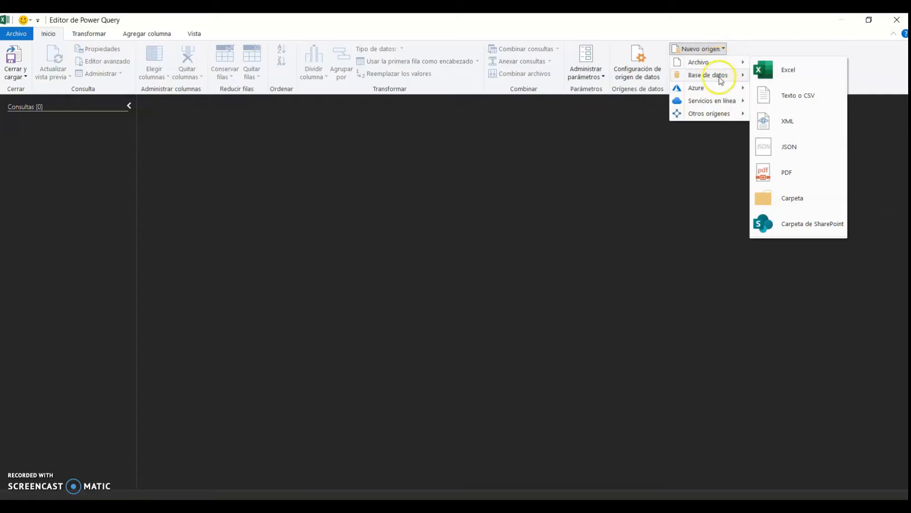
mouse_move(722, 90)
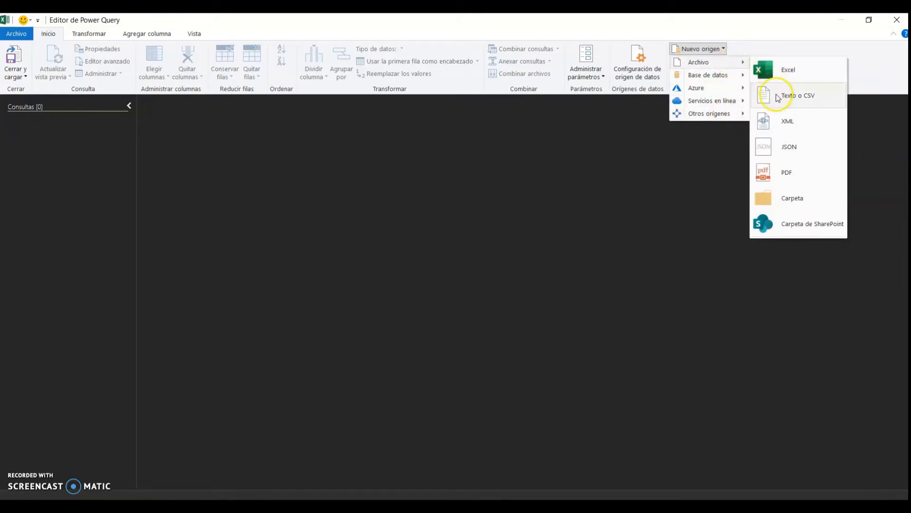
left_click(783, 95)
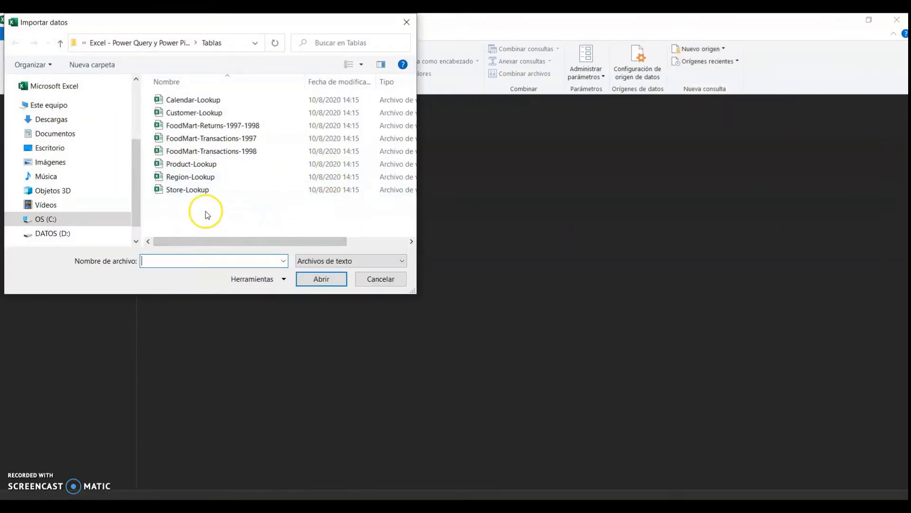
left_click(201, 105)
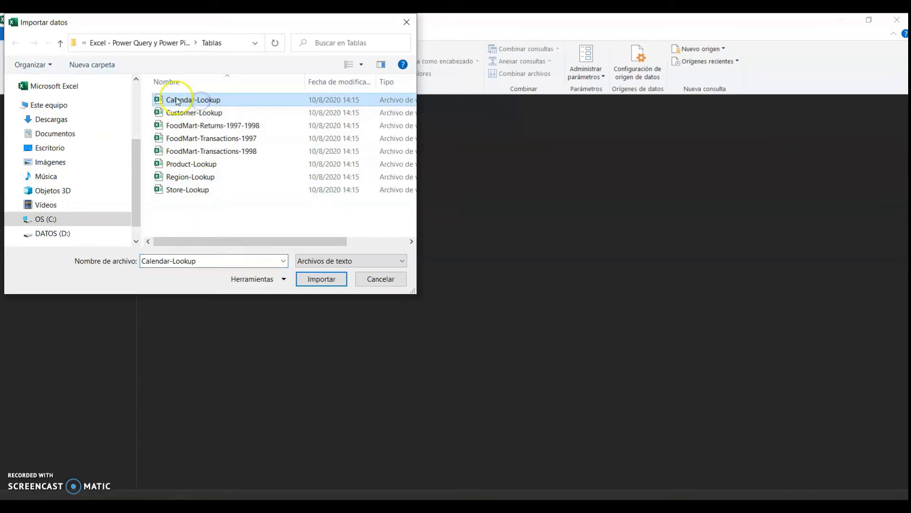
left_click(306, 279)
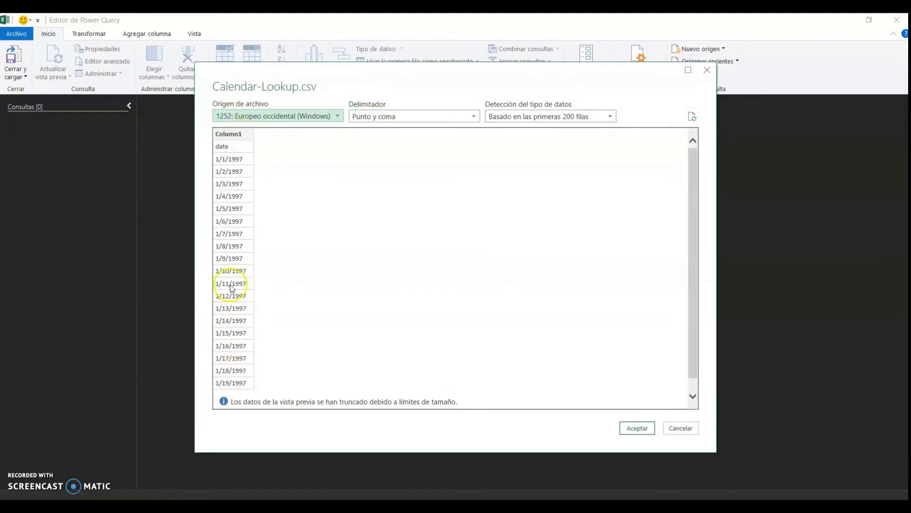
left_click(638, 429)
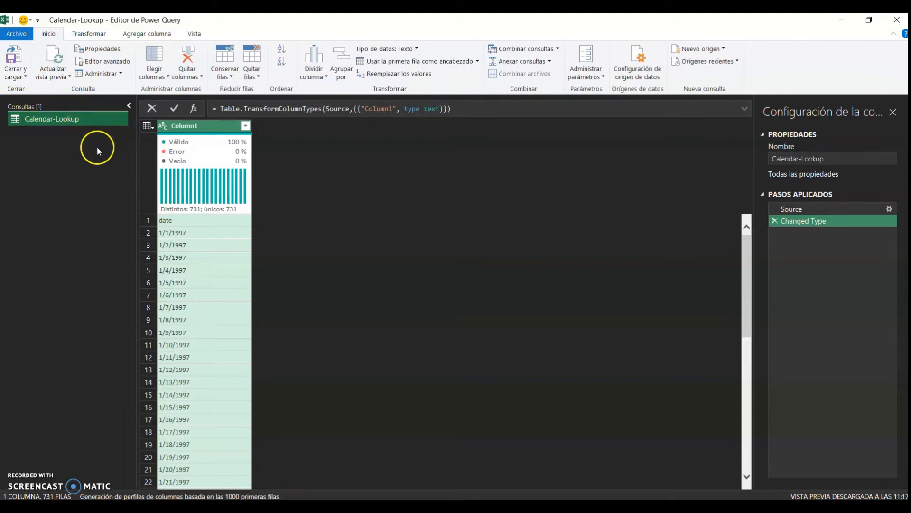
Import Customer-Lookup.csv from the Tablas folder as a second text/CSV query, accepting the previewed import settings
right_click(46, 123)
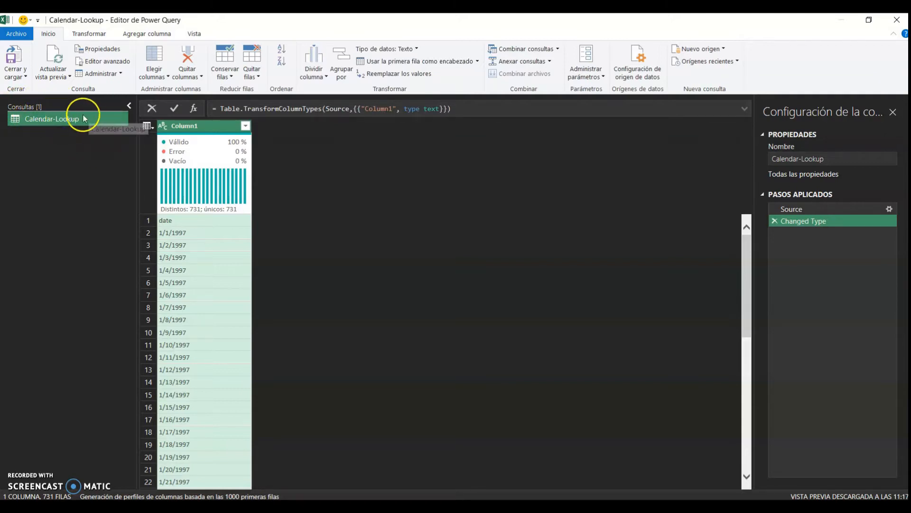
left_click(706, 49)
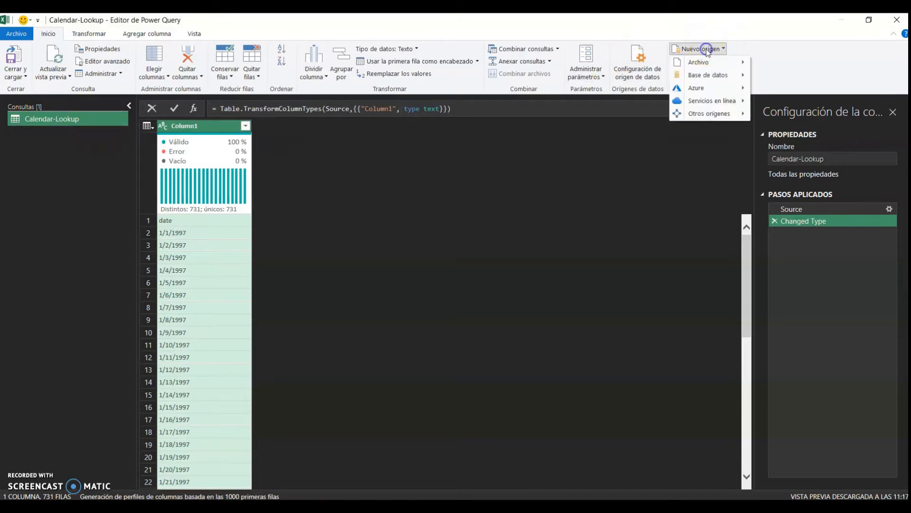
mouse_move(734, 65)
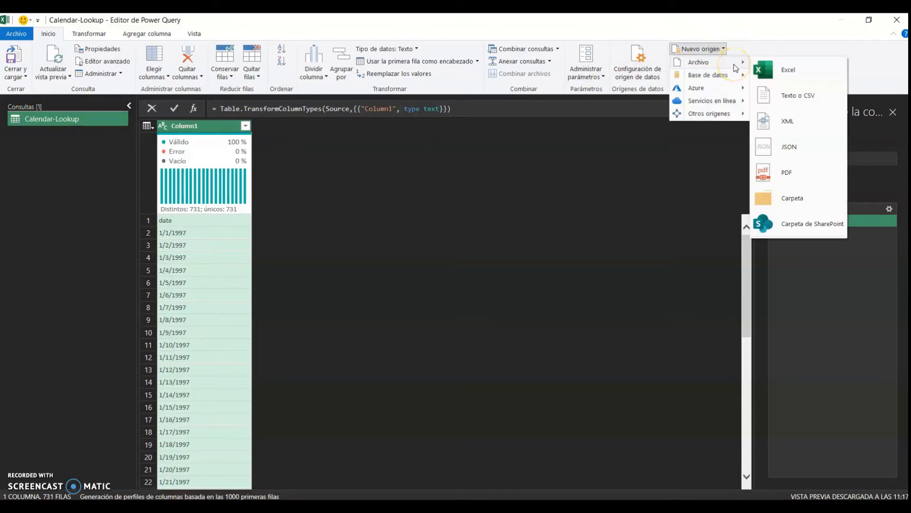
left_click(804, 91)
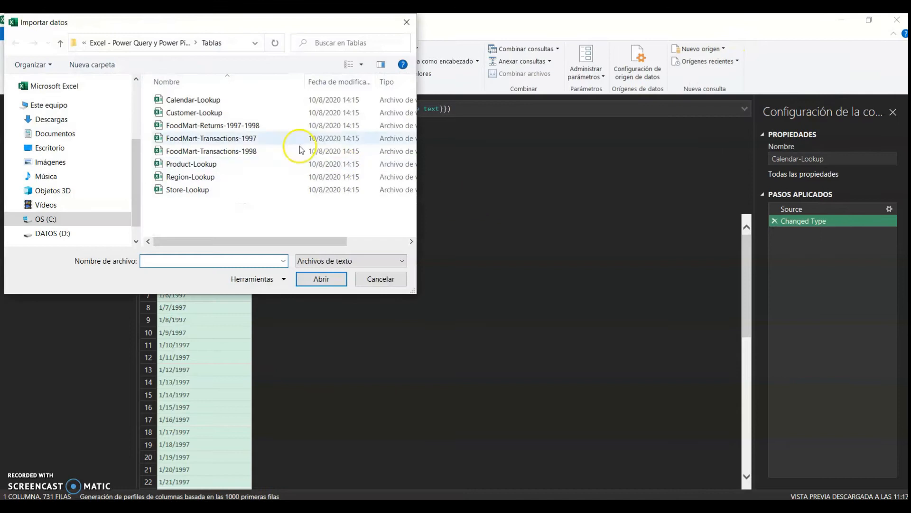
left_click(190, 114)
left_click(342, 279)
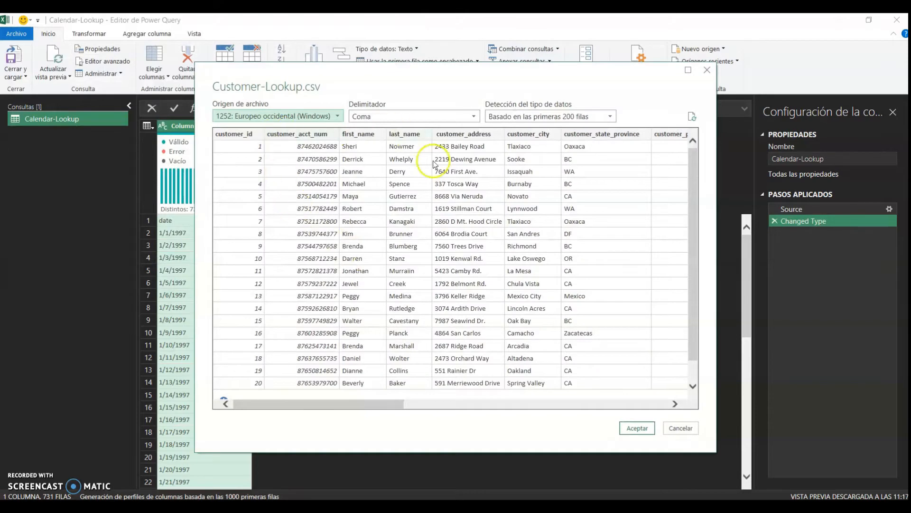
left_click(637, 428)
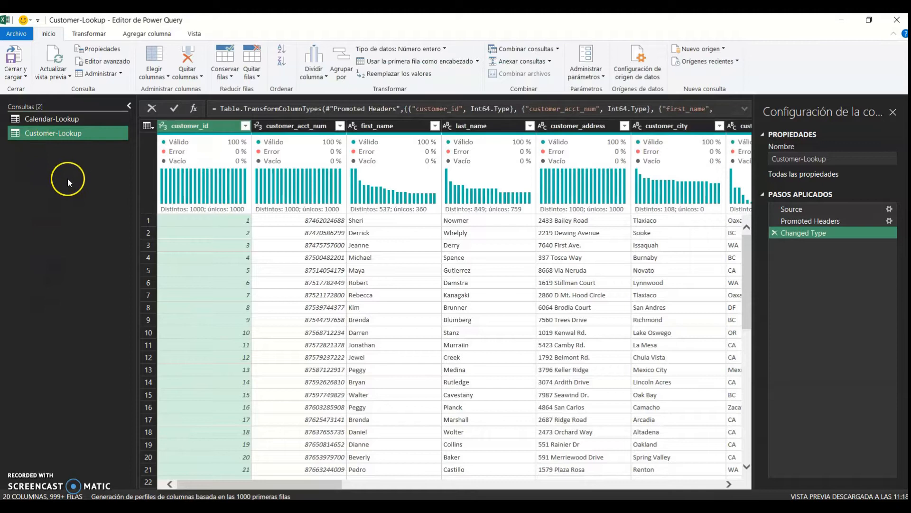
Compare the data previews and applied steps of the Calendar-Lookup and Customer-Lookup queries
left_click(53, 122)
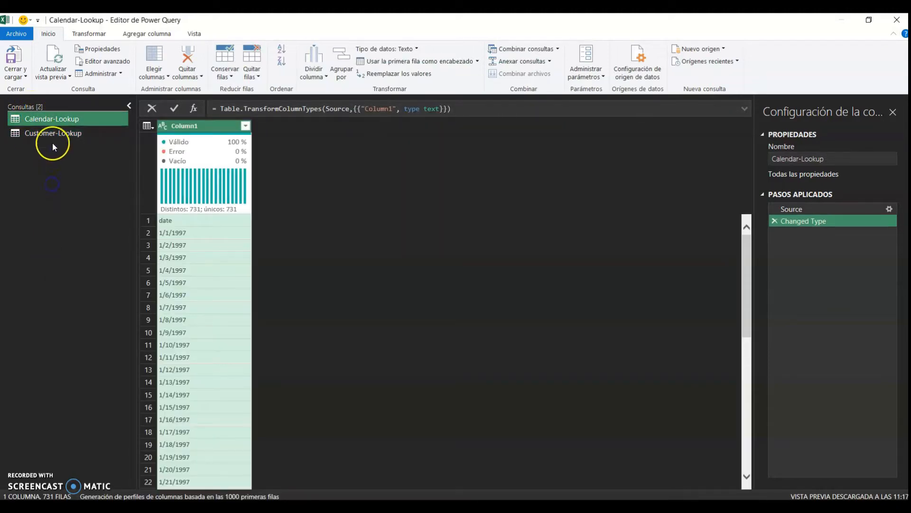
left_click(27, 135)
left_click(94, 163)
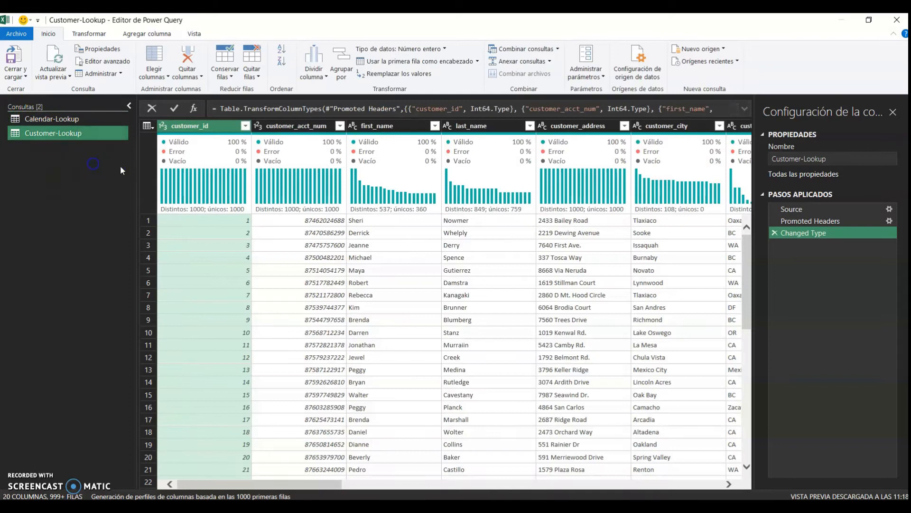
left_click(20, 119)
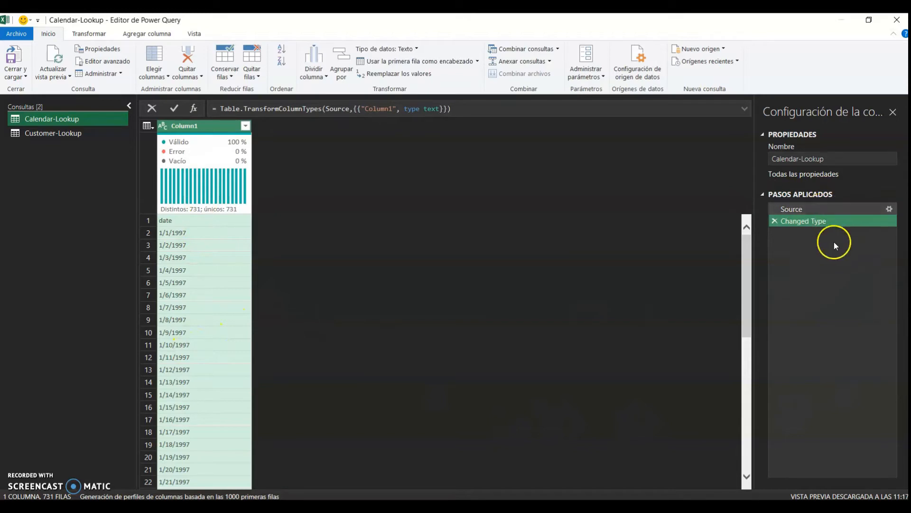
left_click(45, 134)
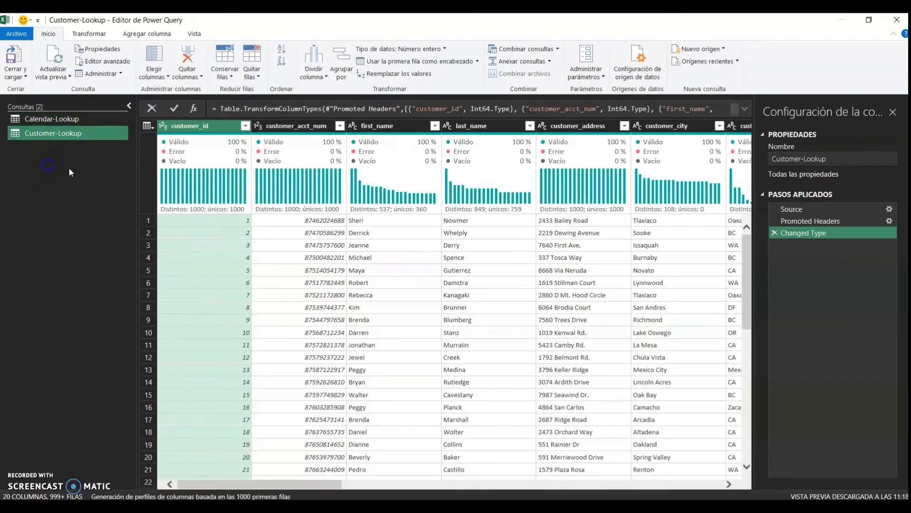
Add the Tablas folder inside "Excel - Power Query y Power Pivot" as a folder source, transforming its file list without combining the files
left_click(725, 50)
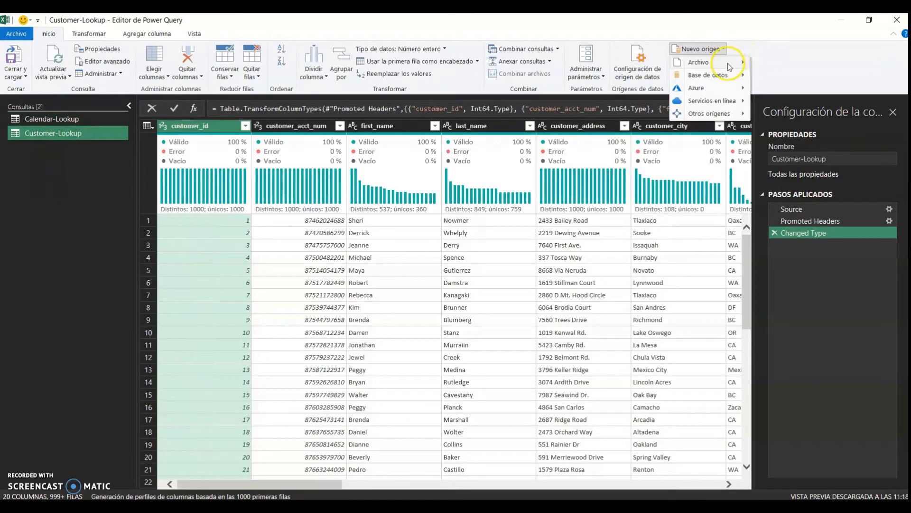
mouse_move(728, 64)
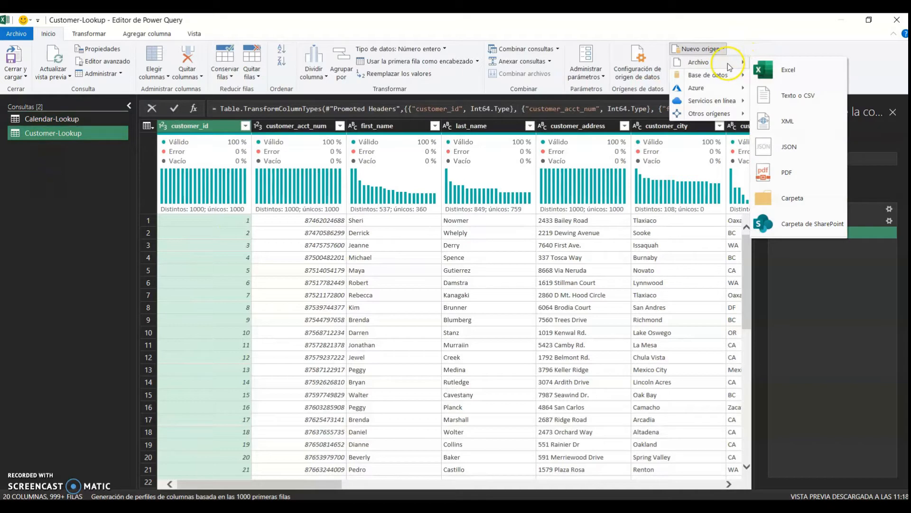
left_click(815, 208)
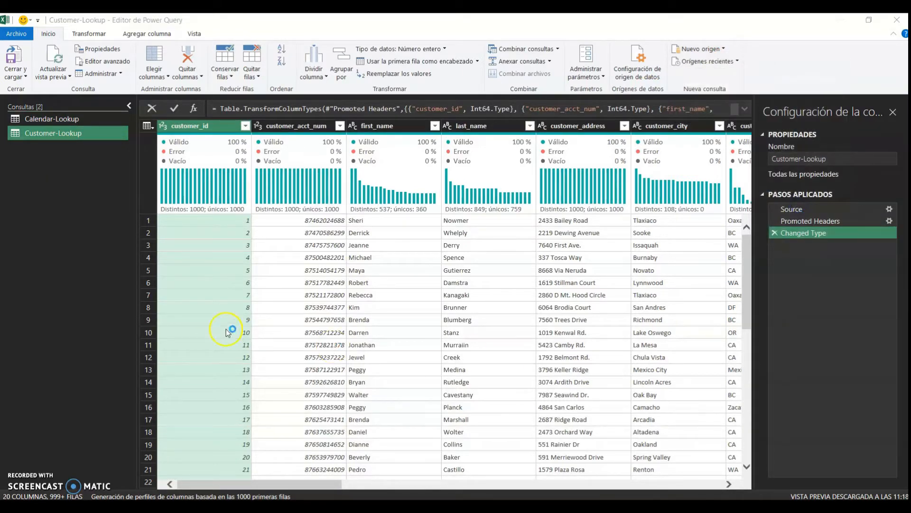
left_click(548, 248)
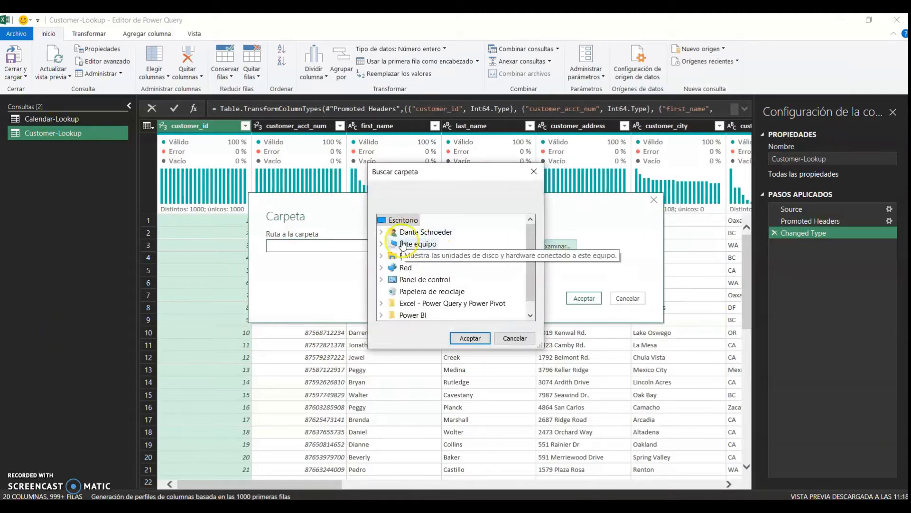
left_click(409, 306)
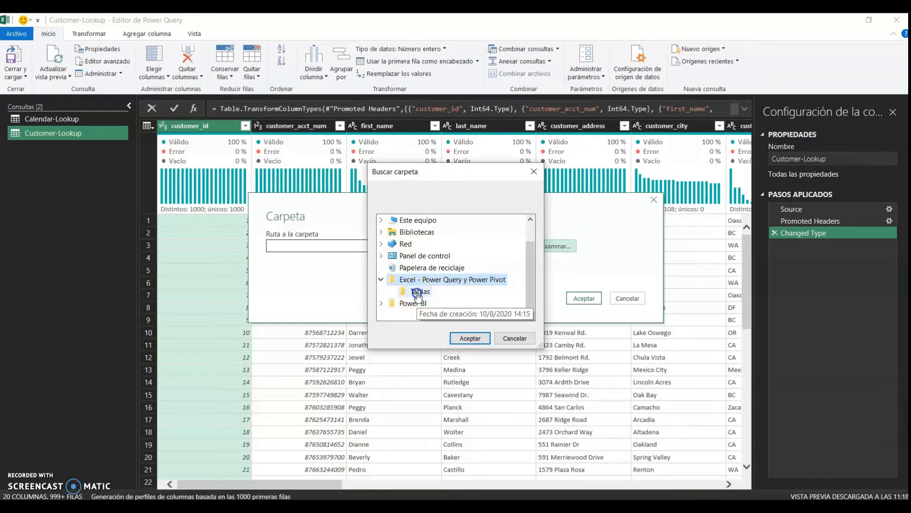
left_click(417, 291)
left_click(470, 338)
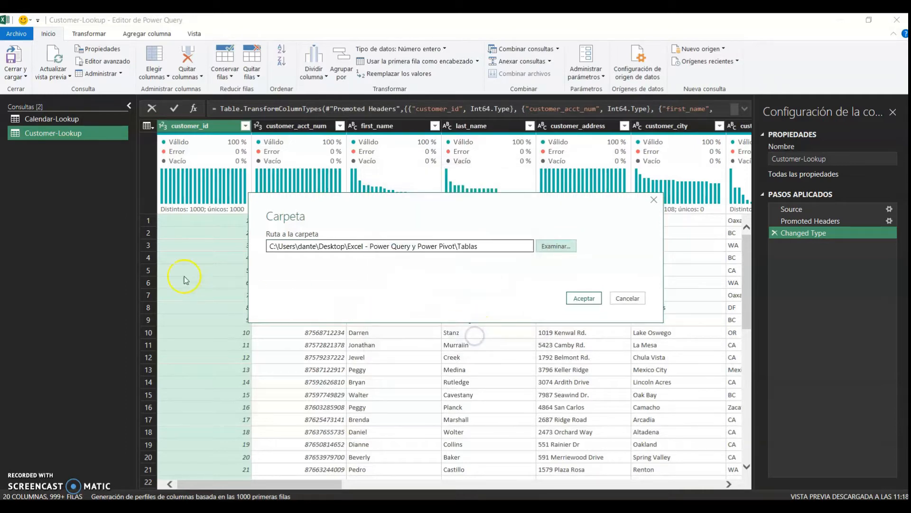
left_click(585, 297)
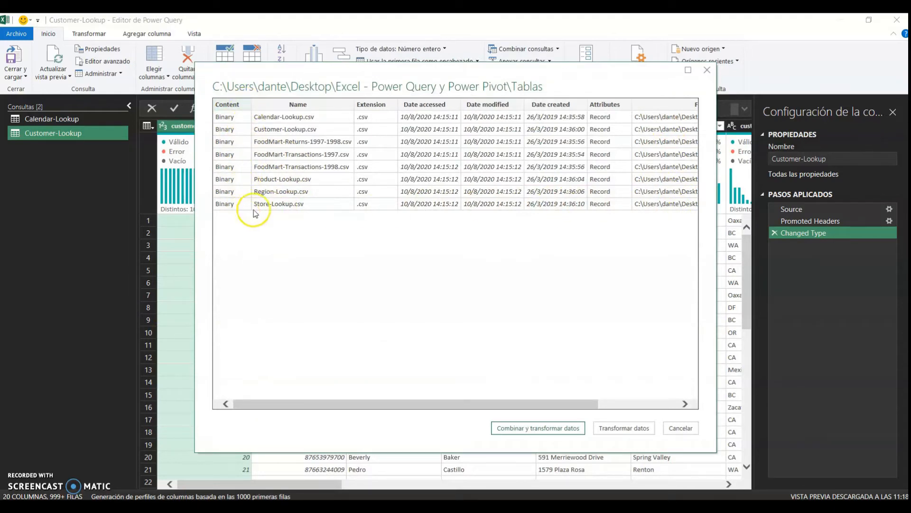
left_click_drag(545, 86, 524, 89)
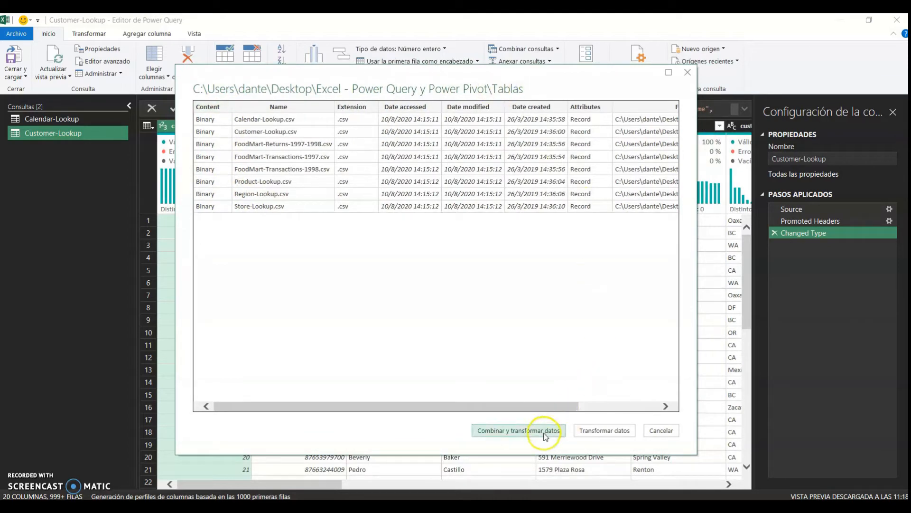
left_click(582, 430)
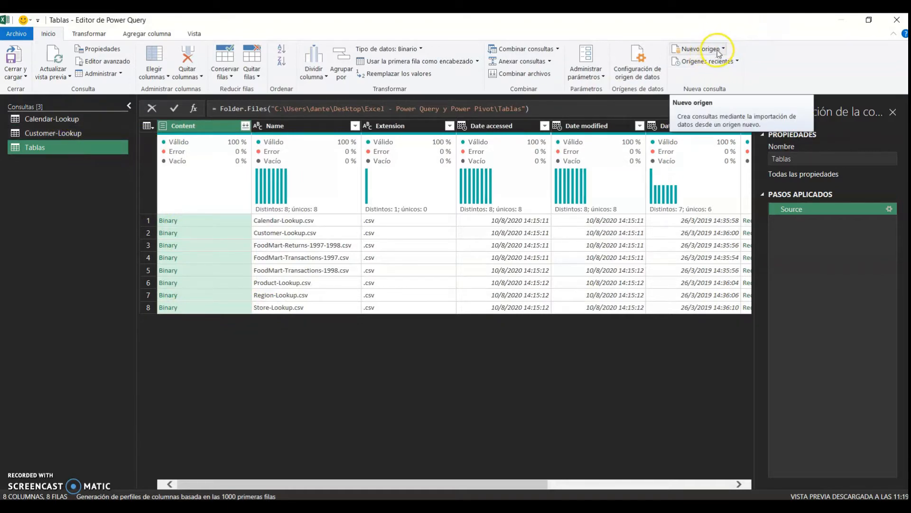
Copy the Tablas query and paste five duplicates of it into the query list
right_click(38, 149)
key("ctrl+v")
key("ctrl+v")
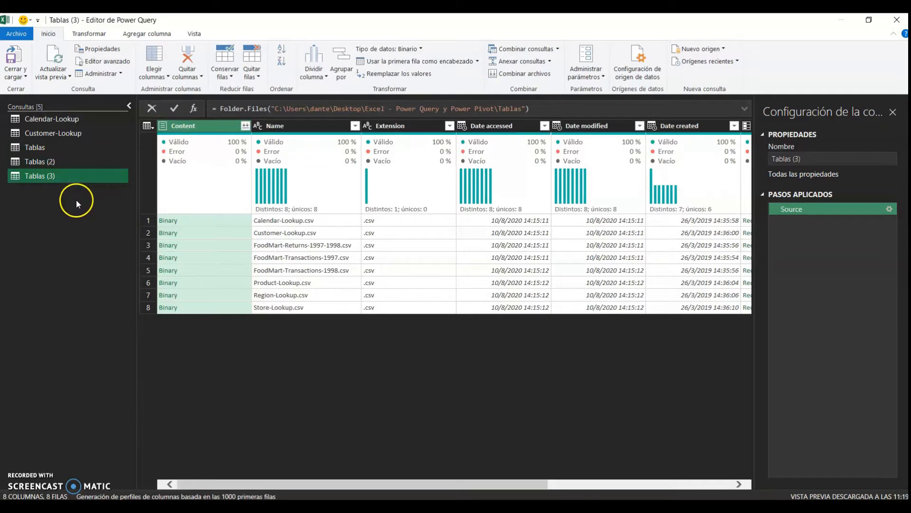
key("ctrl+v")
key("ctrl+v")
key("ctrl+v")
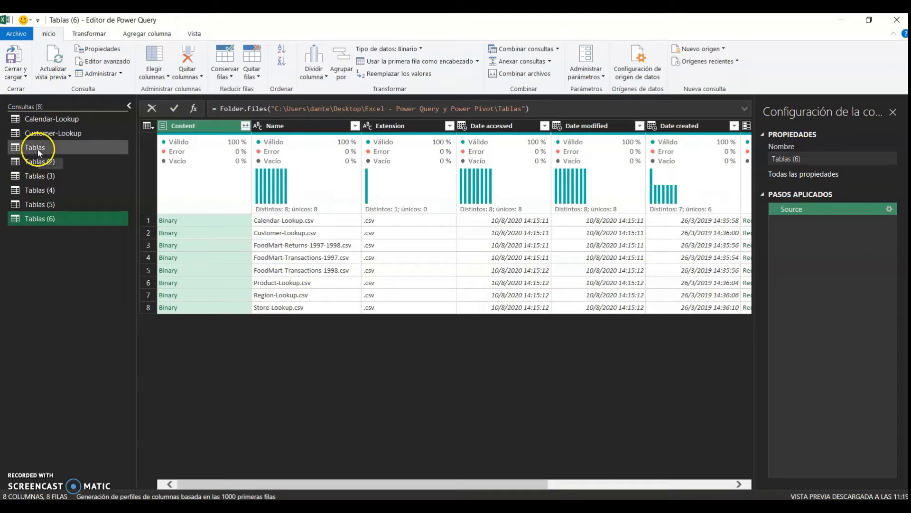
Paste one more duplicate of the Tablas query and expand the FoodMart-Returns-1997-1998.csv binary in the original Tablas query
key("ctrl+v")
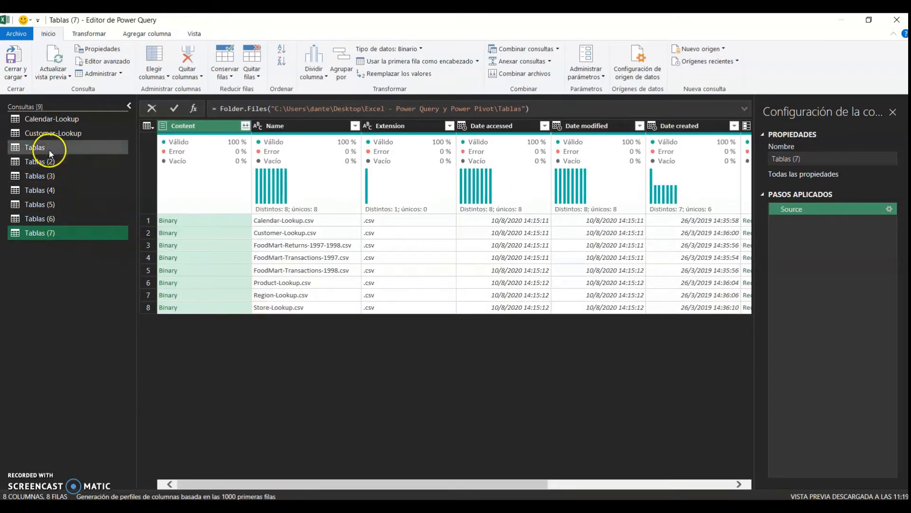
left_click(50, 149)
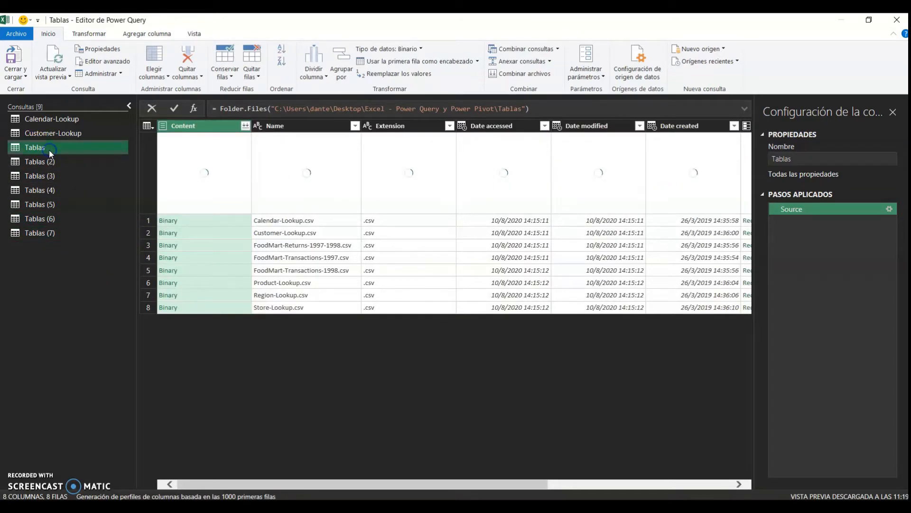
left_click(311, 246)
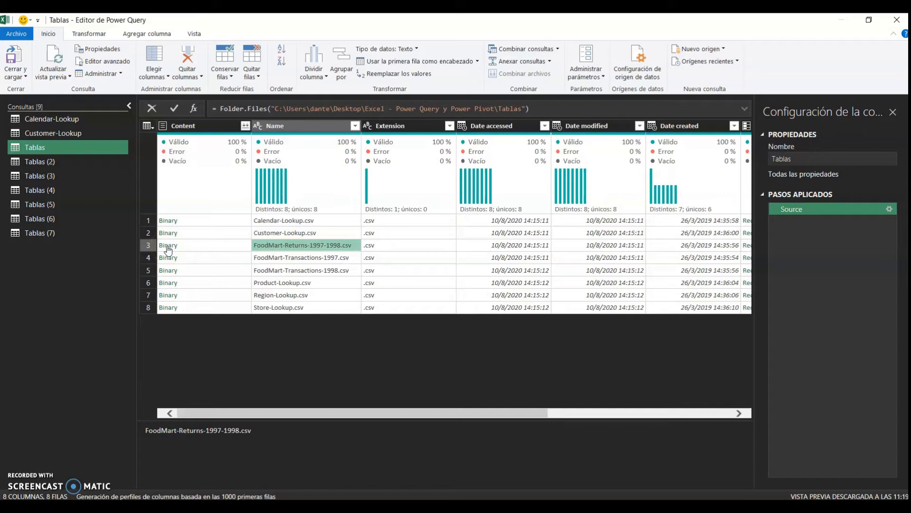
left_click(168, 245)
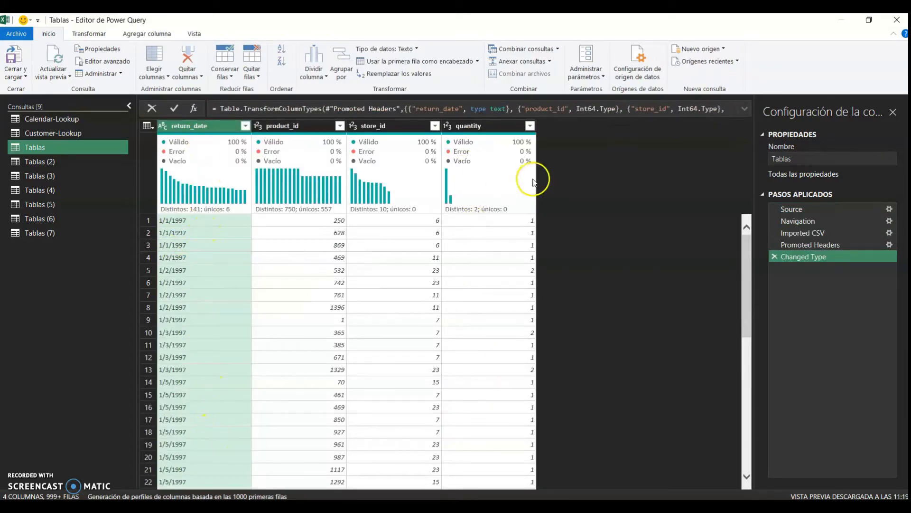
Expand the FoodMart-Transactions-1997.csv binary in Tablas (2) and the FoodMart-Transactions-1998.csv binary in Tablas (3)
left_click(46, 162)
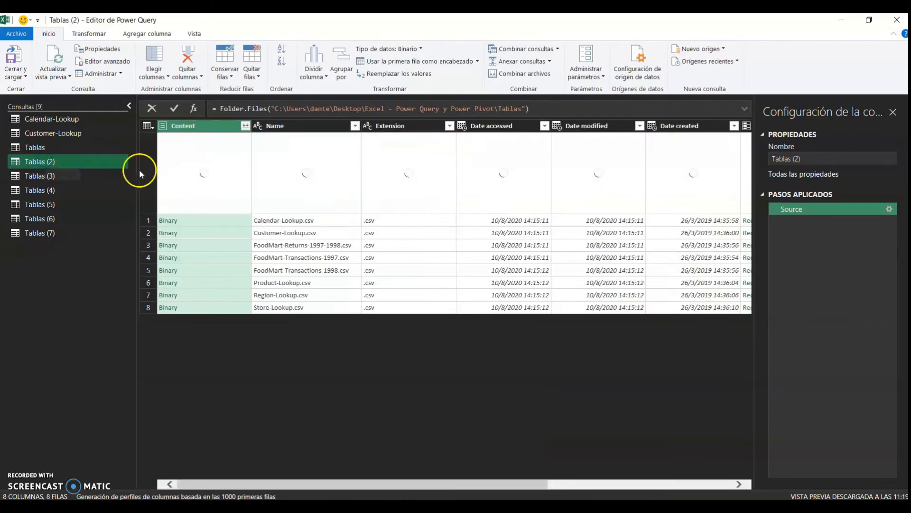
left_click(162, 258)
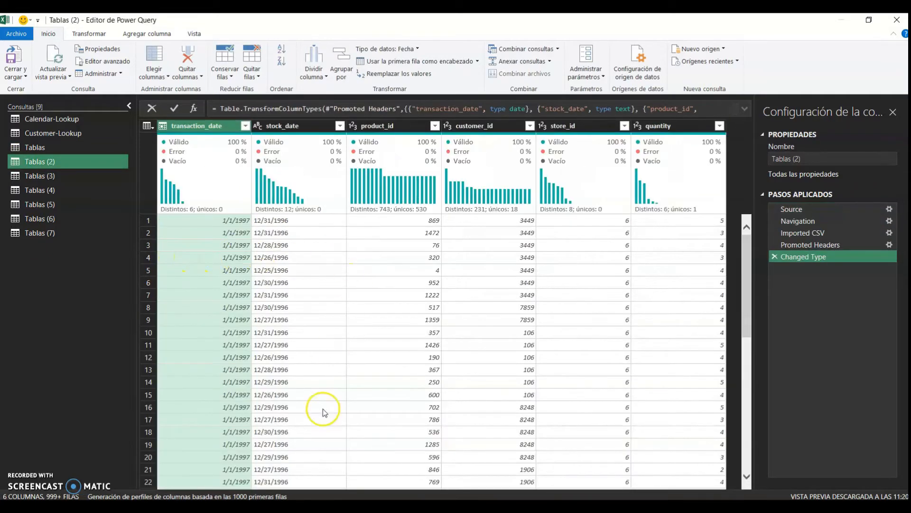
left_click(53, 178)
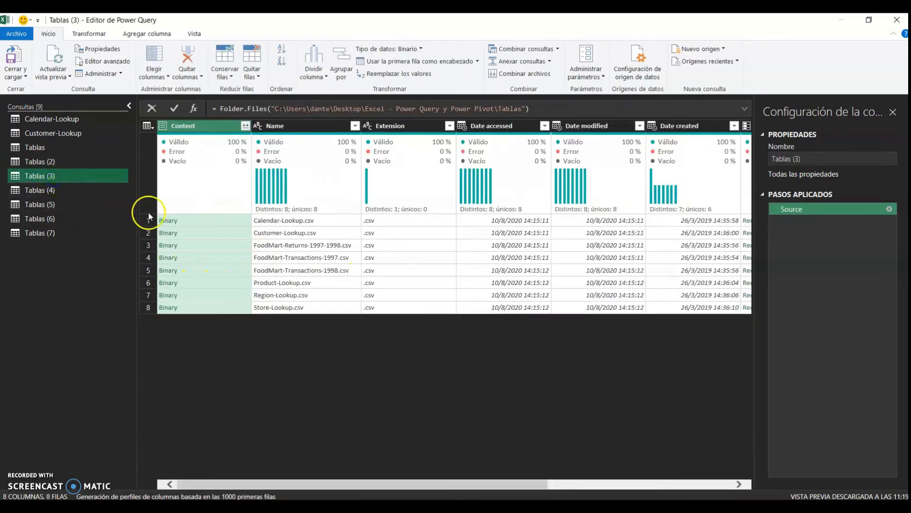
left_click(163, 271)
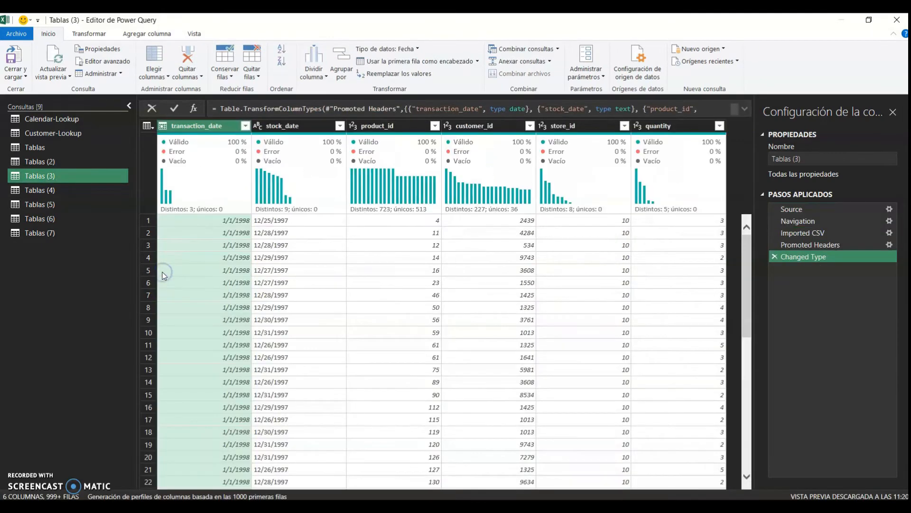
Expand the Product-Lookup.csv binary in Tablas (4) and the Region-Lookup.csv binary in Tablas (5)
left_click(48, 191)
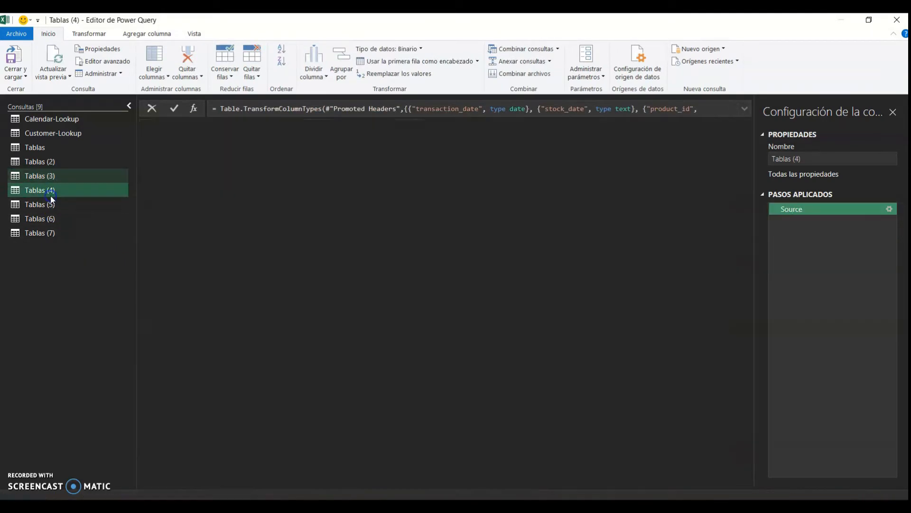
left_click(168, 283)
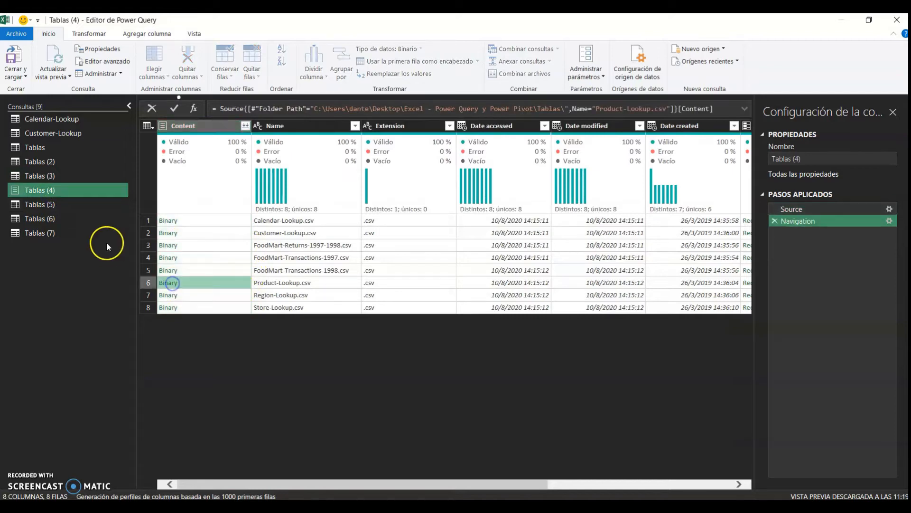
left_click(52, 204)
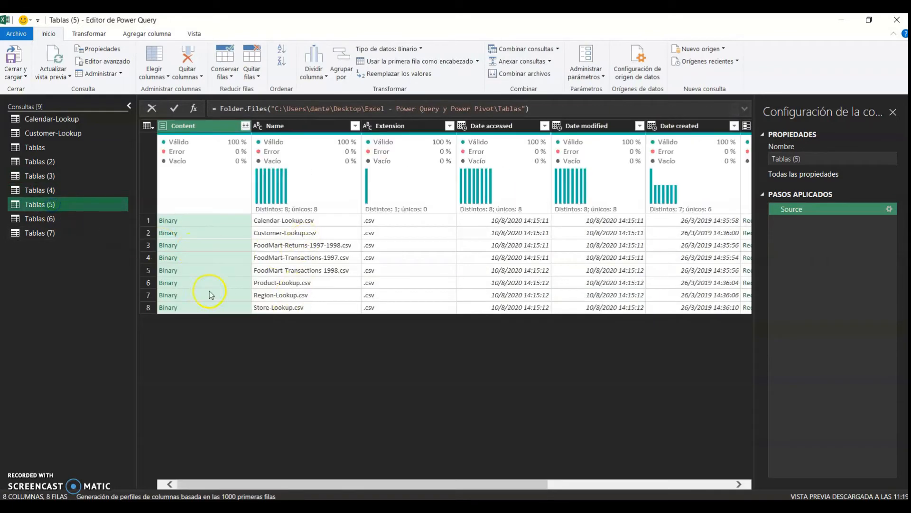
left_click(168, 295)
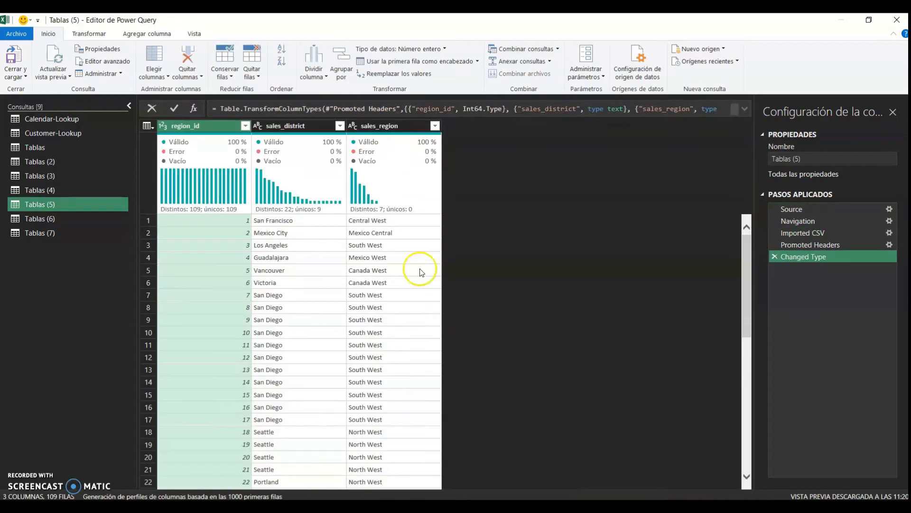
Expand the Region-Lookup.csv binary in Tablas (6) and the Store-Lookup.csv binary in Tablas (7)
left_click(74, 219)
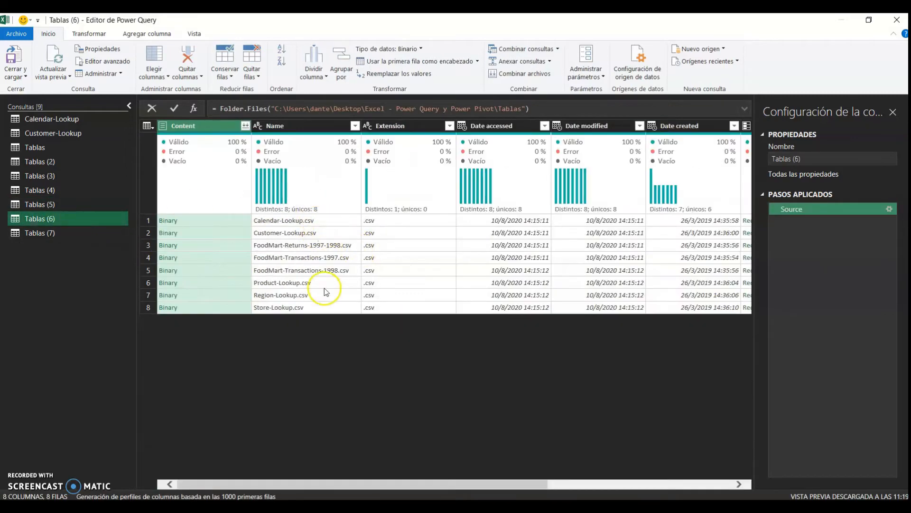
left_click(175, 296)
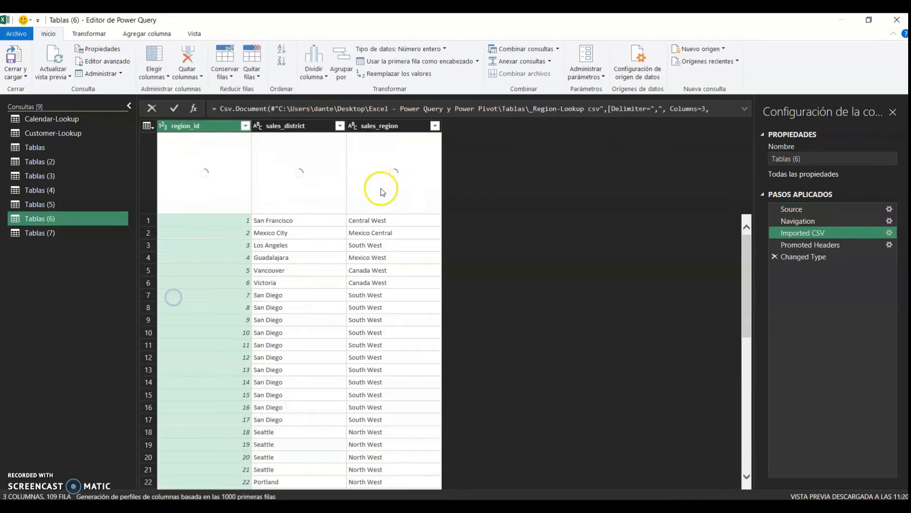
left_click(37, 234)
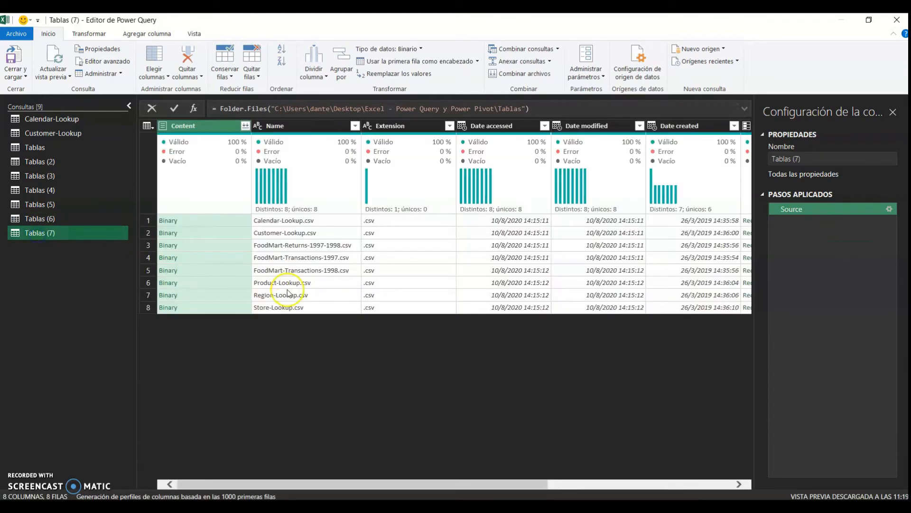
left_click(172, 308)
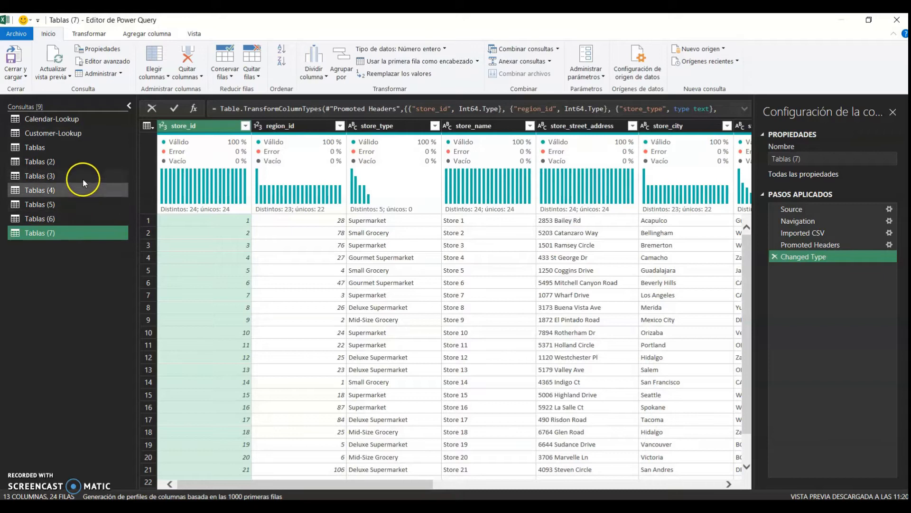
Close and load the queries to the workbook as connections only, with the data added to the Data Model
left_click(57, 166)
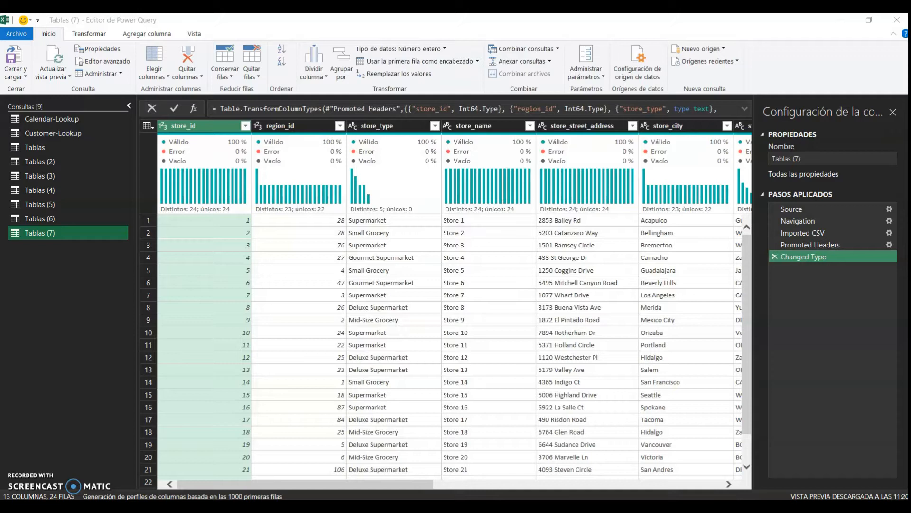
left_click(18, 76)
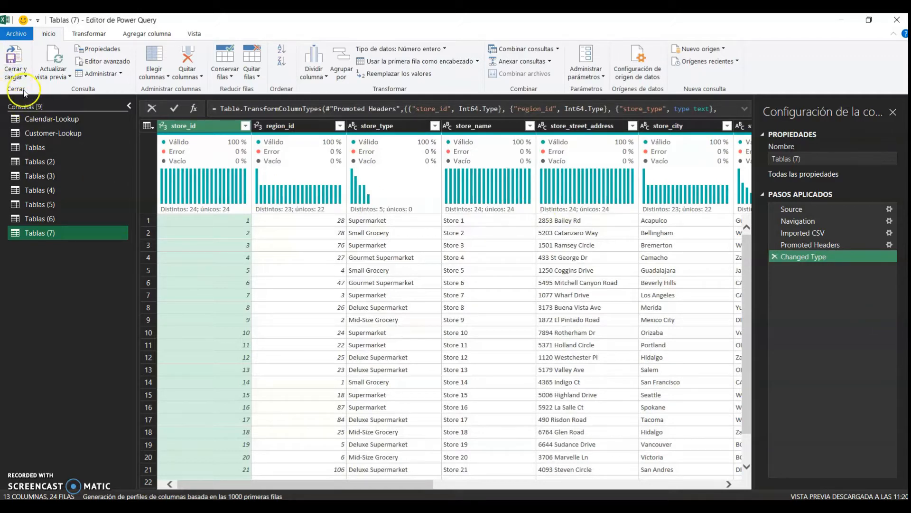
left_click(17, 78)
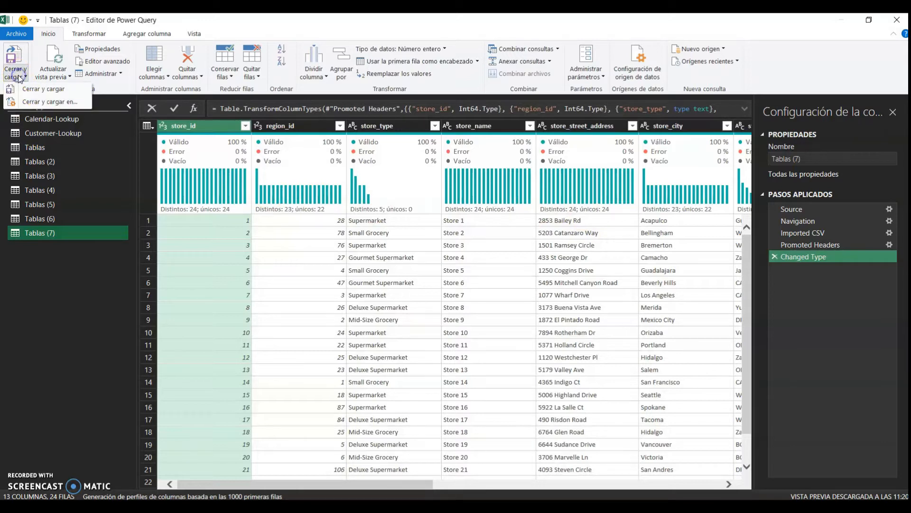
left_click(51, 103)
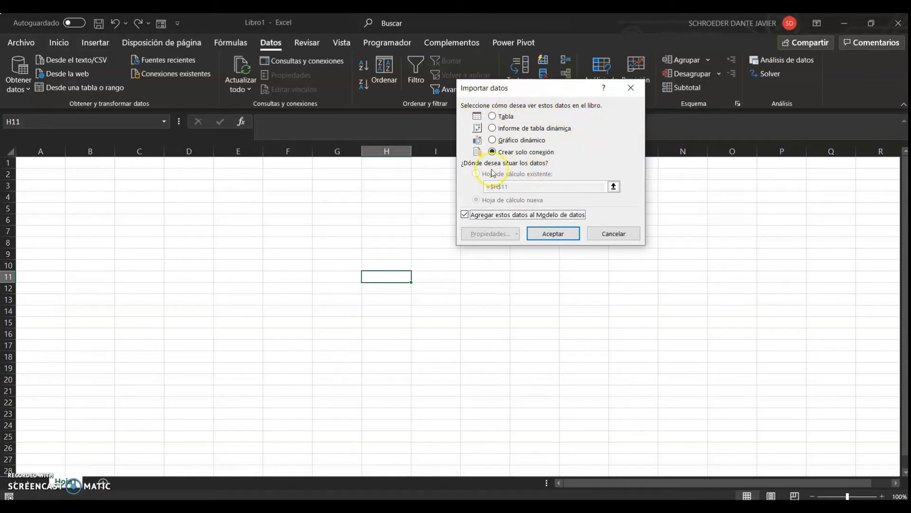
left_click(499, 117)
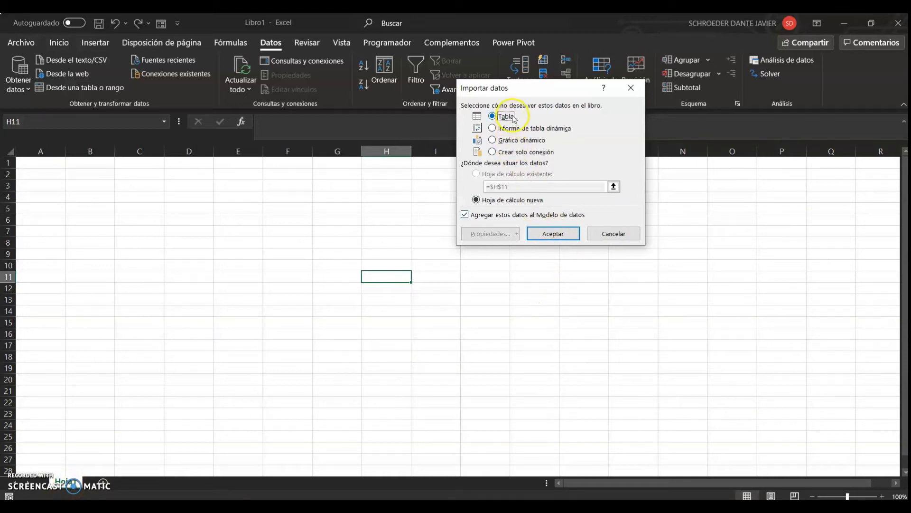
left_click(493, 154)
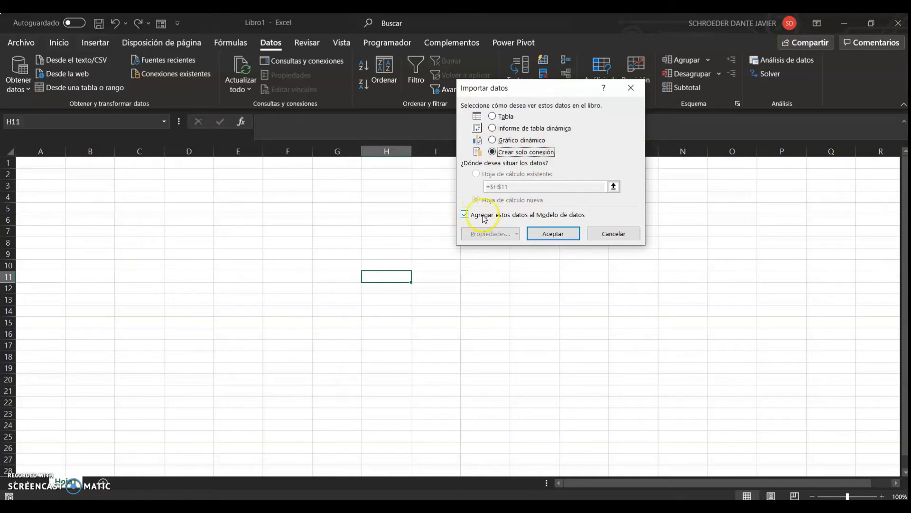
left_click(553, 233)
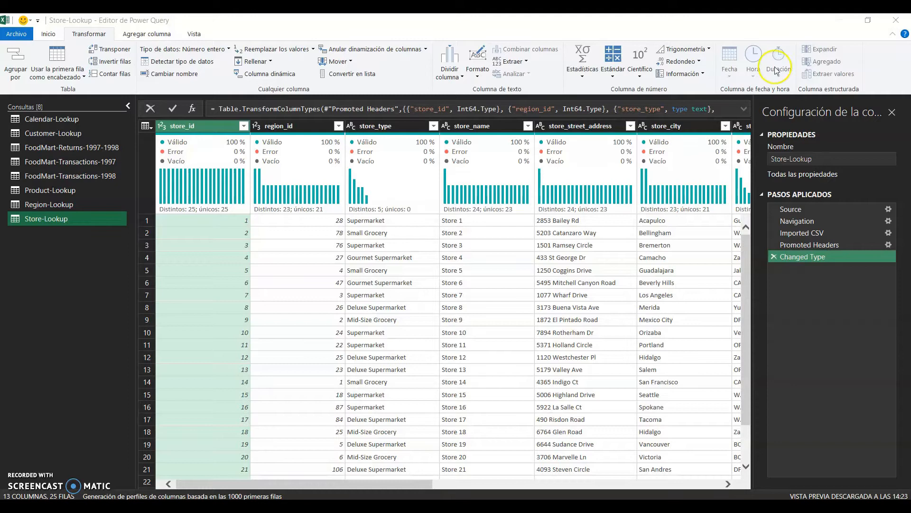
Compare the commands for adding and transforming columns, and examine the statistics operations offered for Store-Lookup's store_id column
left_click(133, 36)
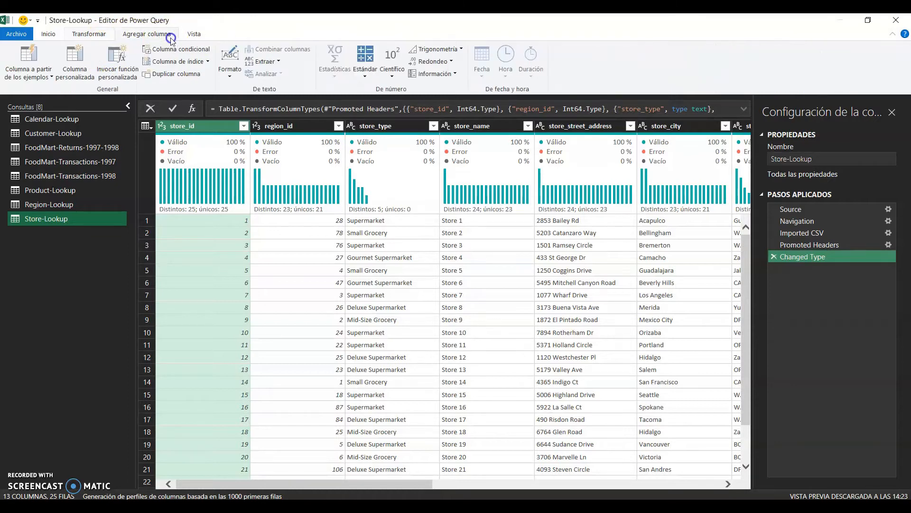
left_click(108, 37)
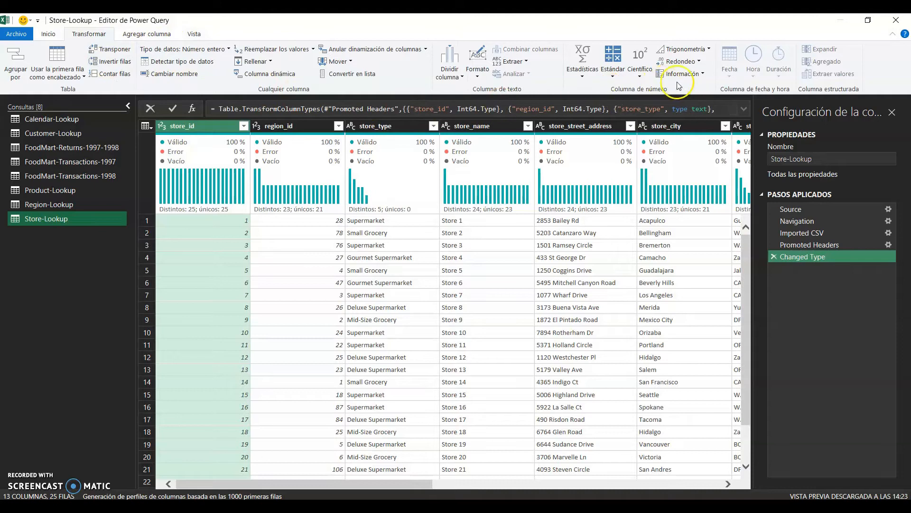
left_click(595, 77)
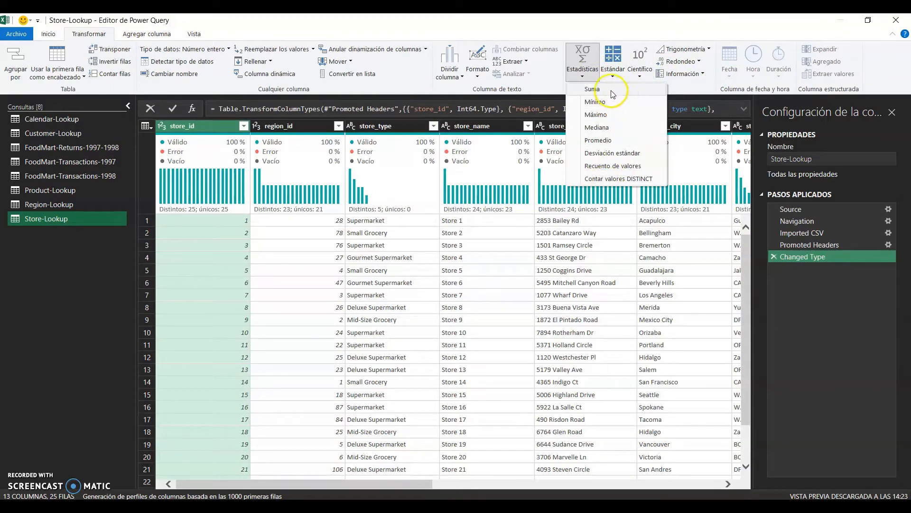
left_click(591, 73)
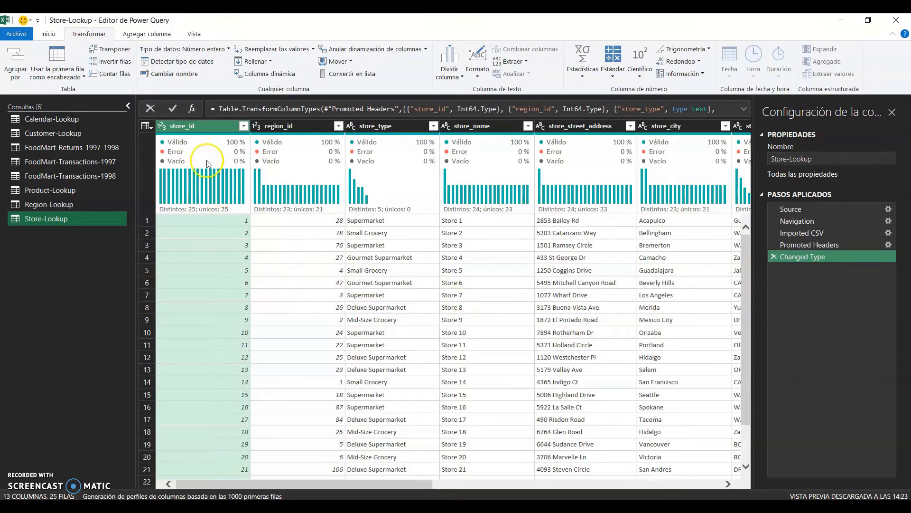
Examine the data type options and column types in the Store-Lookup, Region-Lookup, Calendar-Lookup and Customer-Lookup queries
left_click(822, 257)
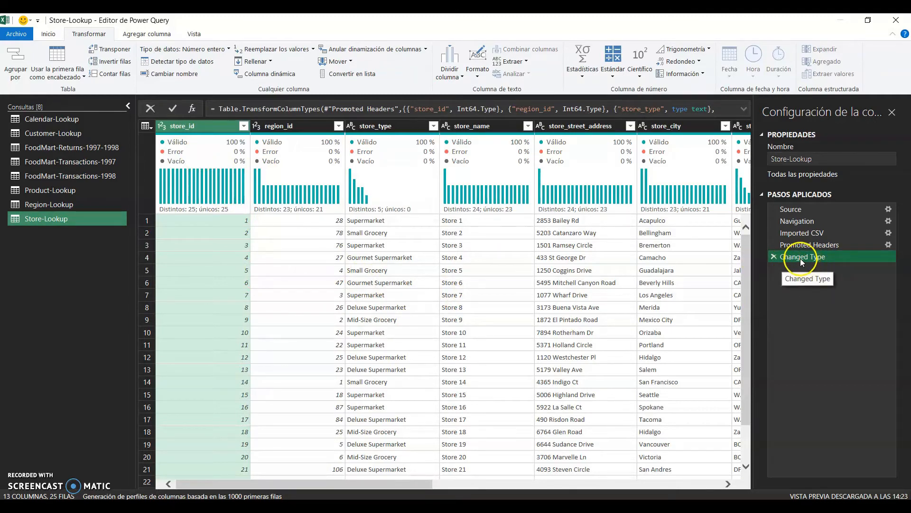
left_click(162, 126)
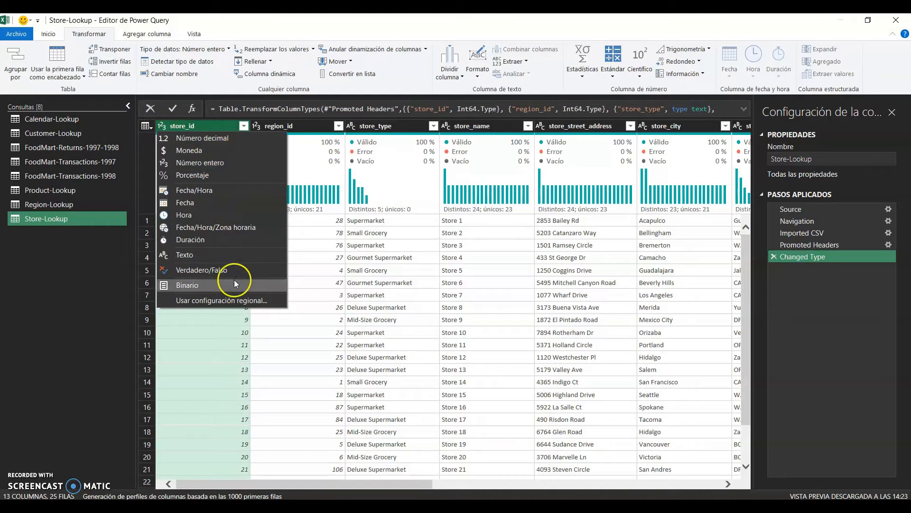
left_click(257, 126)
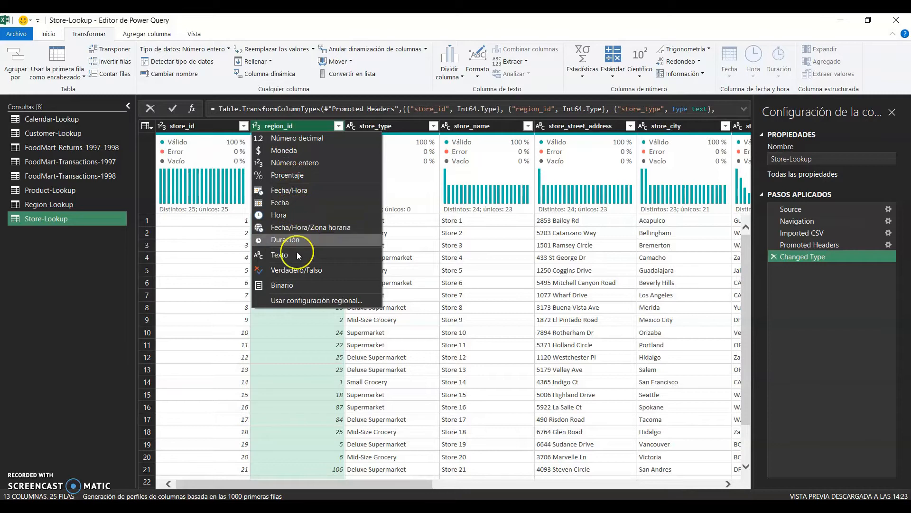
left_click(280, 128)
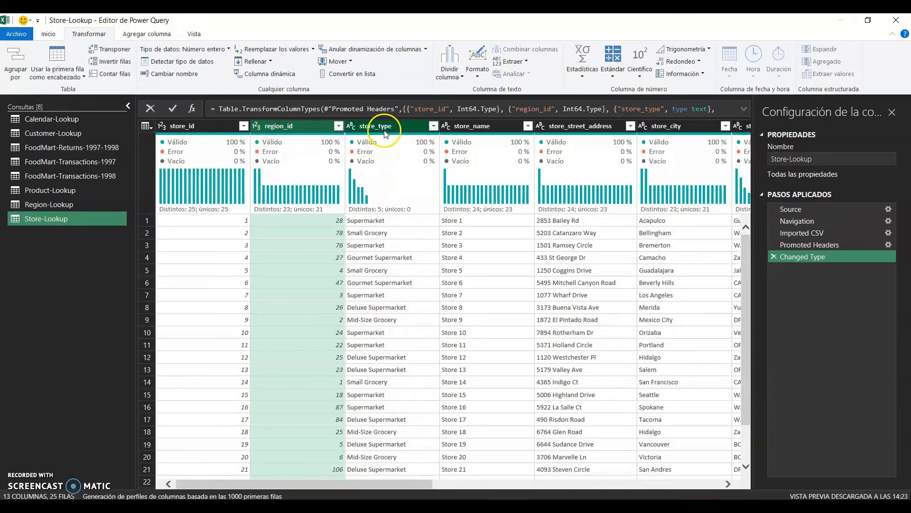
left_click(385, 131)
left_click(353, 128)
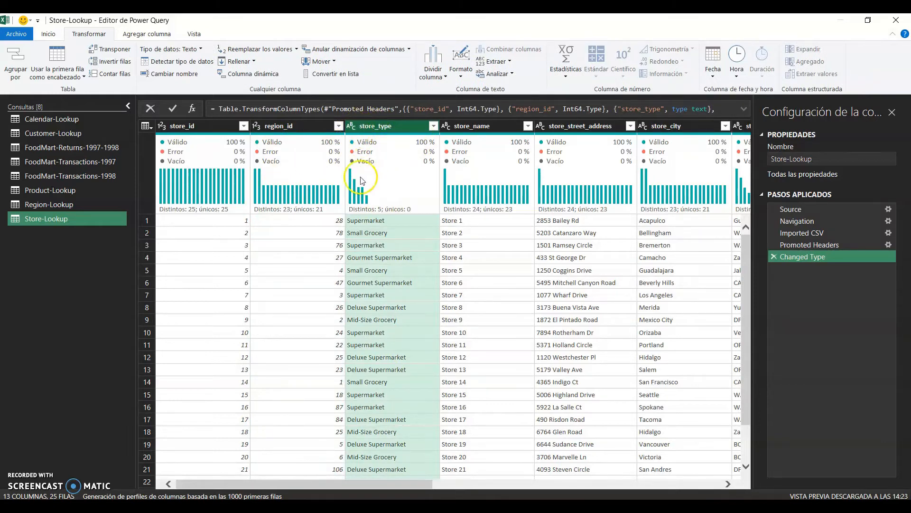
left_click(371, 125)
left_click(90, 209)
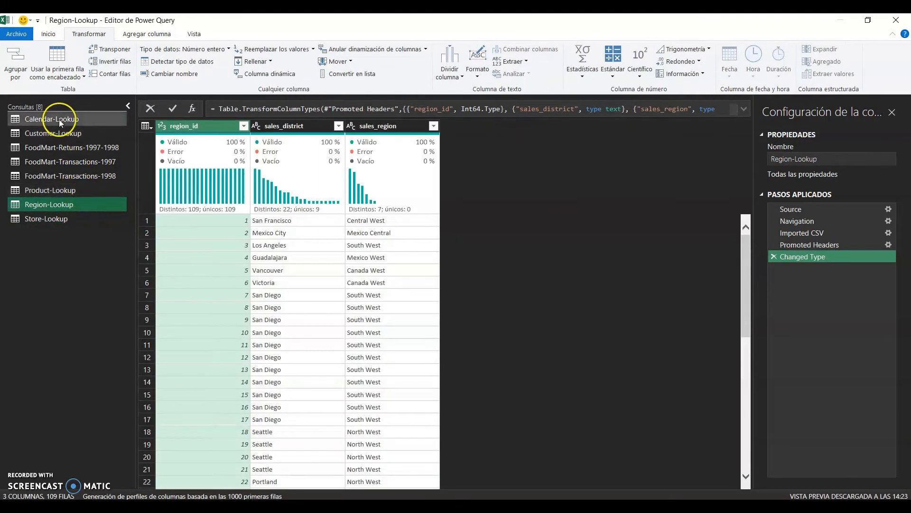
left_click(57, 119)
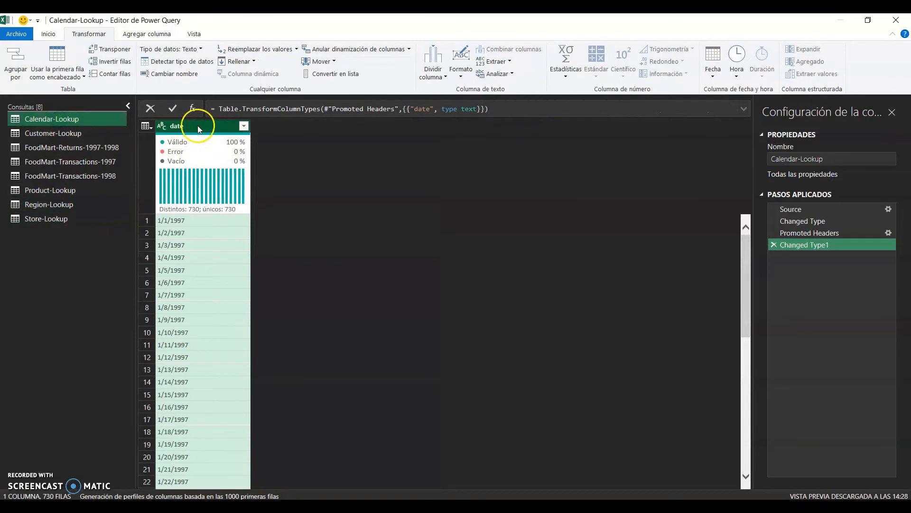
left_click(77, 136)
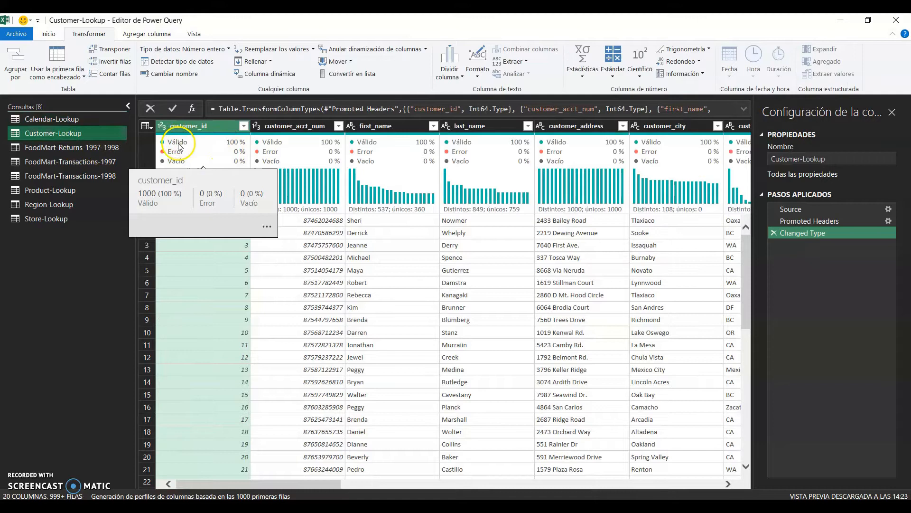
Examine the valid, error and empty percentages of Customer-Lookup's customer_id column and look through its rows
mouse_move(207, 179)
scroll(245, 309, "down", 2)
scroll(244, 311, "up", 2)
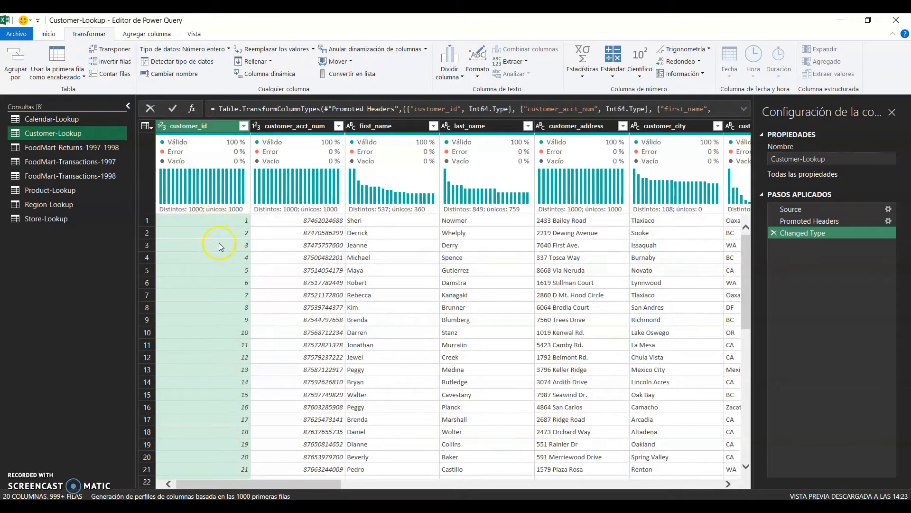
scroll(232, 226, "down", 7)
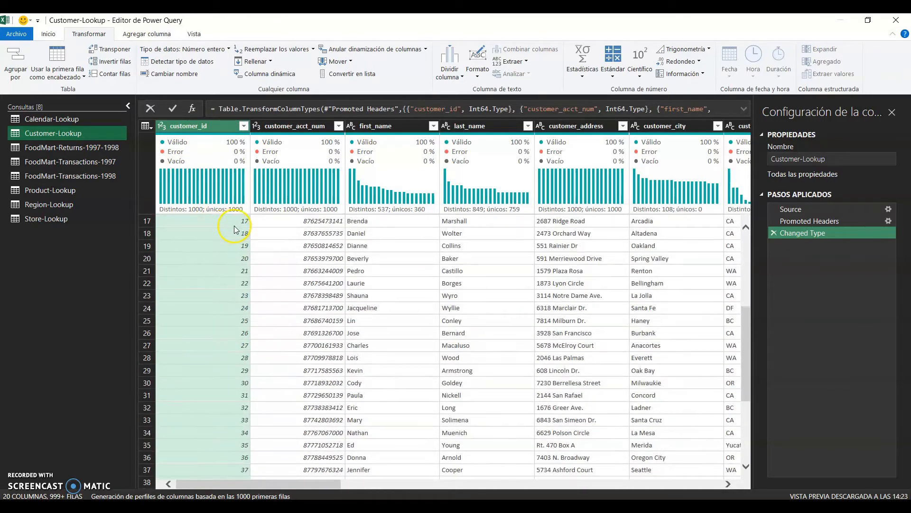
scroll(232, 227, "up", 6)
scroll(209, 242, "up", 1)
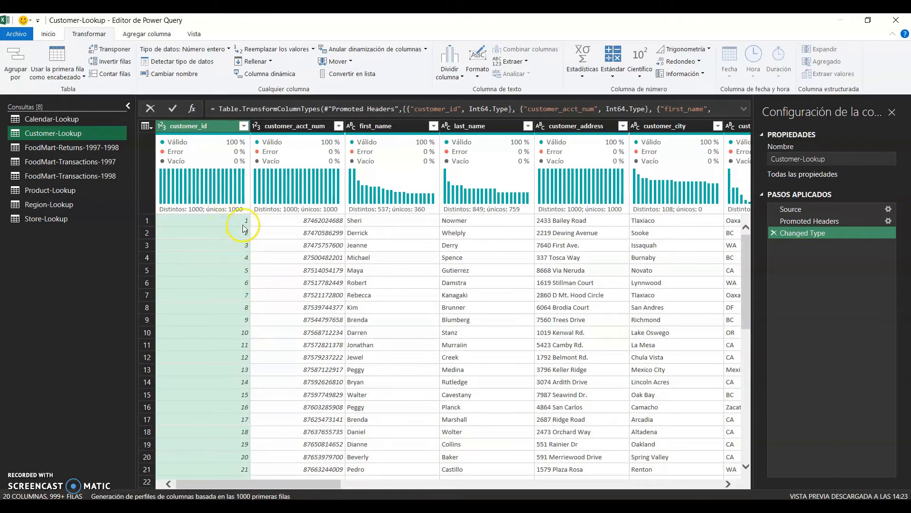
scroll(239, 304, "down", 7)
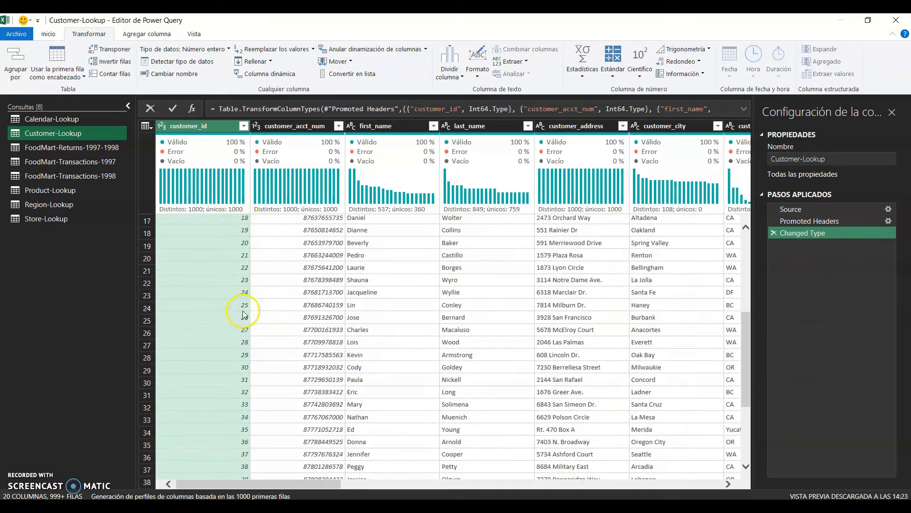
scroll(243, 333, "down", 15)
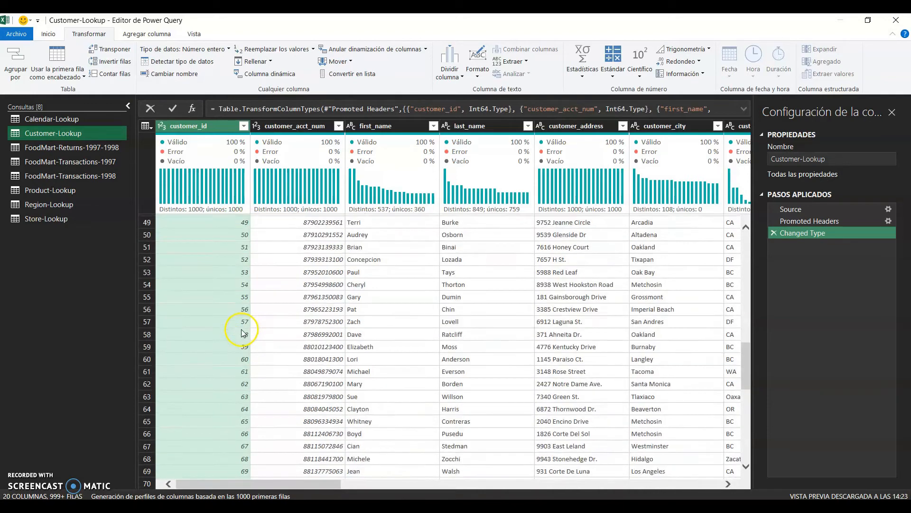
scroll(239, 360, "down", 2)
scroll(236, 373, "up", 12)
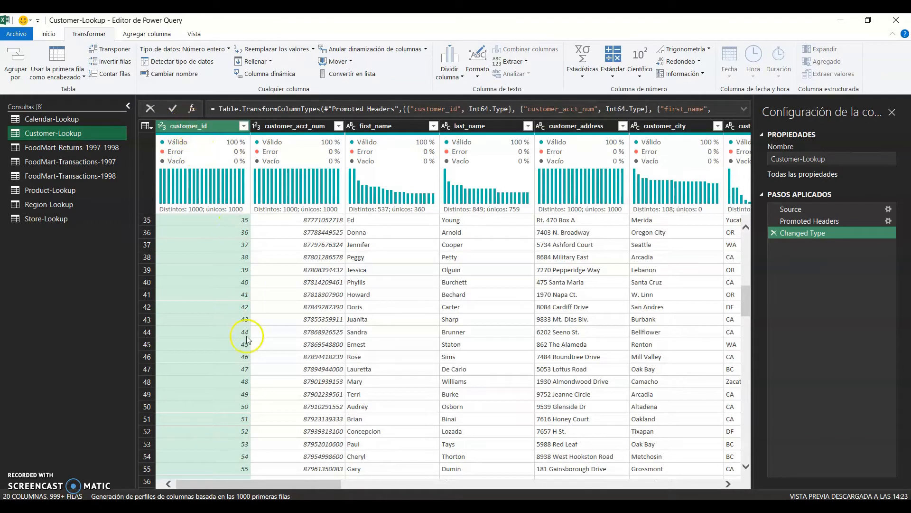
mouse_move(172, 152)
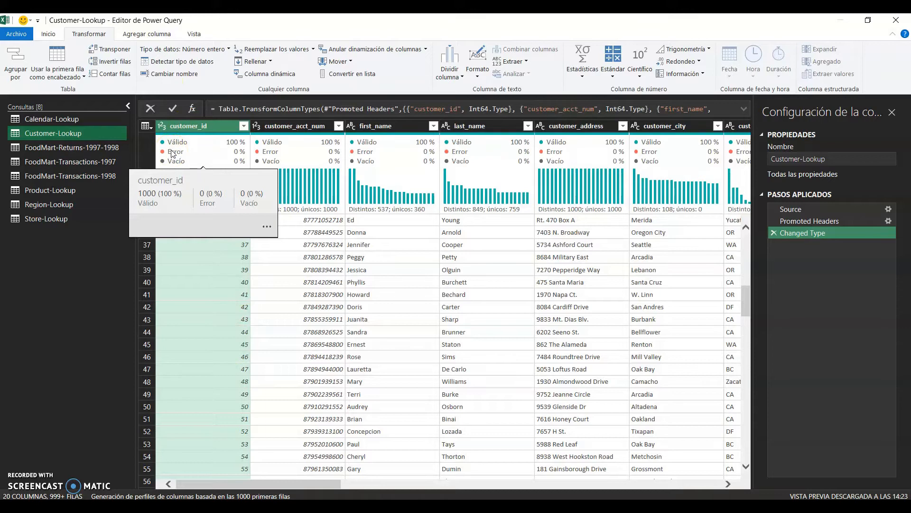
Turn off the column distribution charts in the data preview and keep the column quality indicators displayed
left_click(194, 33)
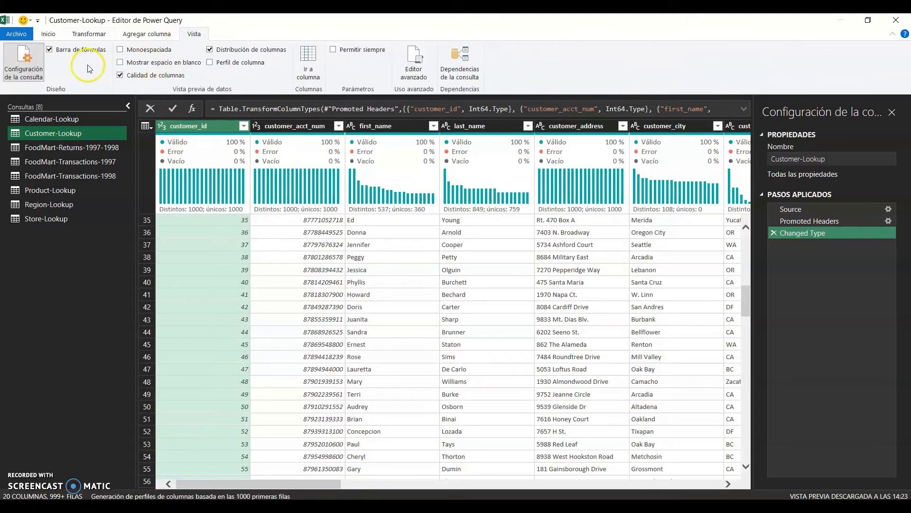
left_click(120, 75)
left_click(120, 75)
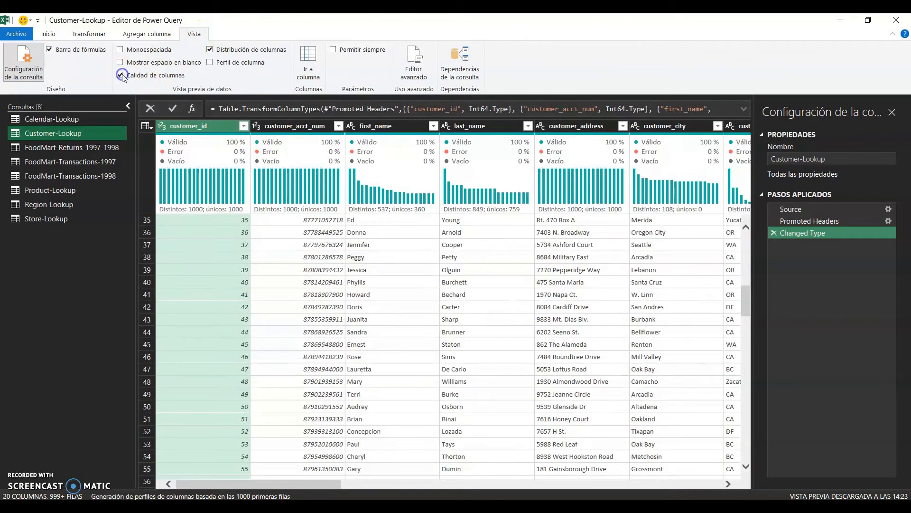
left_click(210, 49)
left_click(209, 50)
left_click(210, 50)
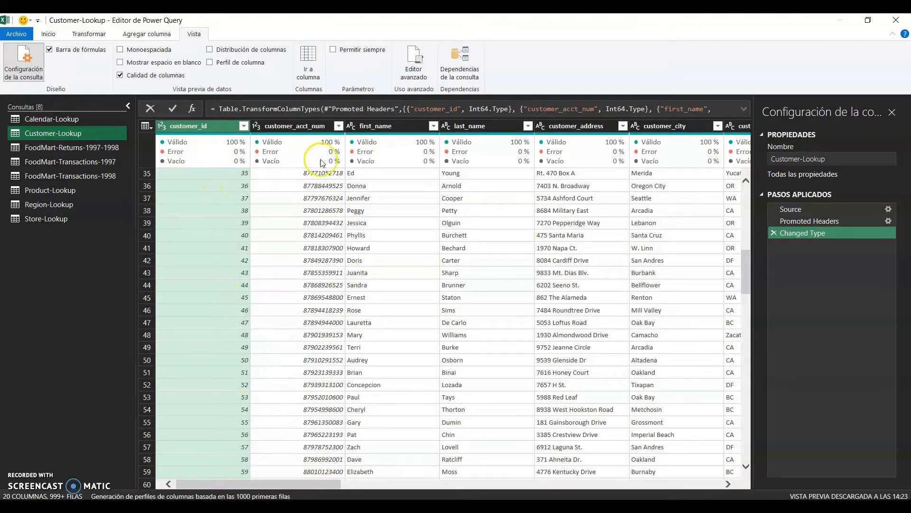
left_click_drag(305, 484, 643, 449)
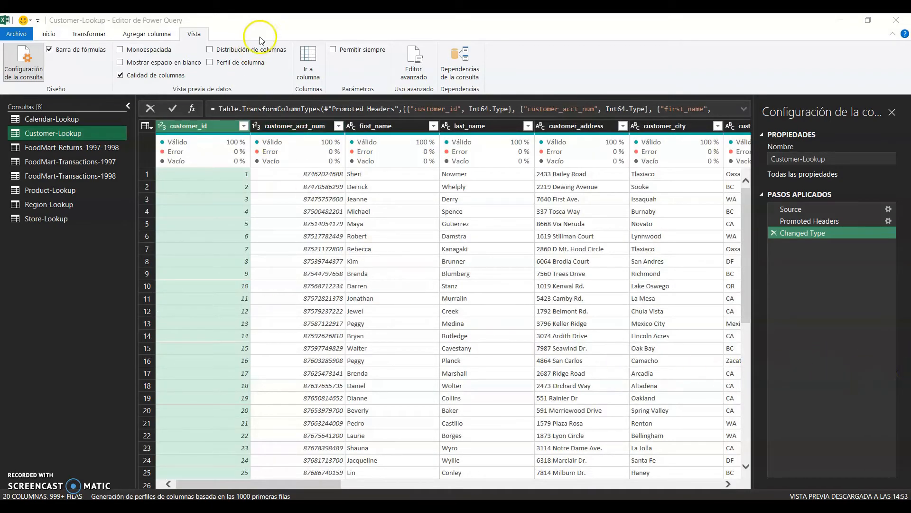
Compare the commands for transforming and for adding columns offered for Customer-Lookup's customer_id and first_name columns
left_click(100, 36)
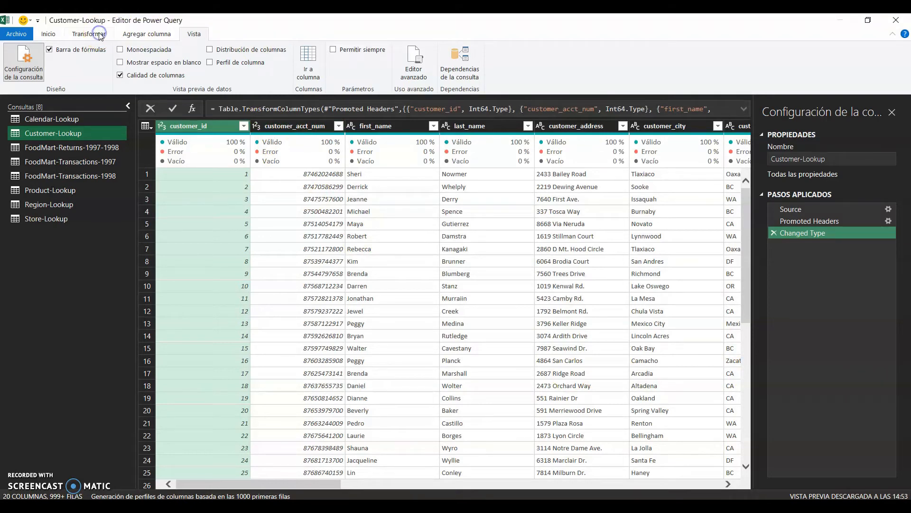
left_click(147, 34)
left_click(95, 33)
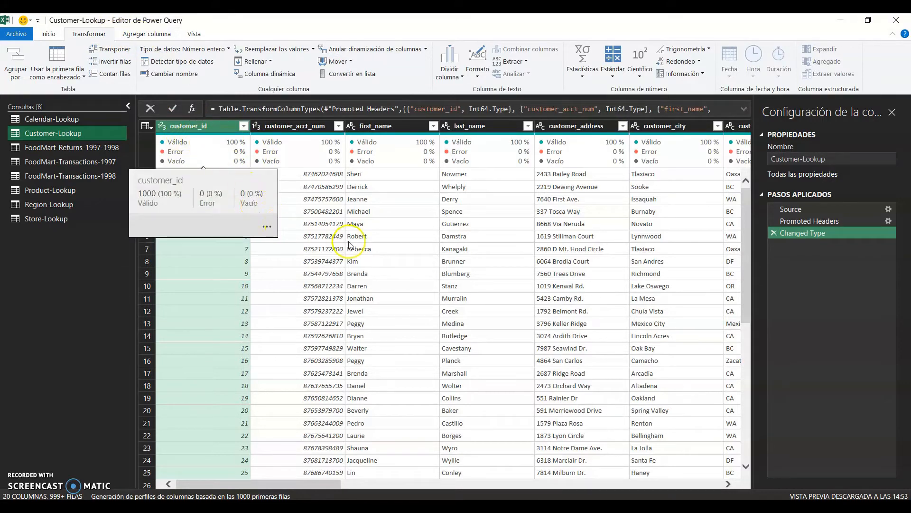
left_click(137, 34)
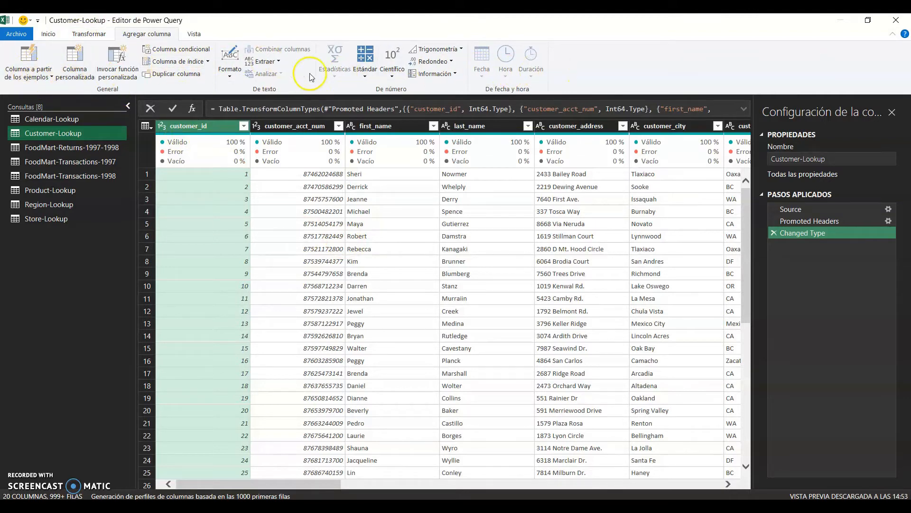
left_click(97, 34)
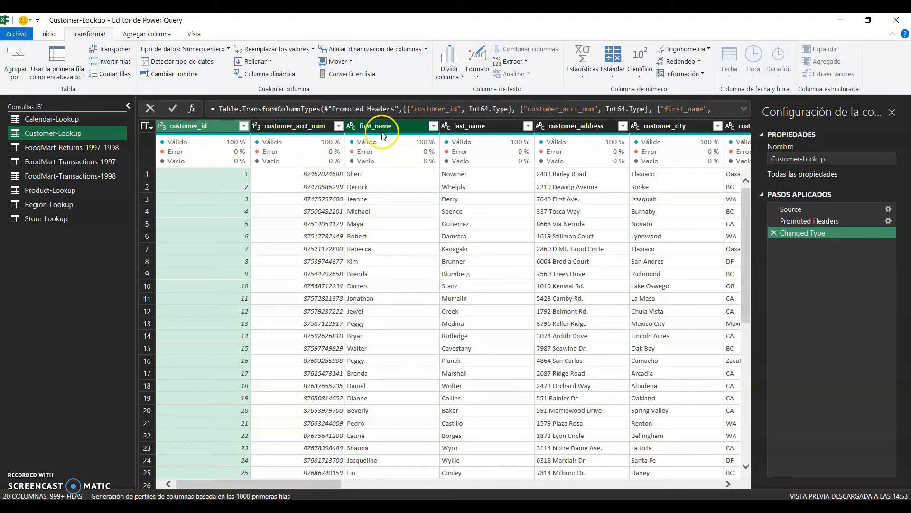
left_click(403, 127)
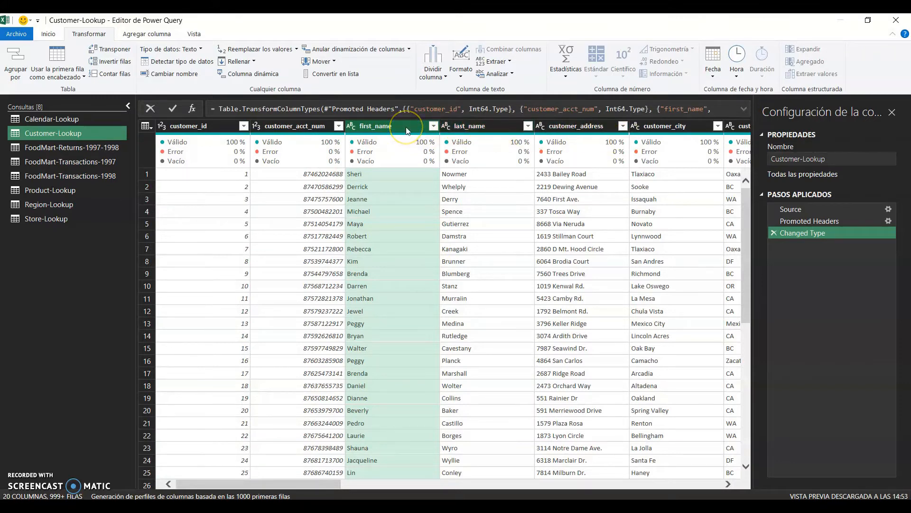
left_click(101, 38)
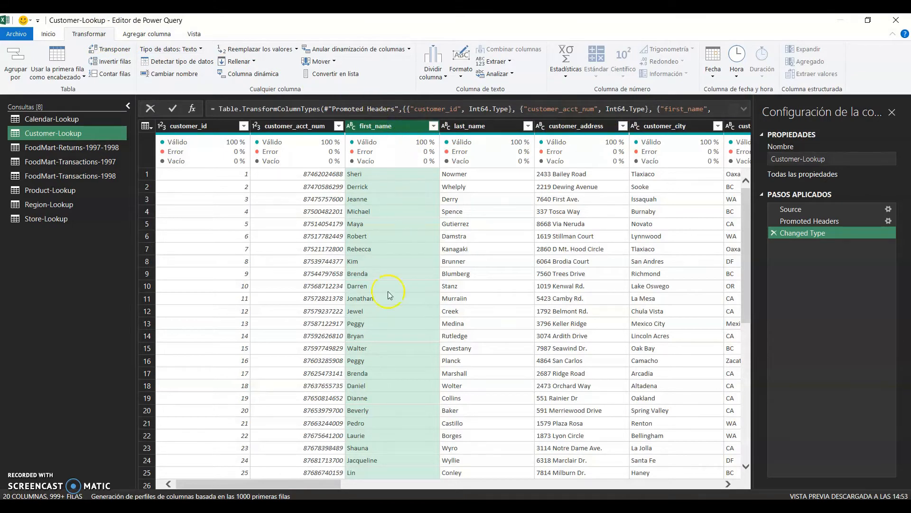
left_click(387, 234)
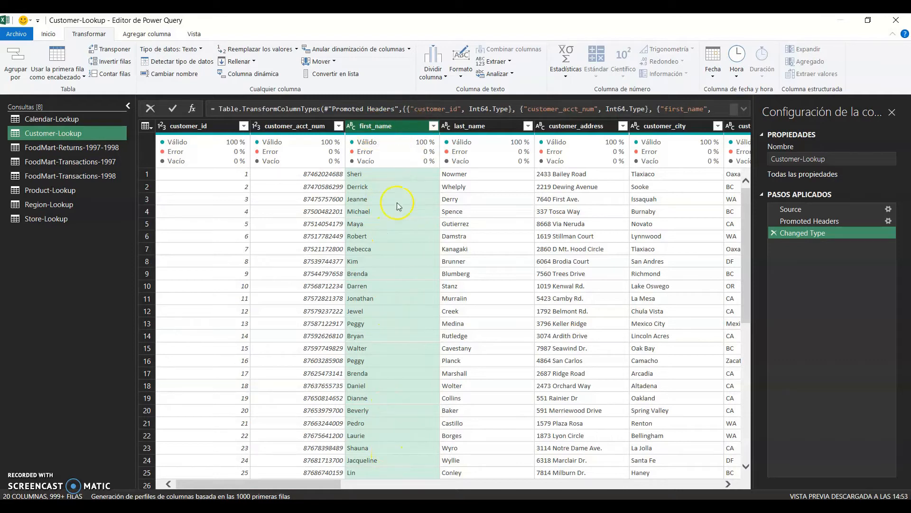
left_click(160, 34)
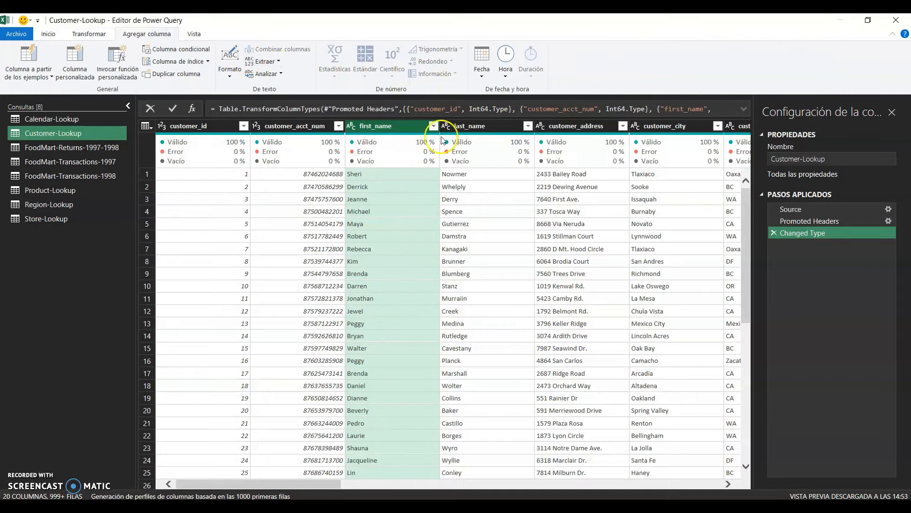
mouse_move(390, 140)
left_click(393, 128)
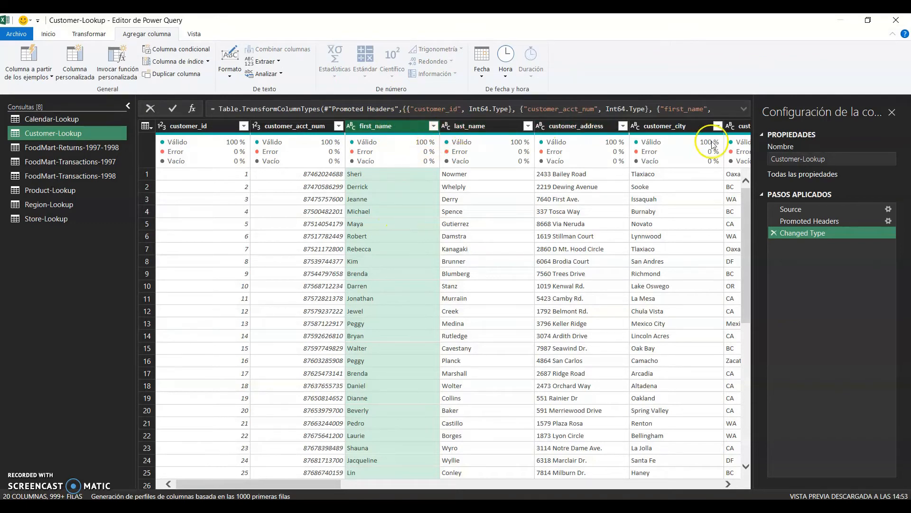
left_click_drag(356, 482, 734, 460)
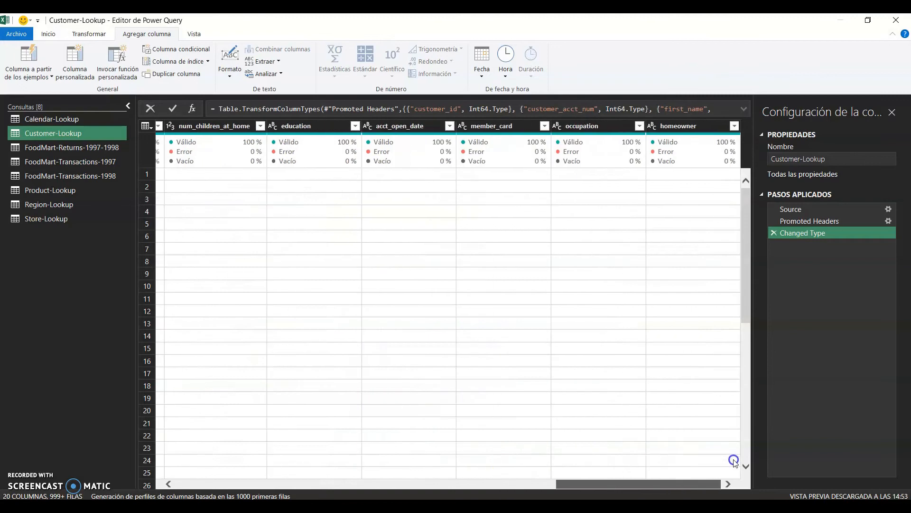
left_click_drag(620, 485, 239, 473)
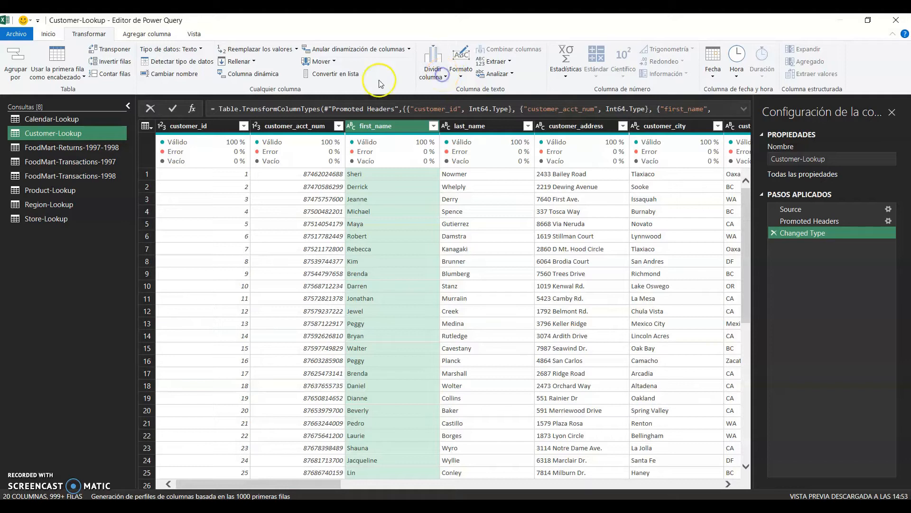
Replace the first name shown in row 1 with the one shown in row 6 throughout the first_name column
left_click(296, 49)
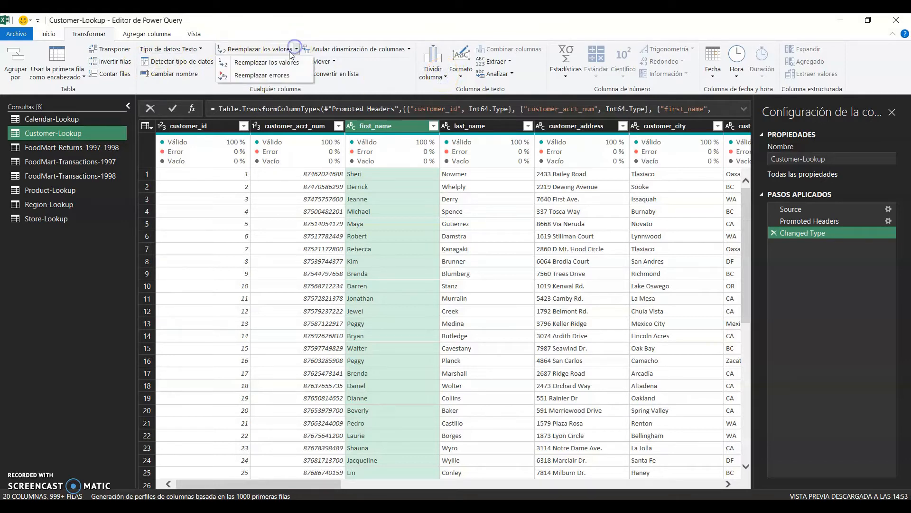
left_click(282, 63)
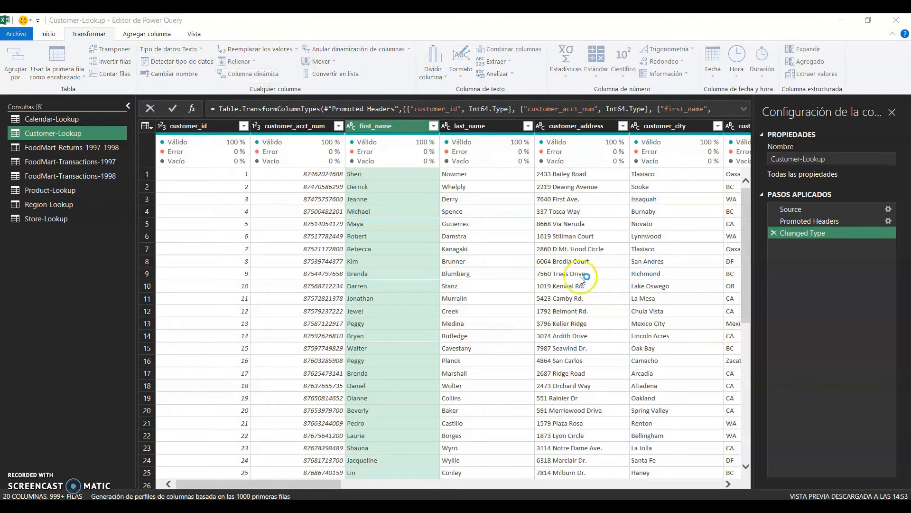
left_click_drag(377, 182, 584, 161)
left_click(538, 215)
type("Sheri")
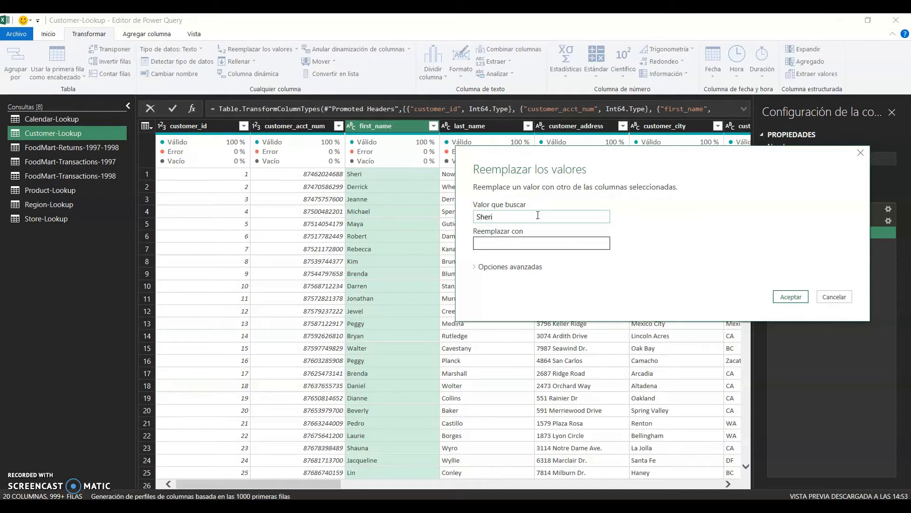
left_click(538, 244)
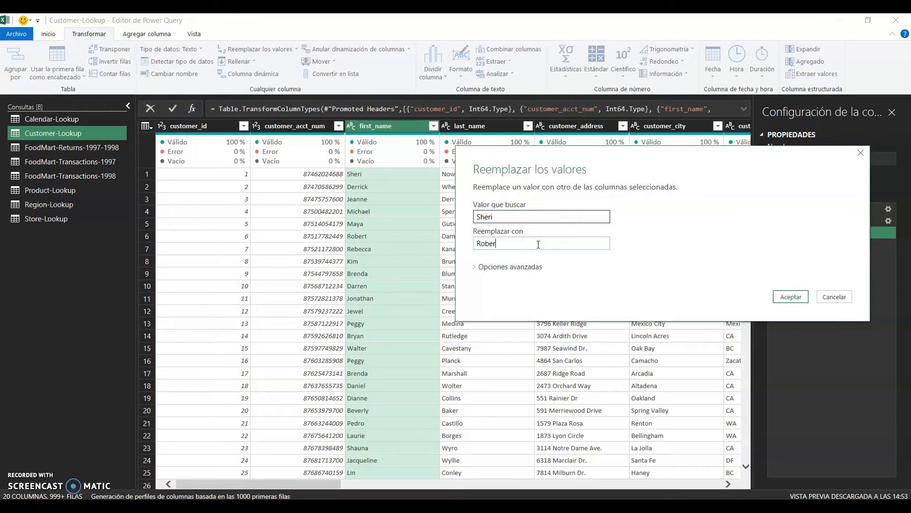
left_click(791, 297)
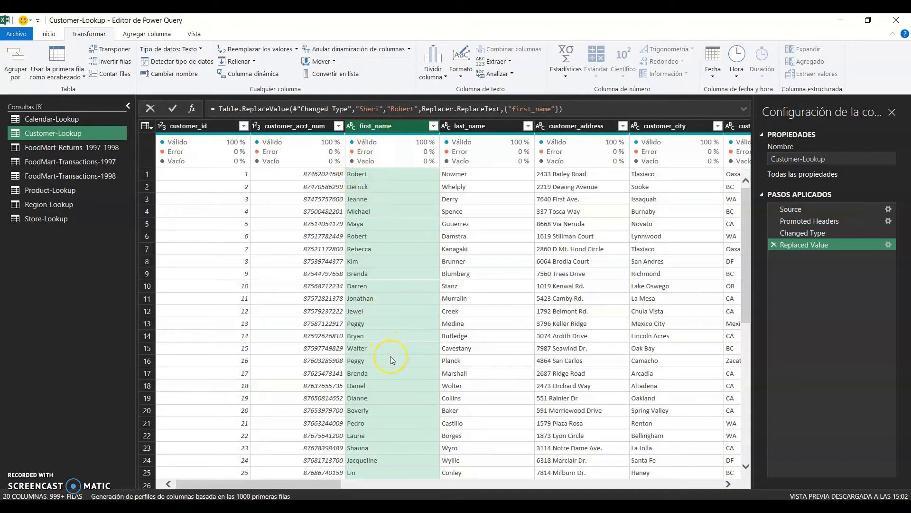
Split the first_name column by number of characters, using 4 characters, once, as far left as possible
left_click(445, 113)
left_click(454, 99)
left_click(440, 77)
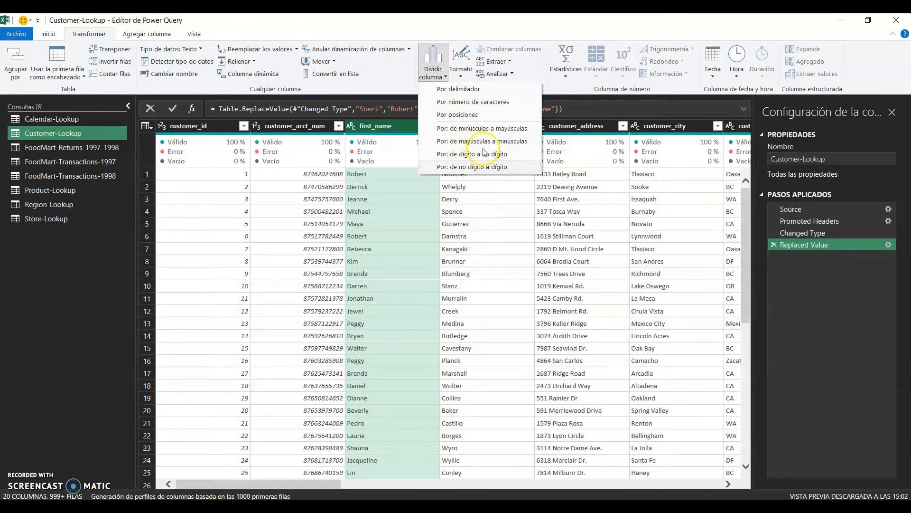
left_click(481, 109)
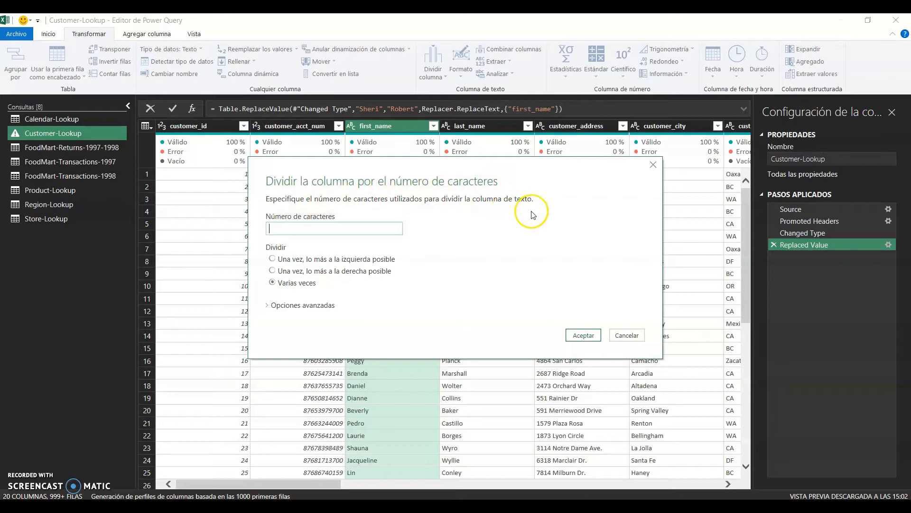
left_click(368, 229)
left_click(326, 273)
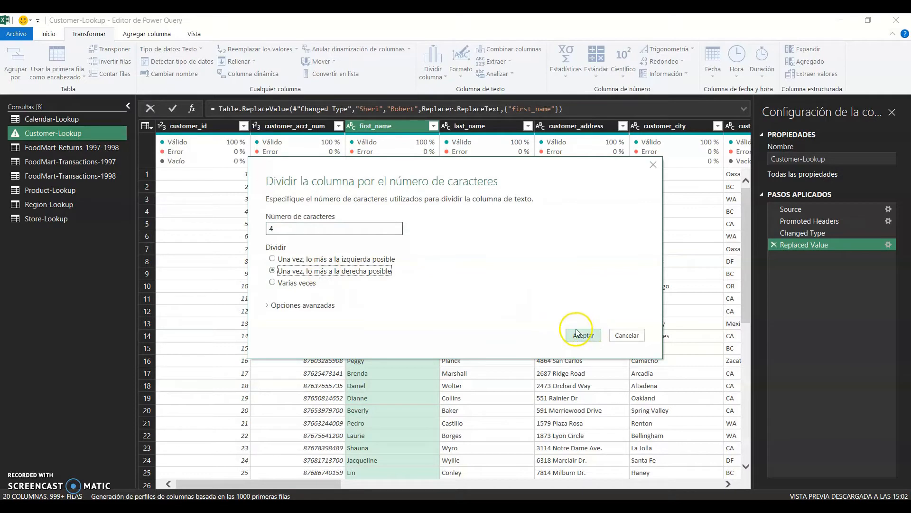
left_click(370, 259)
left_click(584, 334)
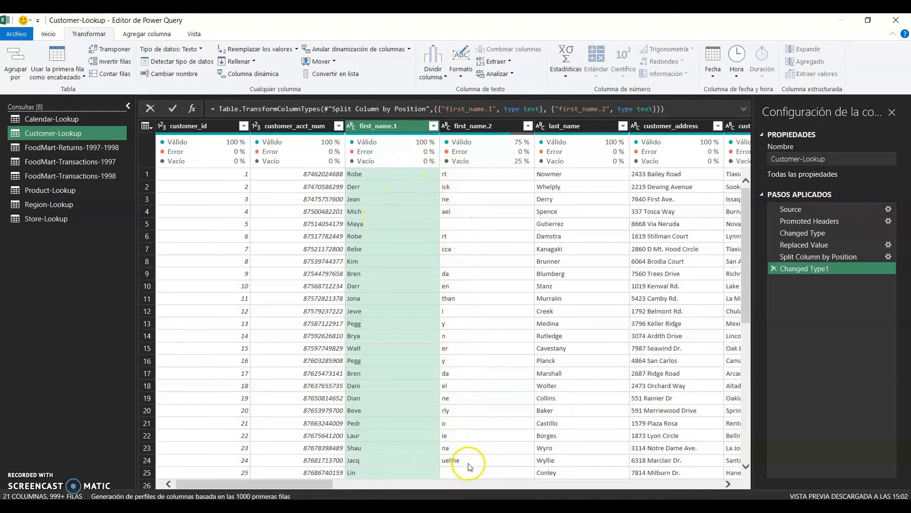
Delete the Changed Type1 and Split Column by Position steps from the Customer-Lookup query
left_click(472, 129, "ctrl")
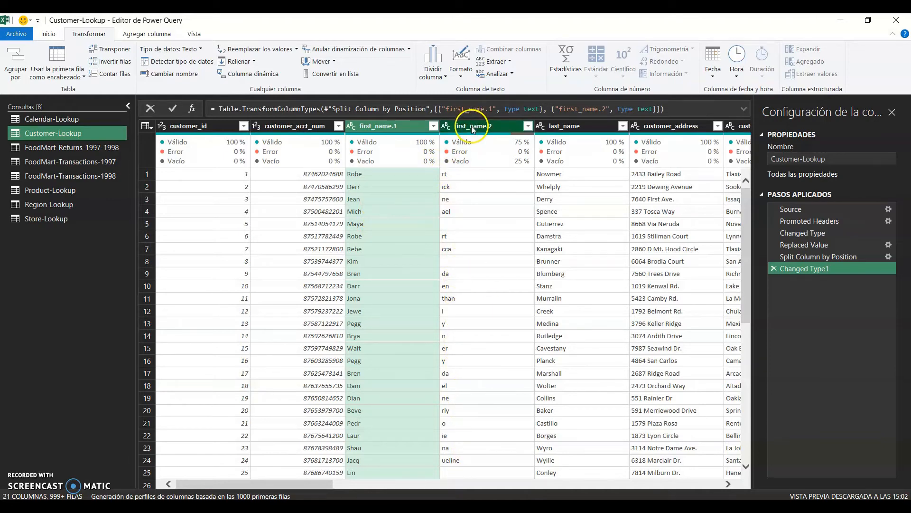
left_click(773, 269)
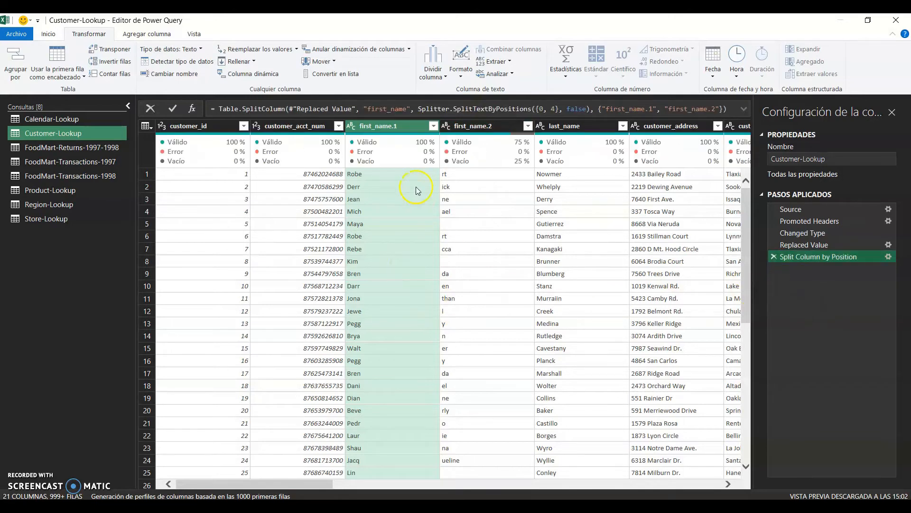
left_click(773, 257)
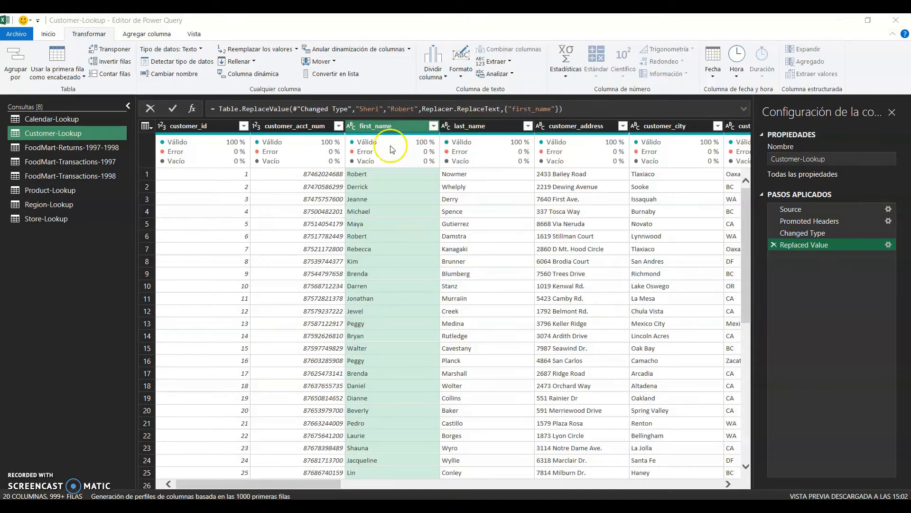
mouse_move(382, 160)
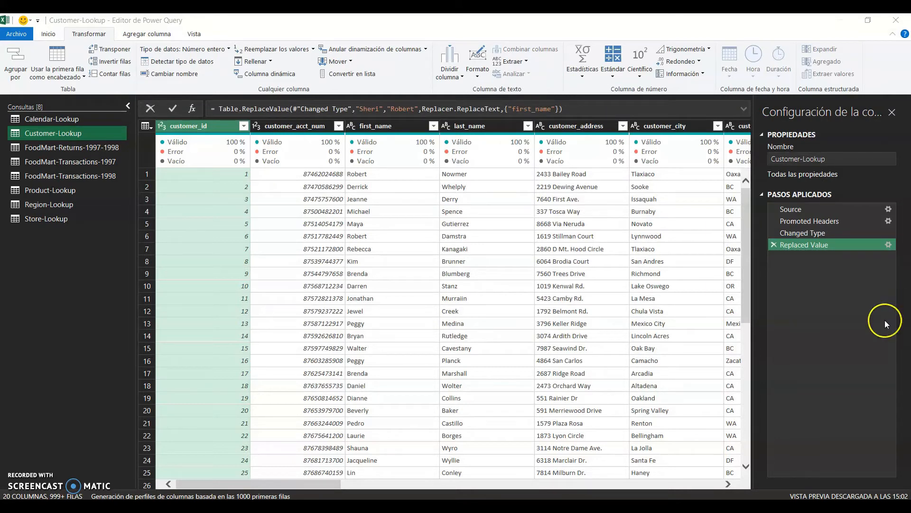
Add a year column (Año) derived from the date column of the Calendar-Lookup query
left_click(151, 35)
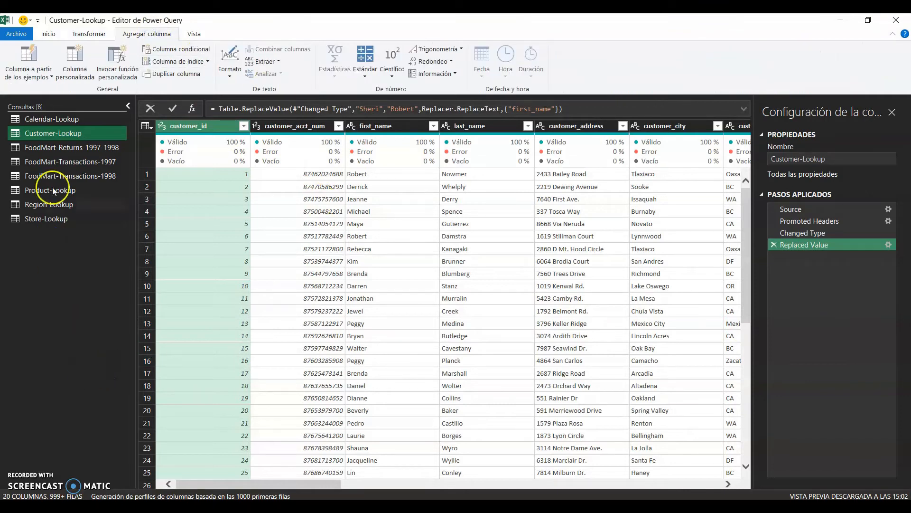
left_click(40, 121)
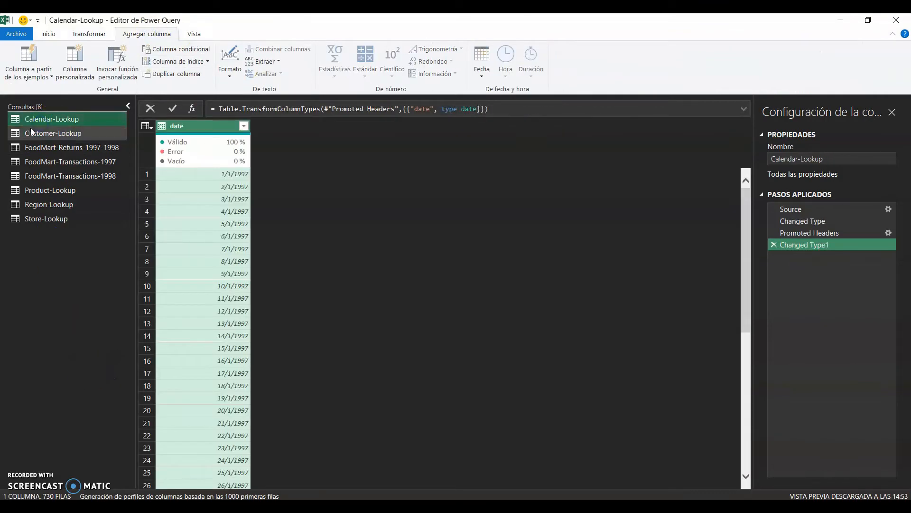
left_click(219, 127)
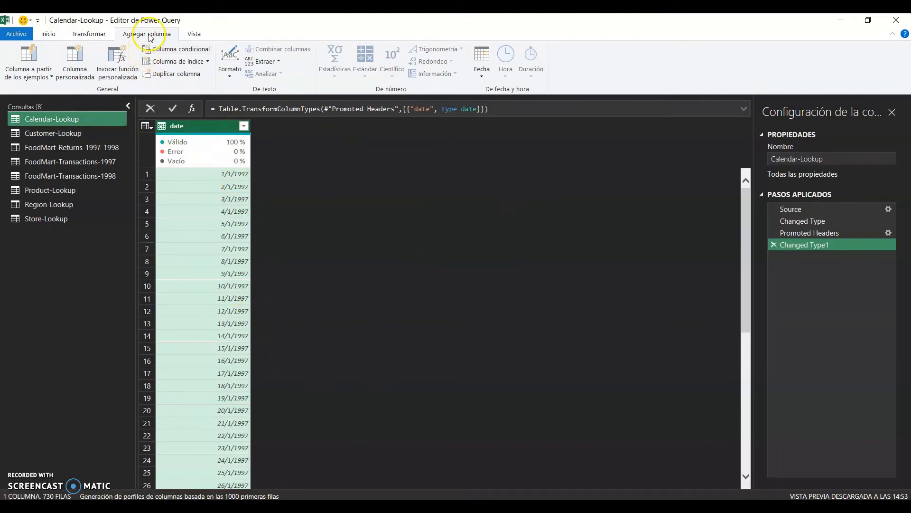
mouse_move(206, 167)
left_click(481, 74)
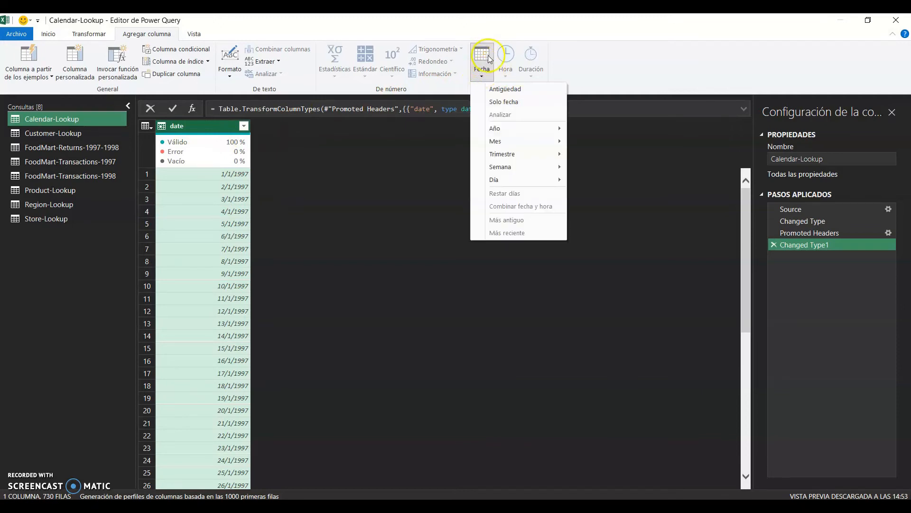
mouse_move(524, 132)
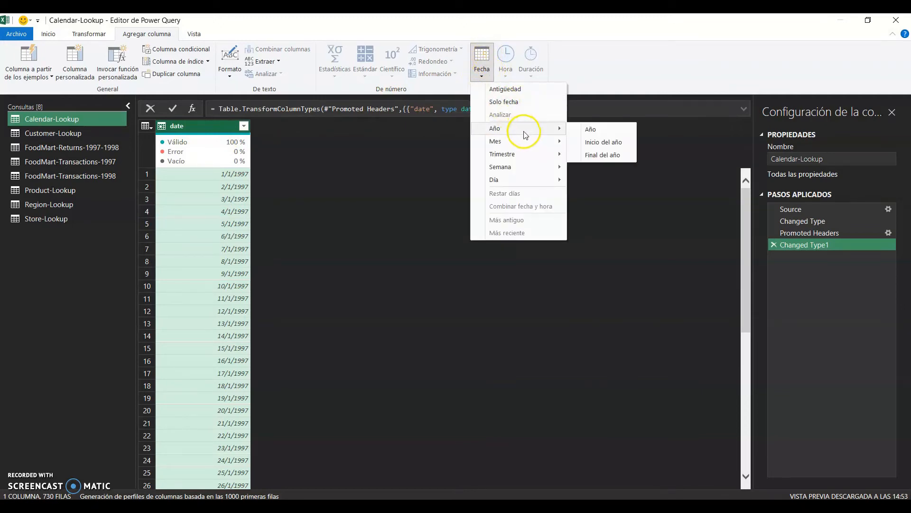
left_click(590, 129)
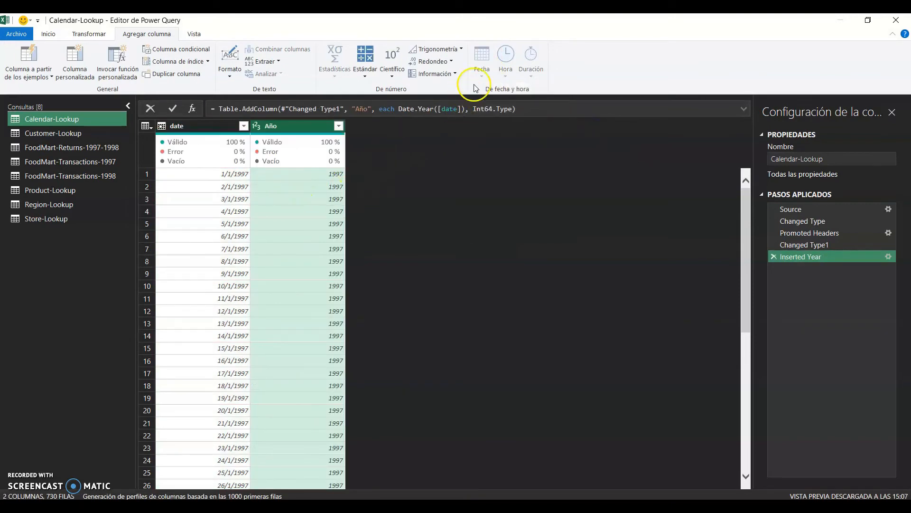
Add a month name column (Nombre del mes) derived from Calendar-Lookup's date column
left_click(214, 126)
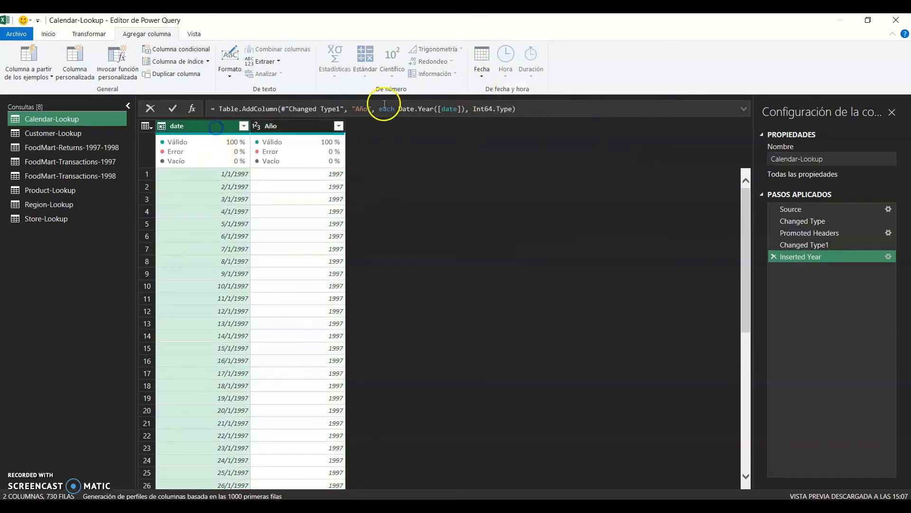
left_click(484, 79)
mouse_move(524, 139)
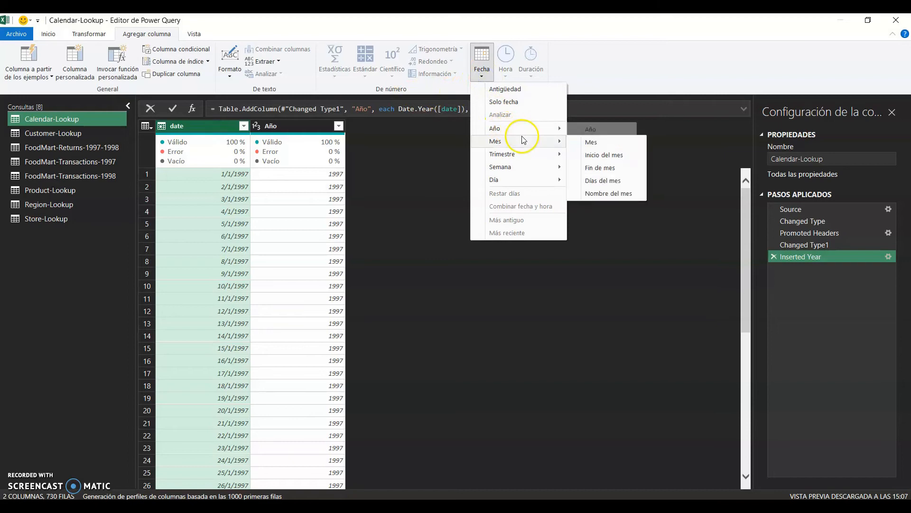
left_click(616, 194)
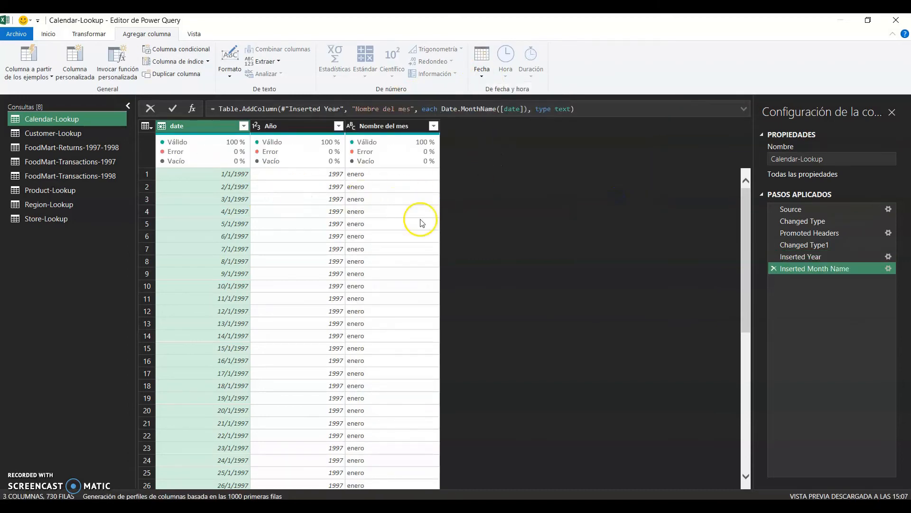
Add a day column (Día) derived from Calendar-Lookup's date column
left_click(482, 66)
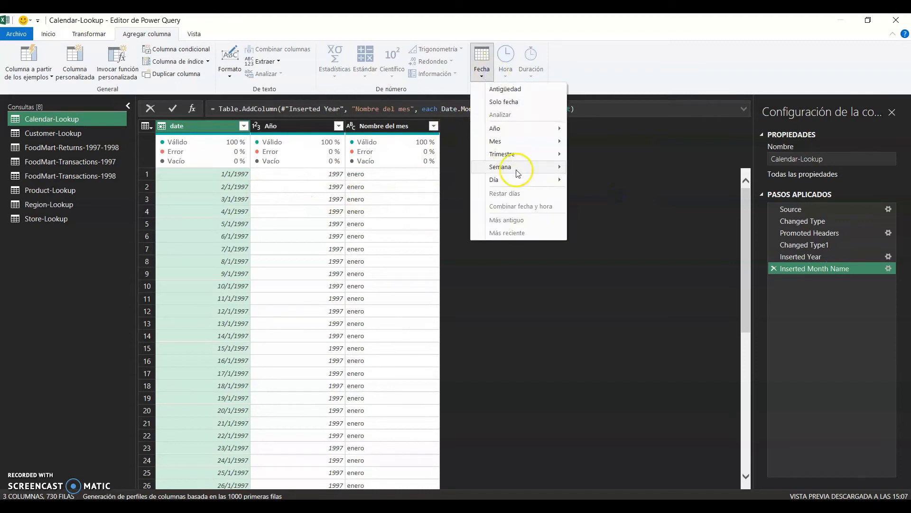
mouse_move(522, 179)
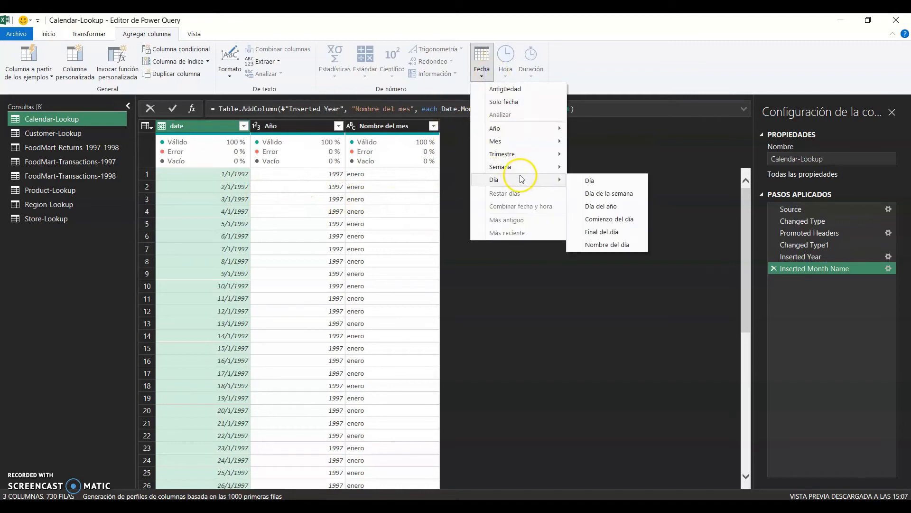
left_click(589, 182)
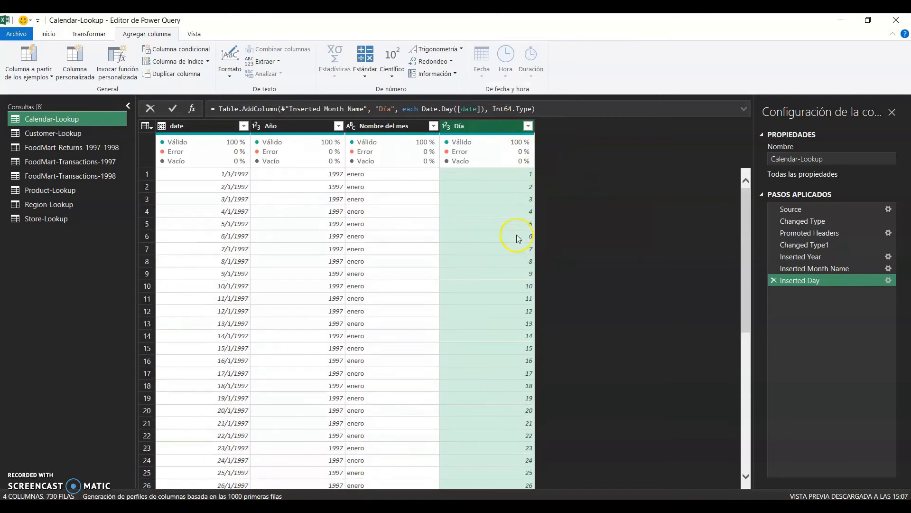
Add a week-of-year column (Semana del año) derived from Calendar-Lookup's date column, and check its values down the rows
left_click(215, 125)
left_click(486, 74)
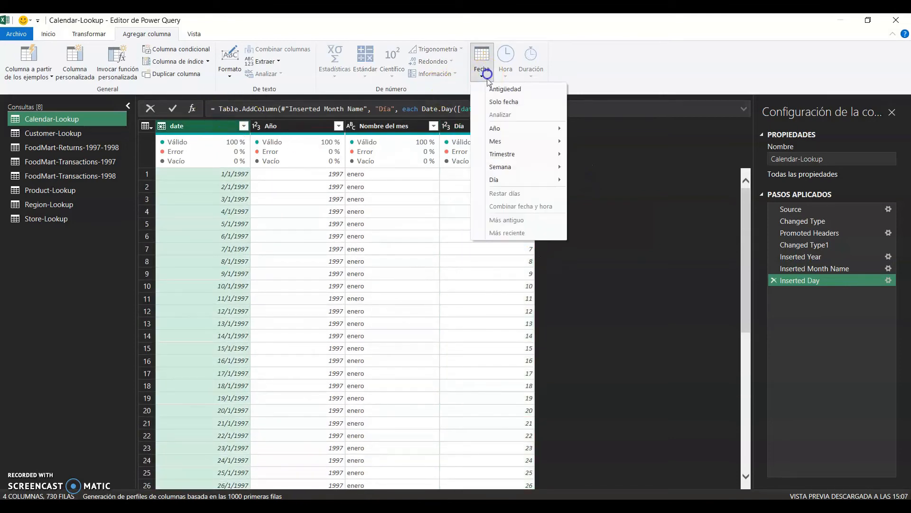
mouse_move(529, 168)
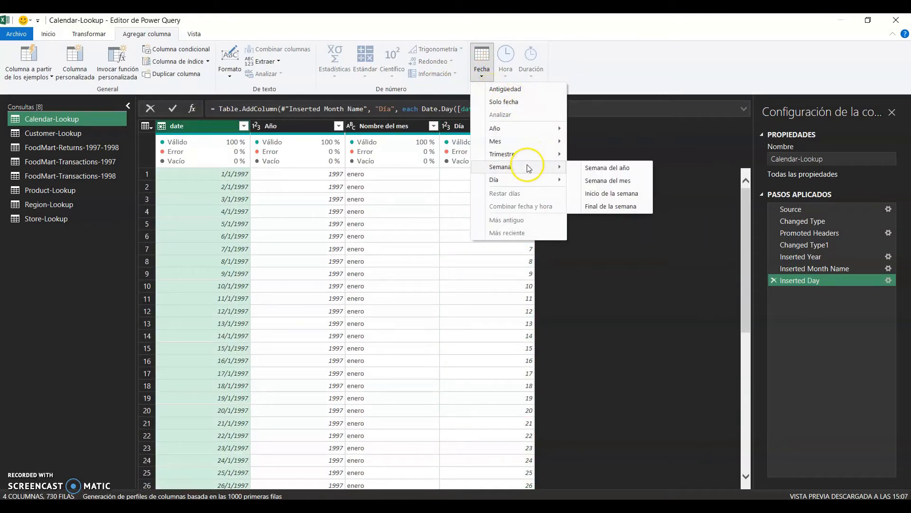
left_click(626, 168)
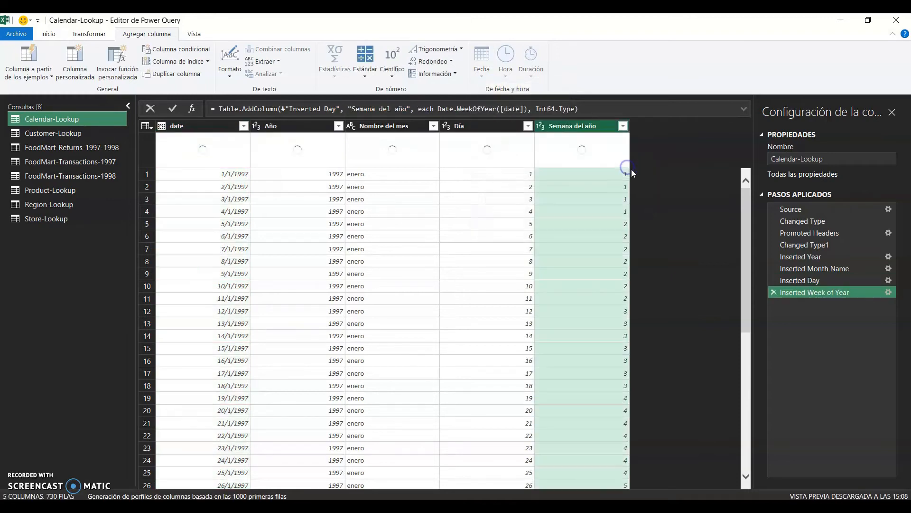
scroll(597, 232, "down", 10)
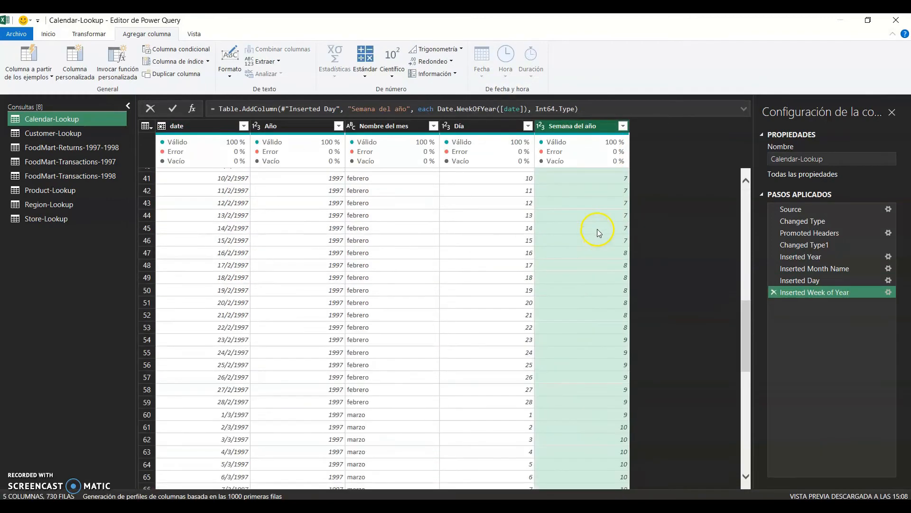
scroll(599, 232, "up", 10)
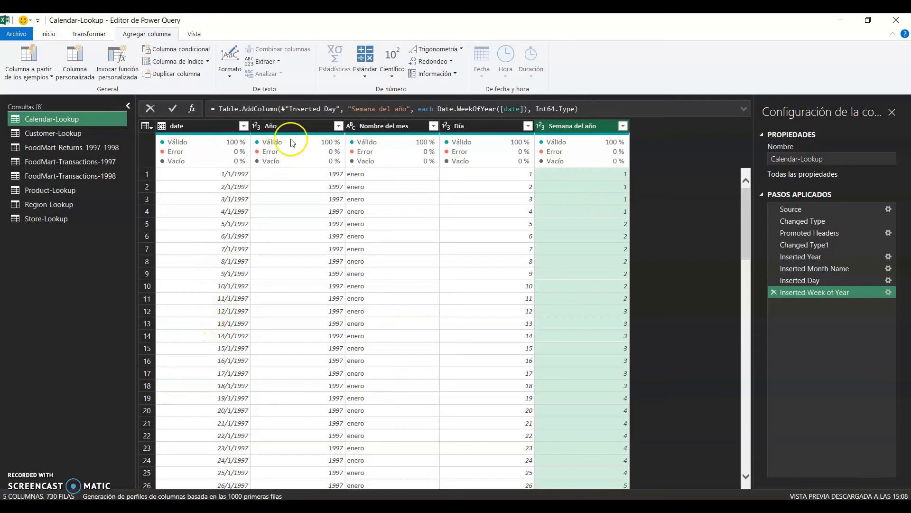
left_click(212, 125)
mouse_move(311, 163)
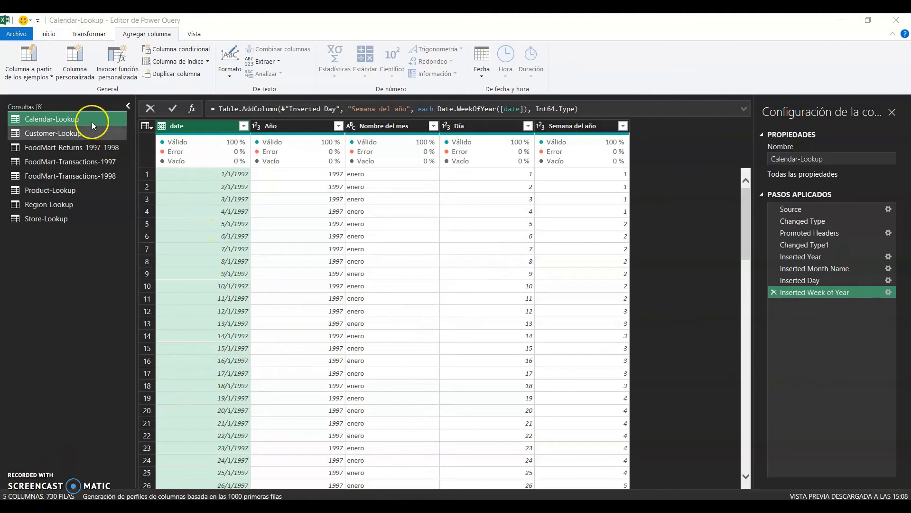
Close the Power Query Editor and load the query changes into the FoodMartDataModel workbook
left_click(49, 33)
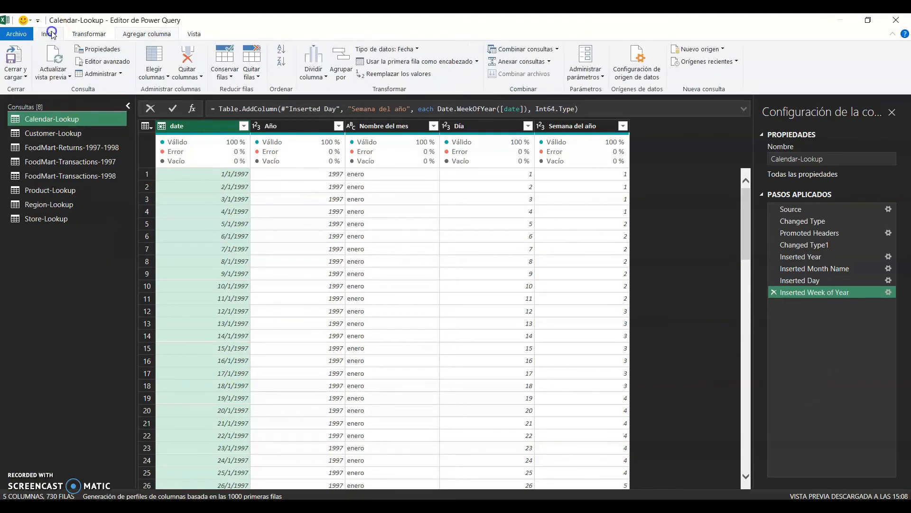
left_click(16, 74)
left_click(45, 89)
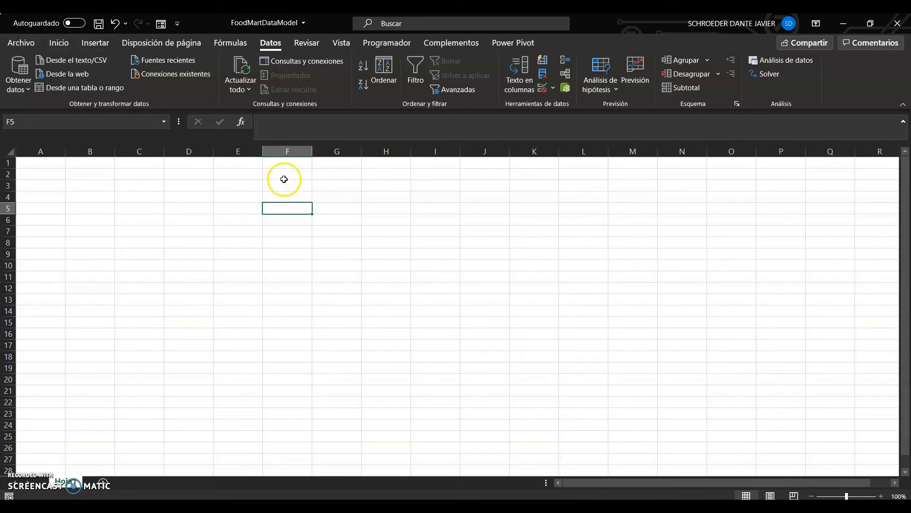
Review the workbook's existing connections, and examine its list of queries and its Data Model connection
left_click(221, 217)
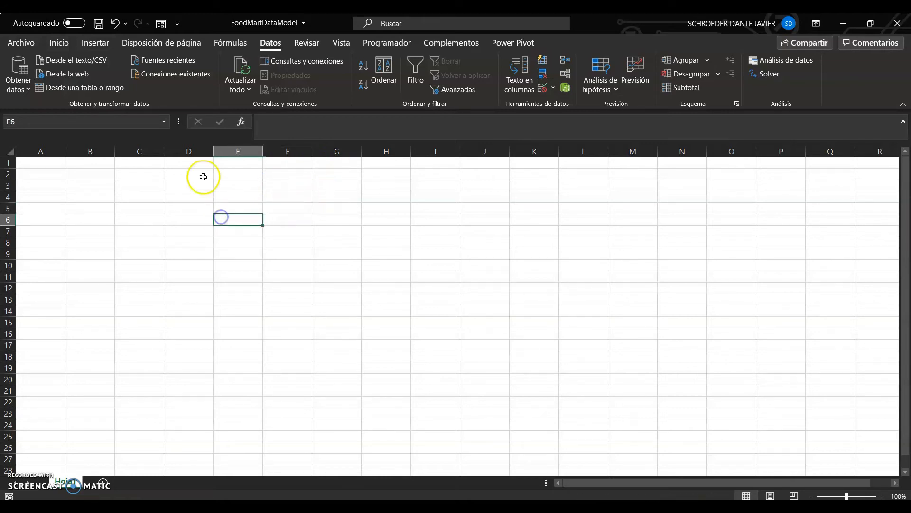
left_click(177, 75)
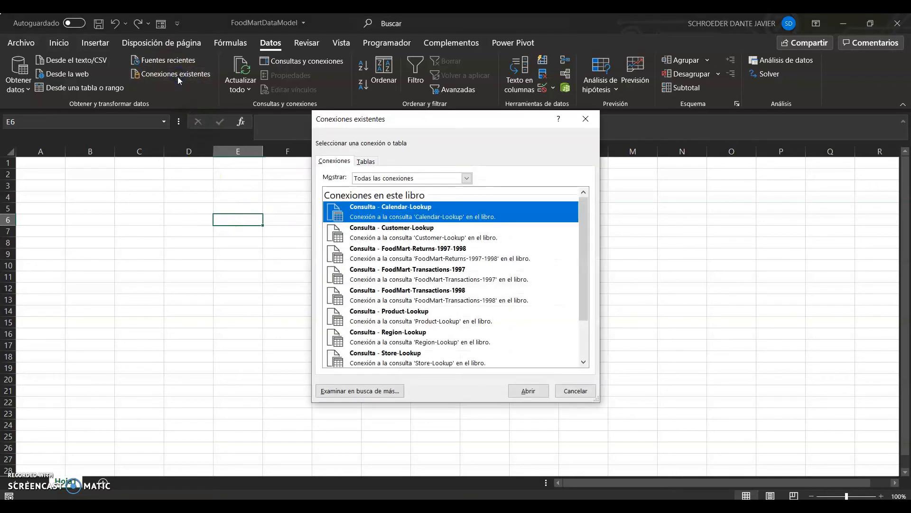
left_click(564, 385)
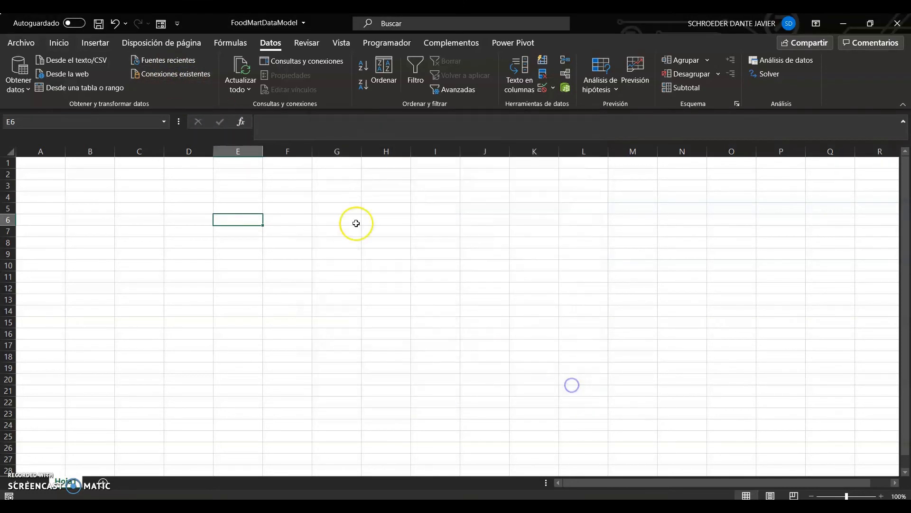
left_click(303, 62)
left_click_drag(856, 182, 686, 204)
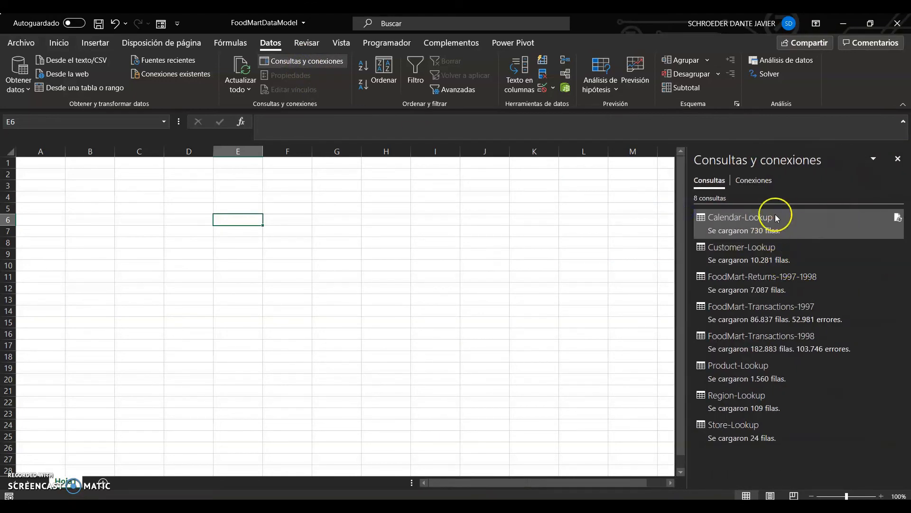
left_click(760, 182)
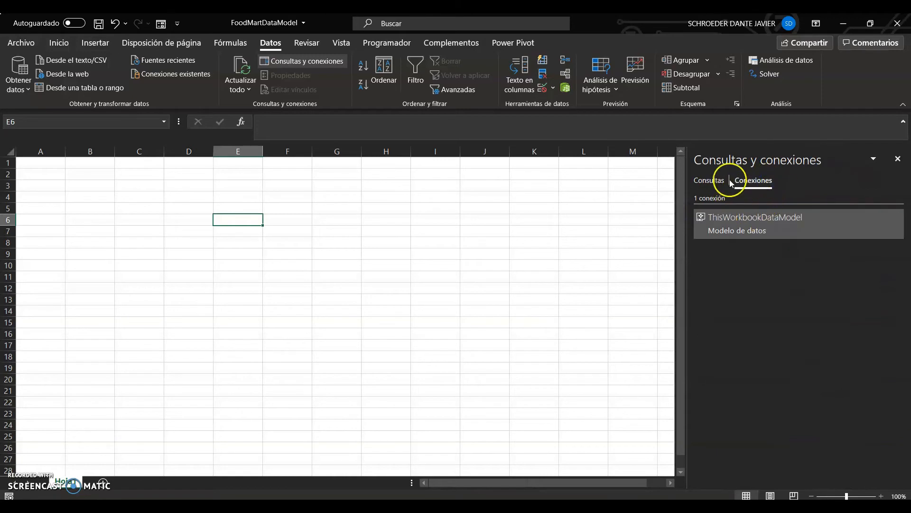
left_click(710, 181)
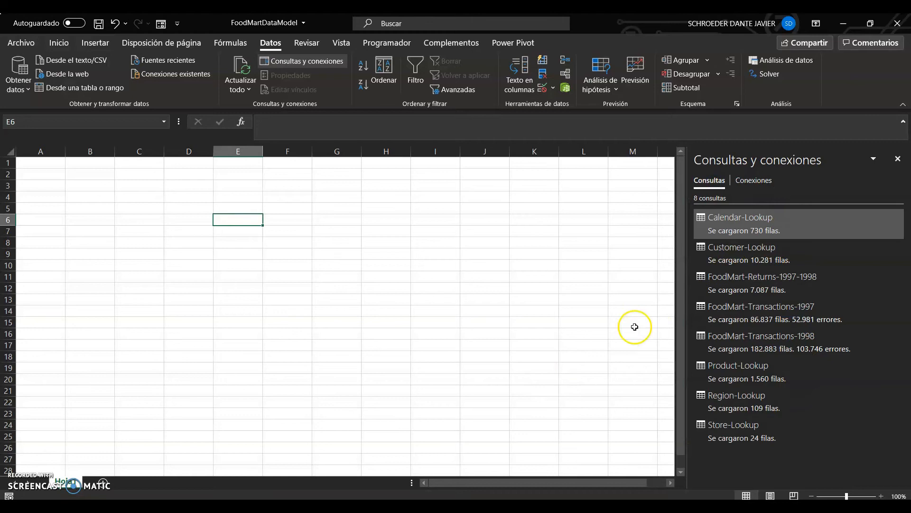
mouse_move(727, 231)
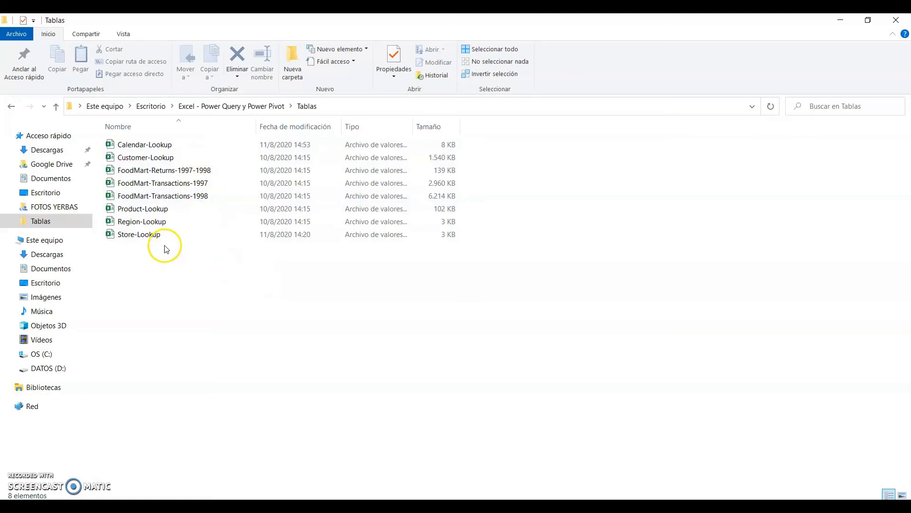
Open the Store-Lookup CSV from the Tablas folder and copy its last store record into A26, with 25 as the store_id
left_click(127, 237)
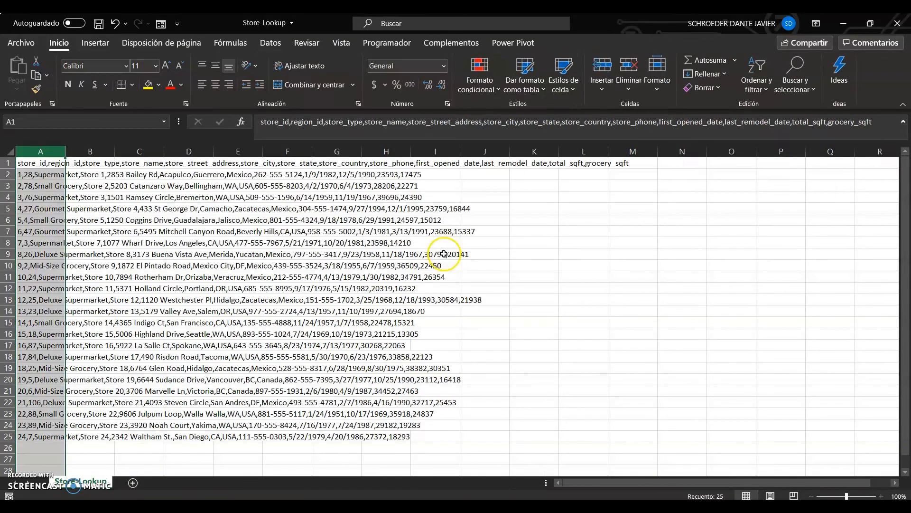
scroll(136, 372, "down", 1)
left_click(24, 403)
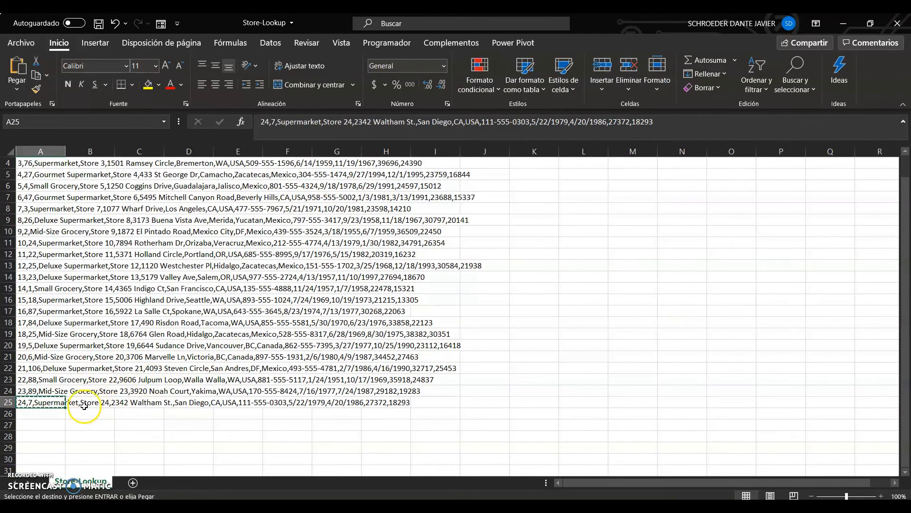
key("ctrl+c")
left_click(38, 411)
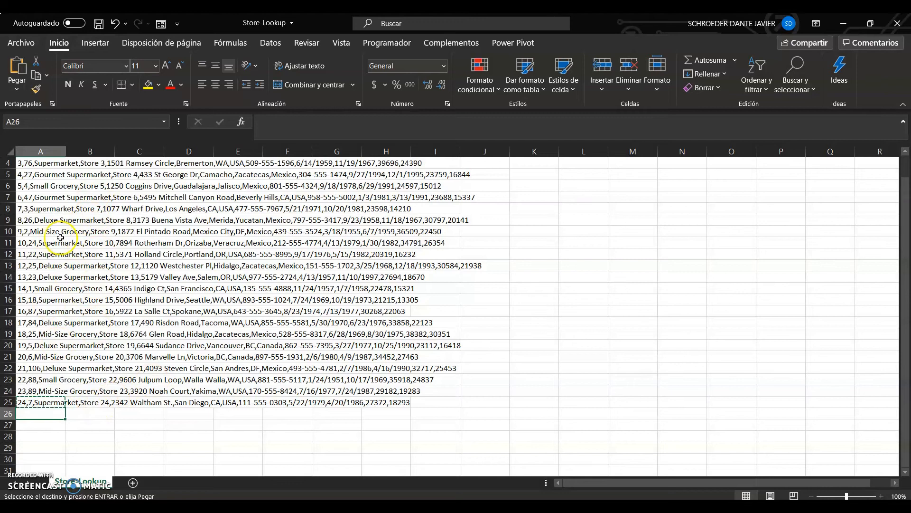
key("ctrl+v")
left_click(269, 123)
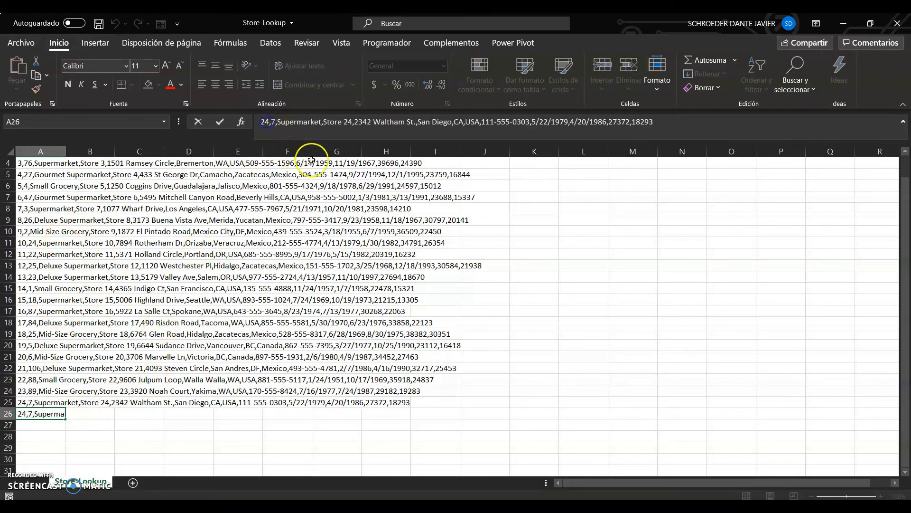
type("5")
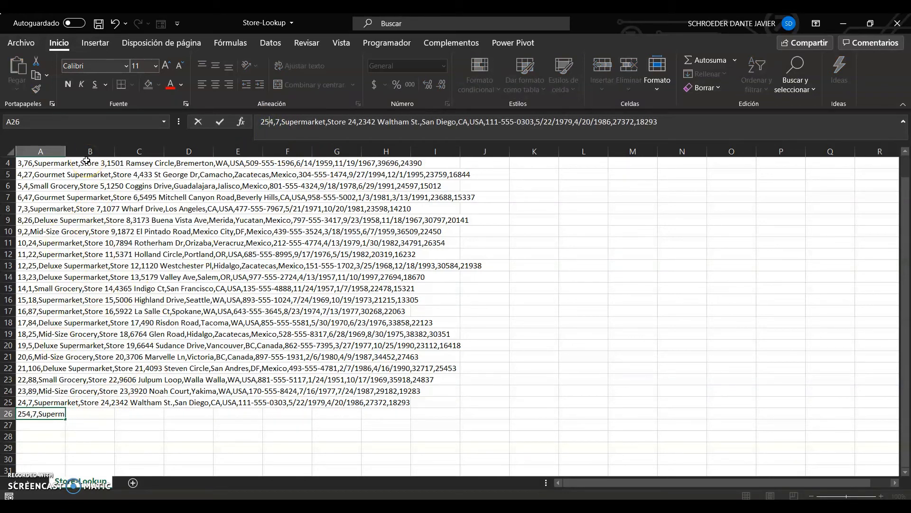
key("BackSpace")
key("Return")
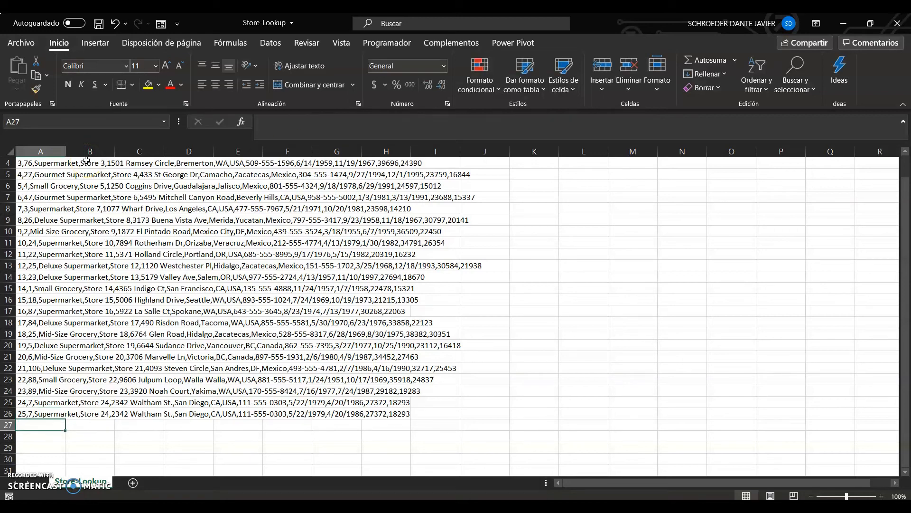
Save and close the Store-Lookup file, returning to the FoodMartDataModel workbook
left_click(98, 24)
left_click(897, 23)
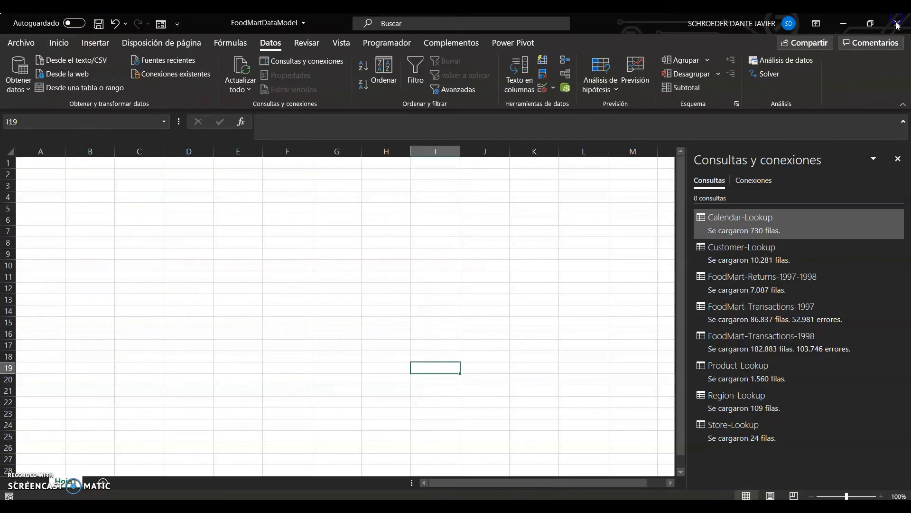
left_click(281, 254)
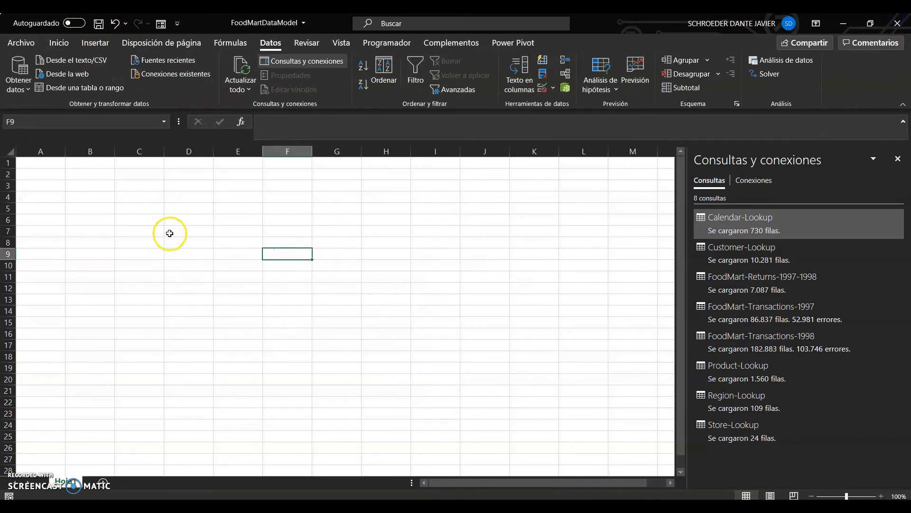
Open the Power Query Editor, refresh all query previews, and check the Store-Lookup query for the added record with store_id 25
left_click(19, 80)
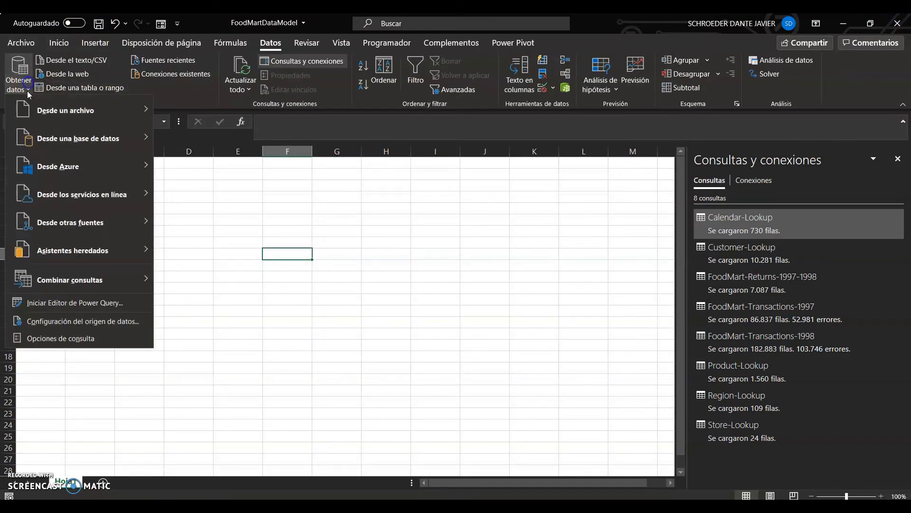
left_click(65, 303)
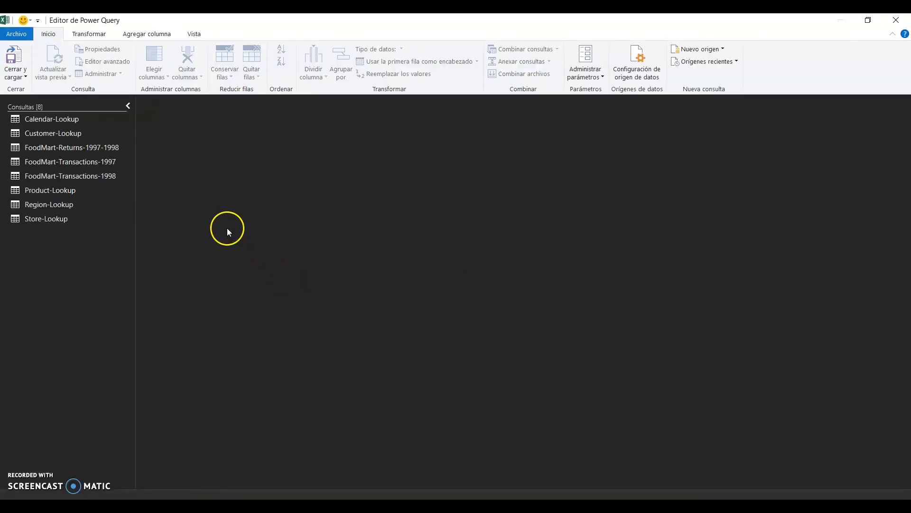
left_click(61, 218)
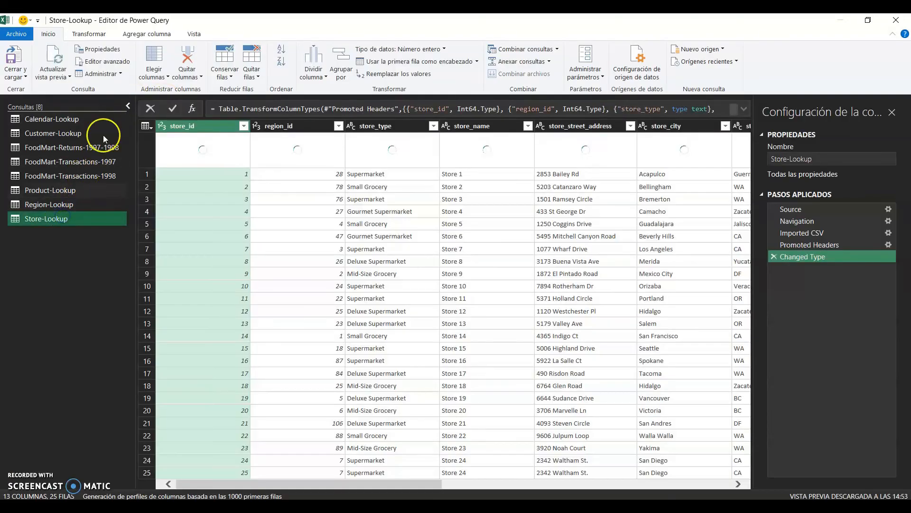
left_click(69, 80)
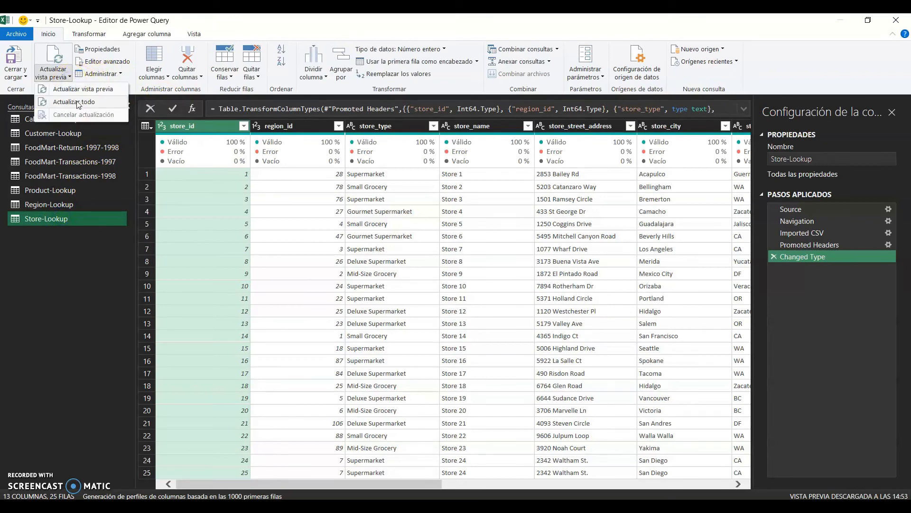
left_click(76, 101)
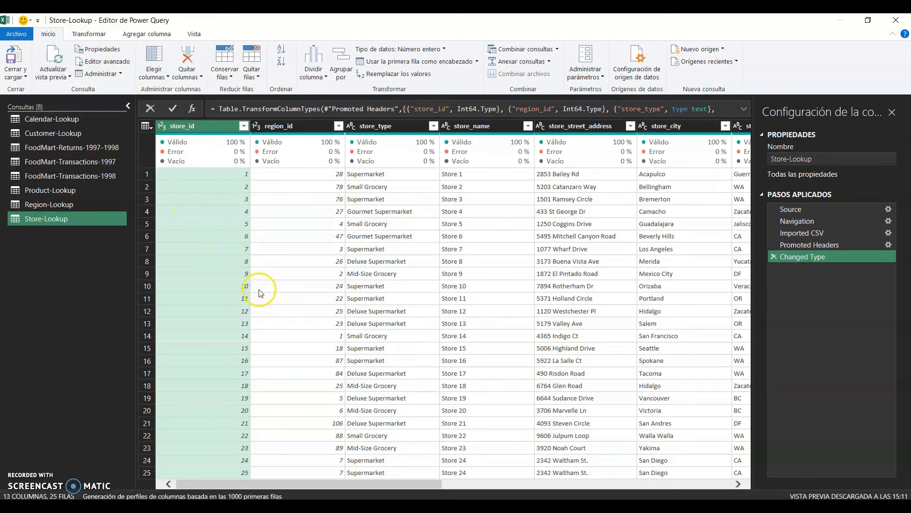
left_click(233, 472)
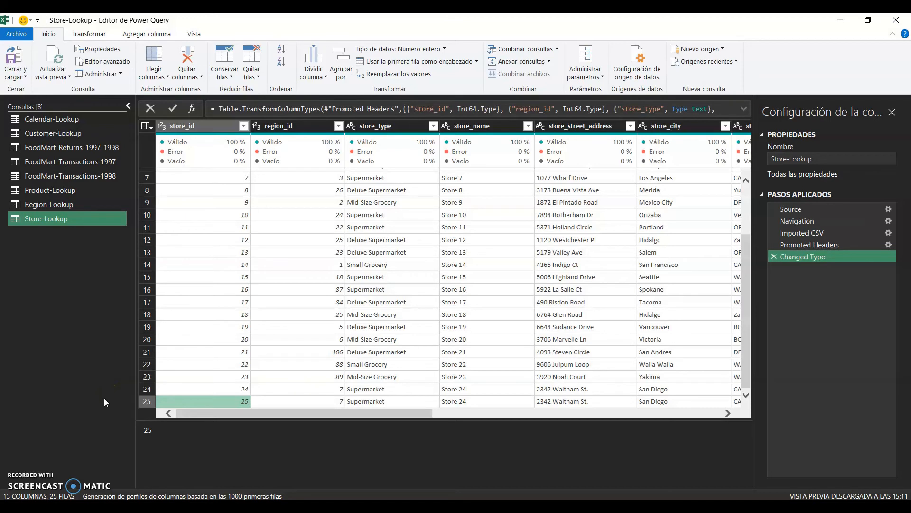
Check the source CSV files in the Tablas folder in File Explorer and return to the Power Query Editor
left_click(27, 505)
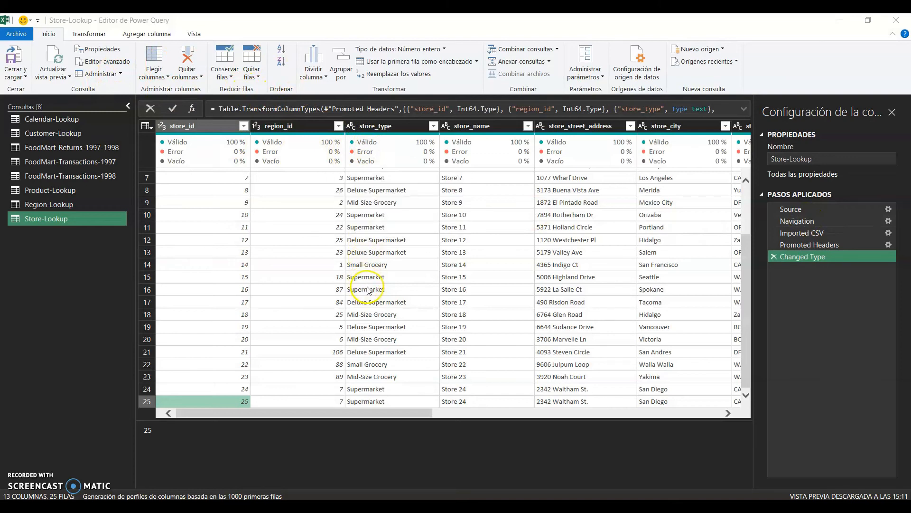
left_click(88, 34)
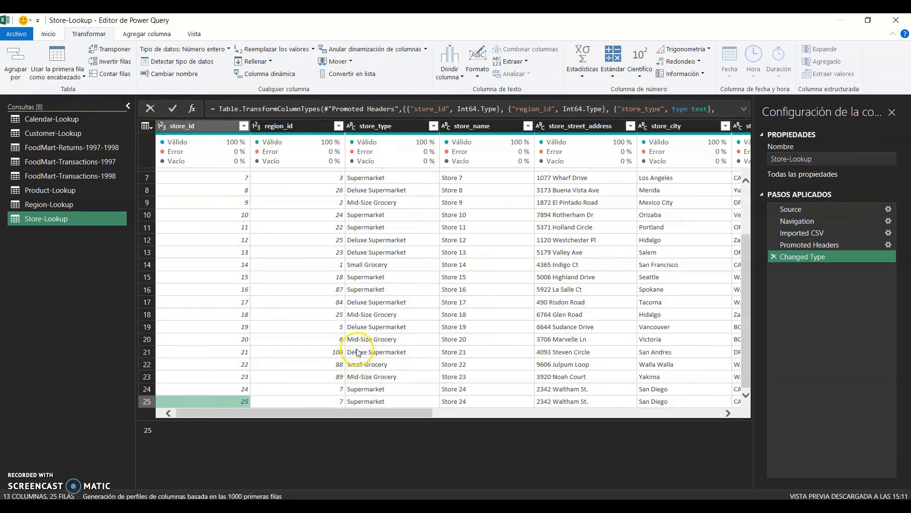
left_click(230, 506)
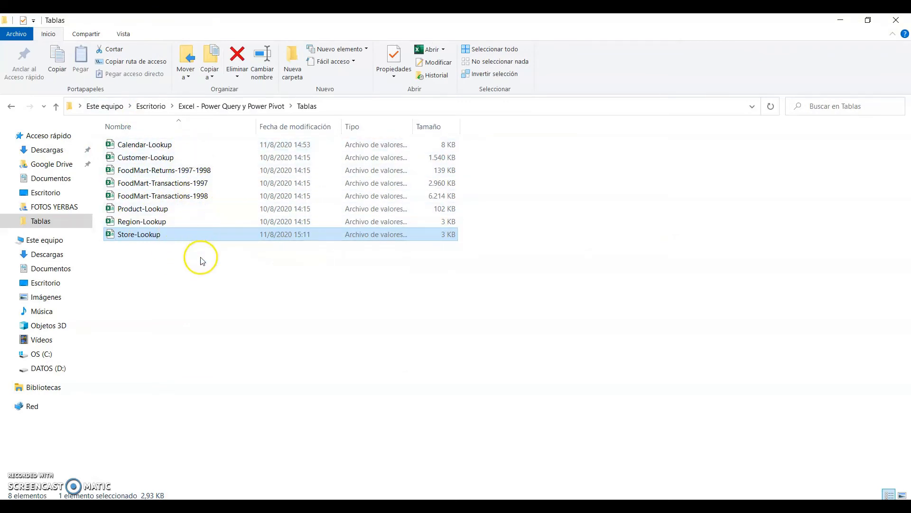
left_click(336, 506)
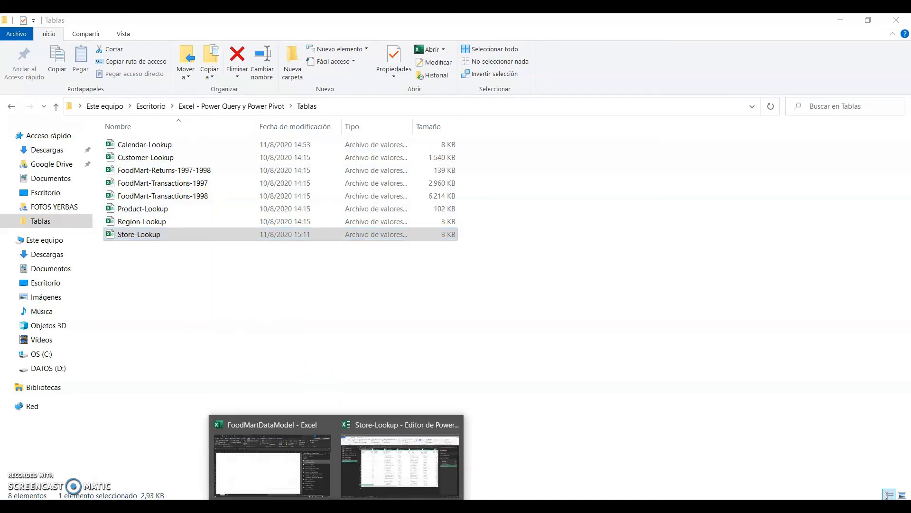
left_click(368, 463)
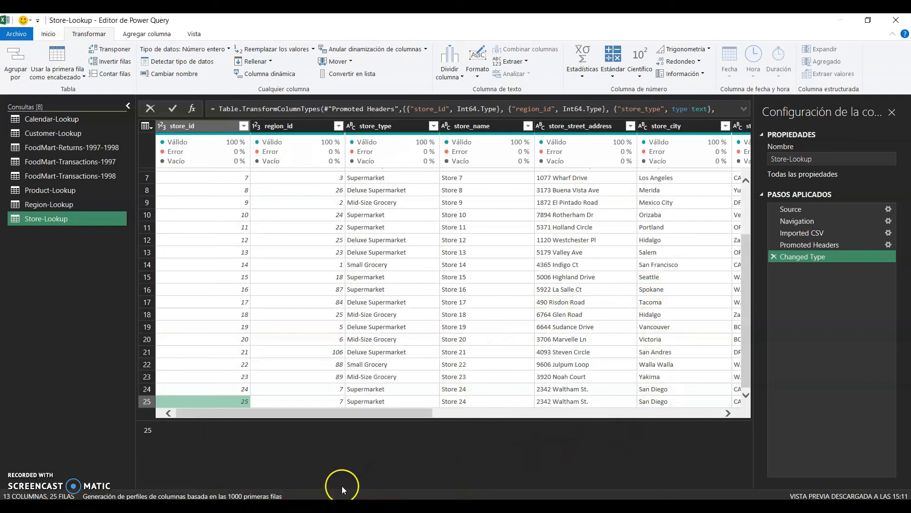
left_click(309, 506)
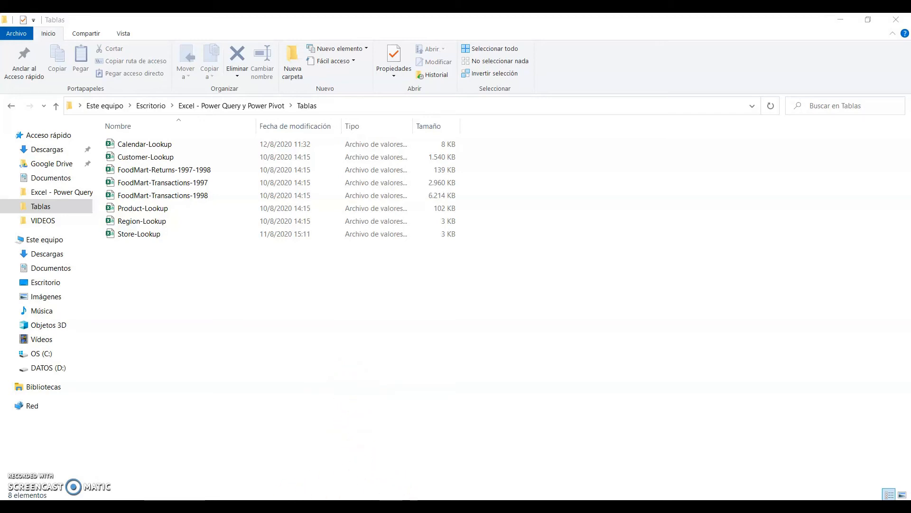
mouse_move(365, 507)
left_click(335, 465)
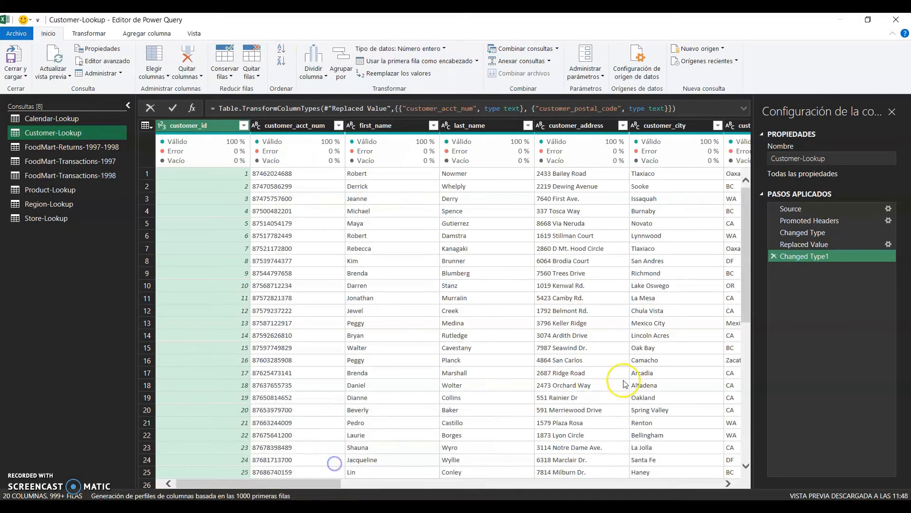
Change the product_id column of the Product-Lookup query to the Texto data type, replacing the existing conversion
left_click(69, 190)
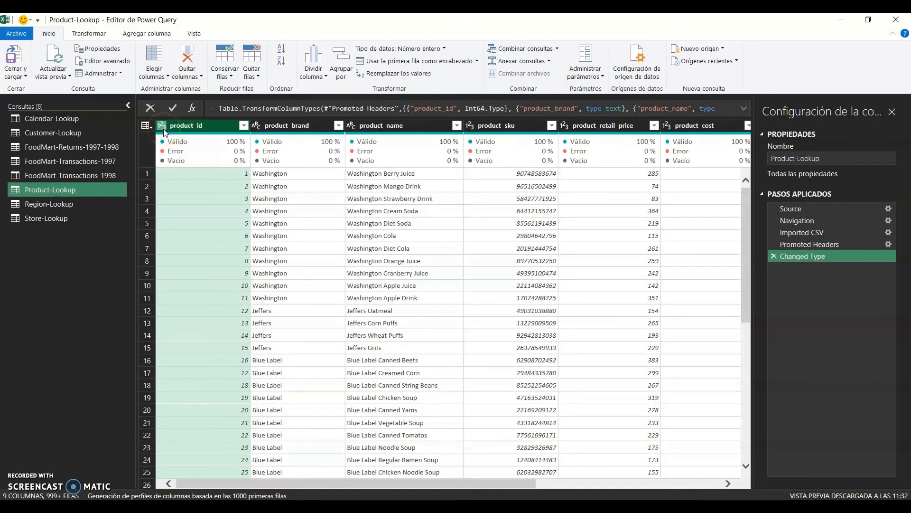
left_click(186, 197)
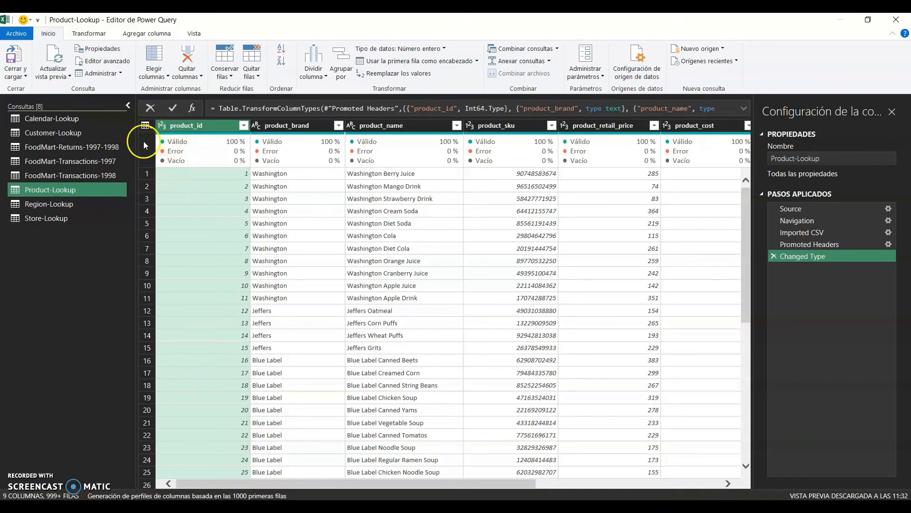
left_click(163, 126)
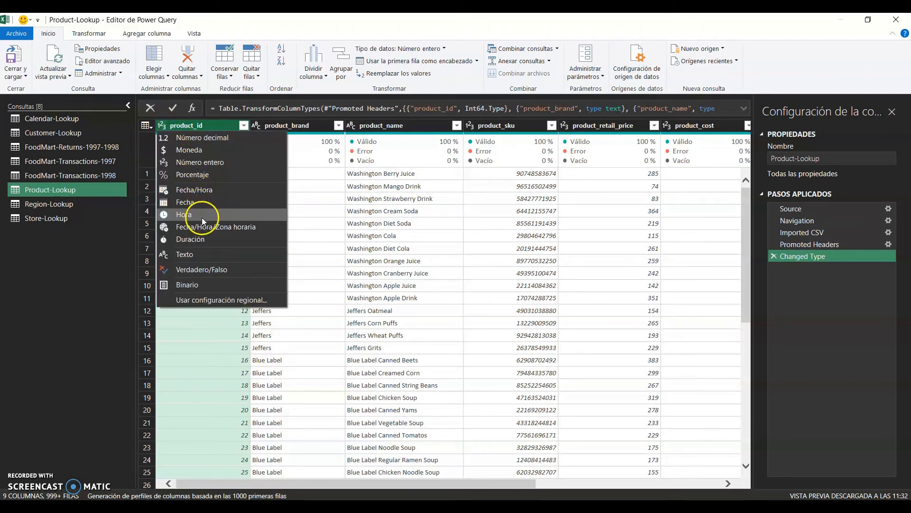
left_click(212, 254)
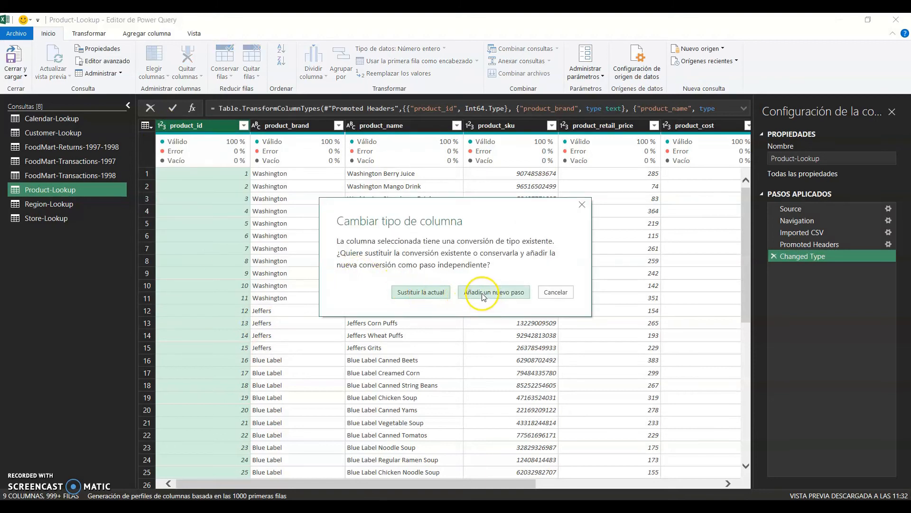
left_click(420, 292)
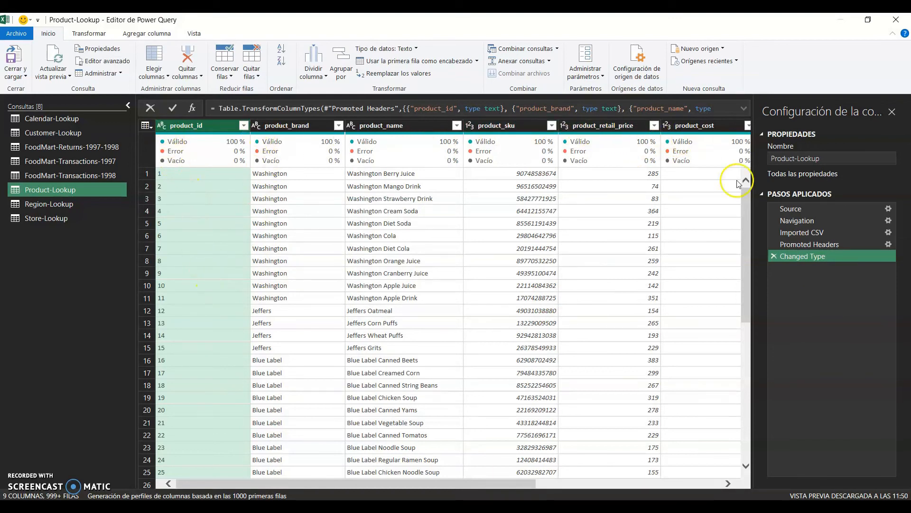
Remove the Changed Type step from the Product-Lookup query's applied steps
left_click(772, 257)
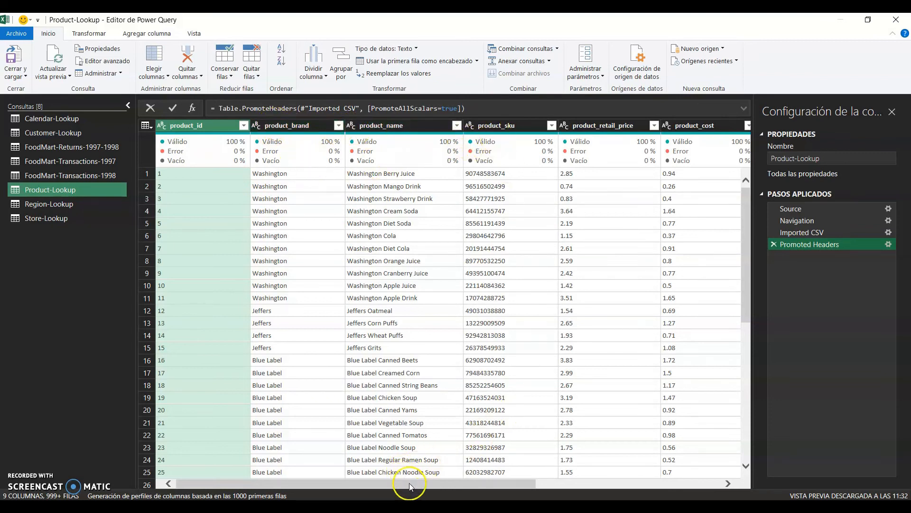
left_click_drag(409, 483, 514, 483)
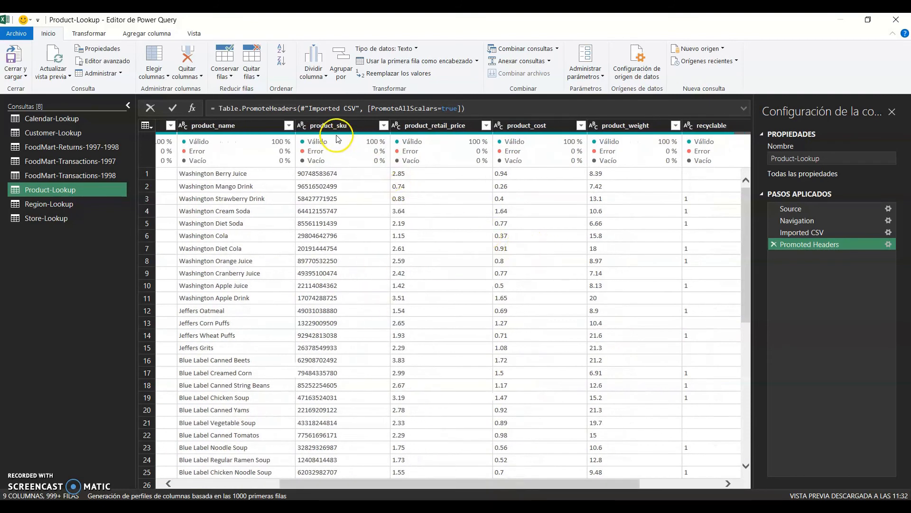
left_click(340, 130)
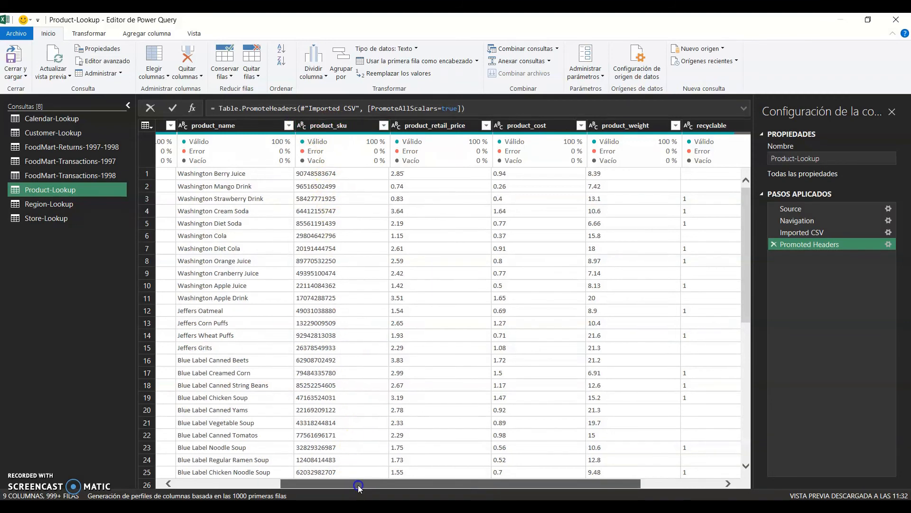
left_click_drag(358, 483, 385, 484)
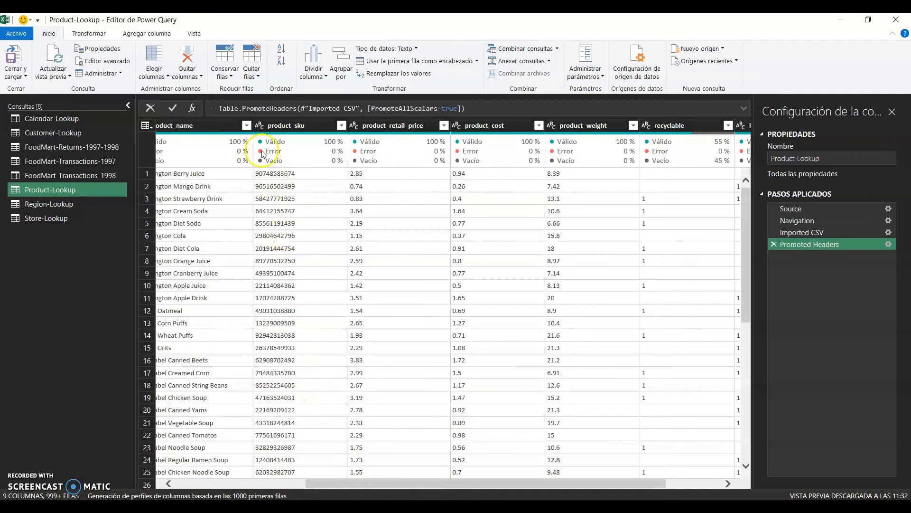
left_click_drag(431, 484, 477, 482)
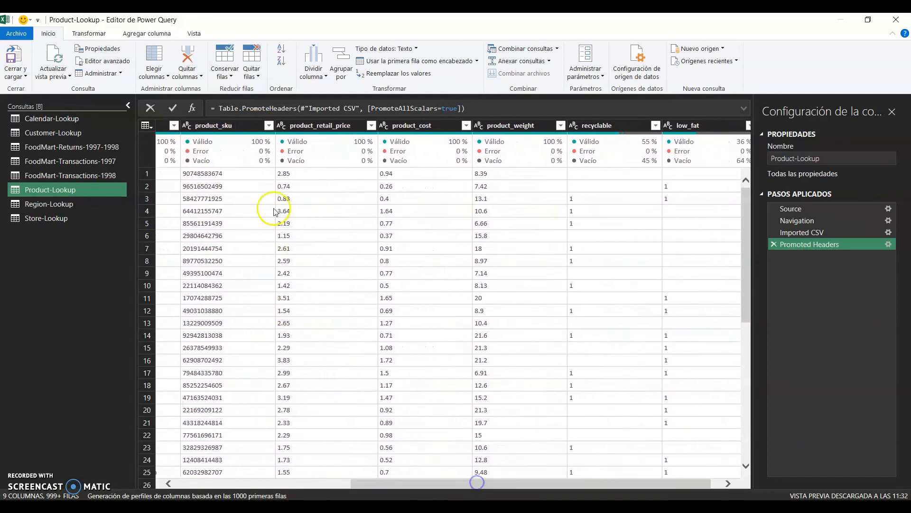
Set the product_retail_price, product_cost and product_weight columns of Product-Lookup to the Número entero data type
left_click(282, 128)
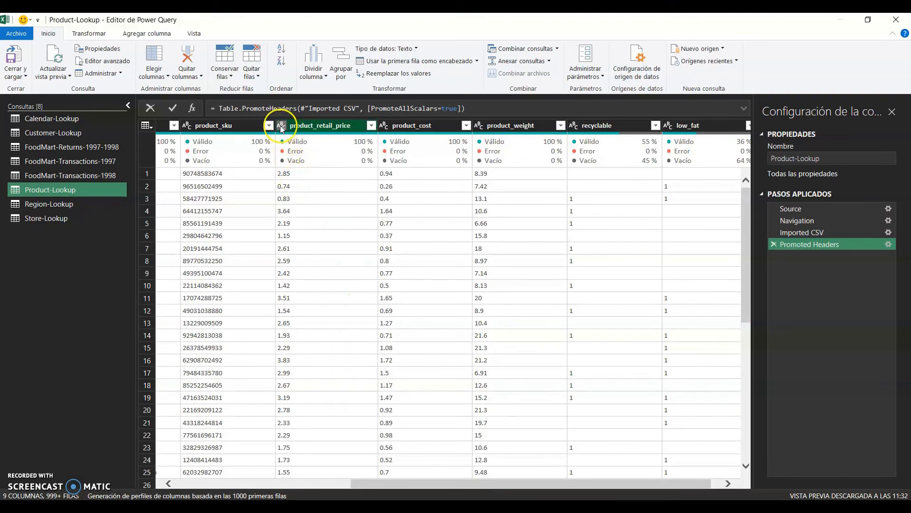
left_click(282, 127)
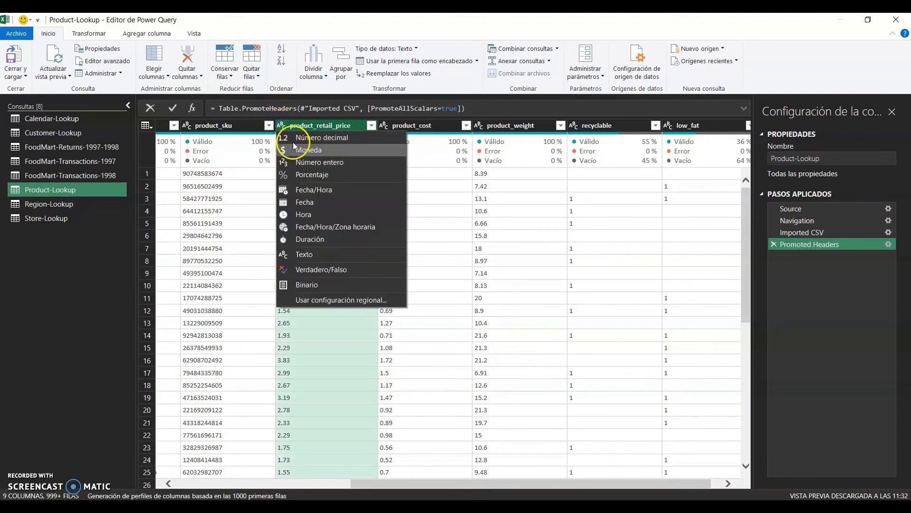
left_click(310, 163)
left_click(386, 126)
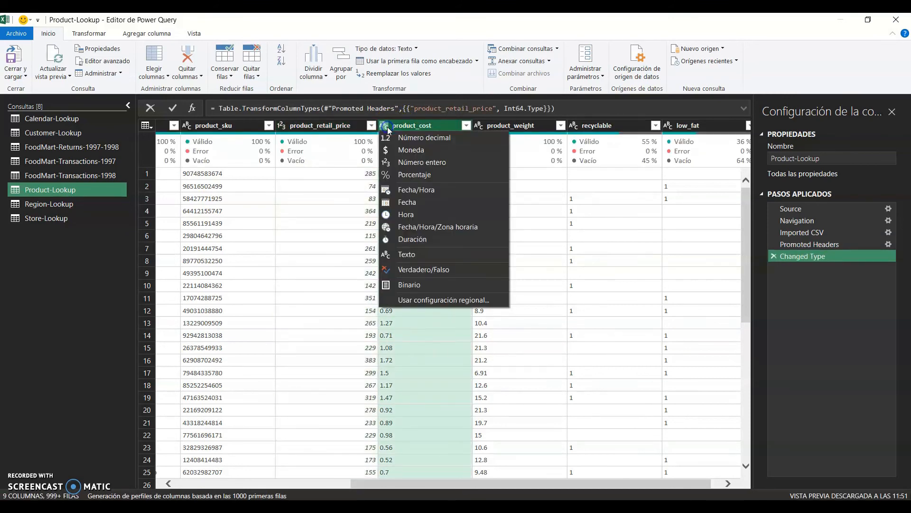
left_click(405, 161)
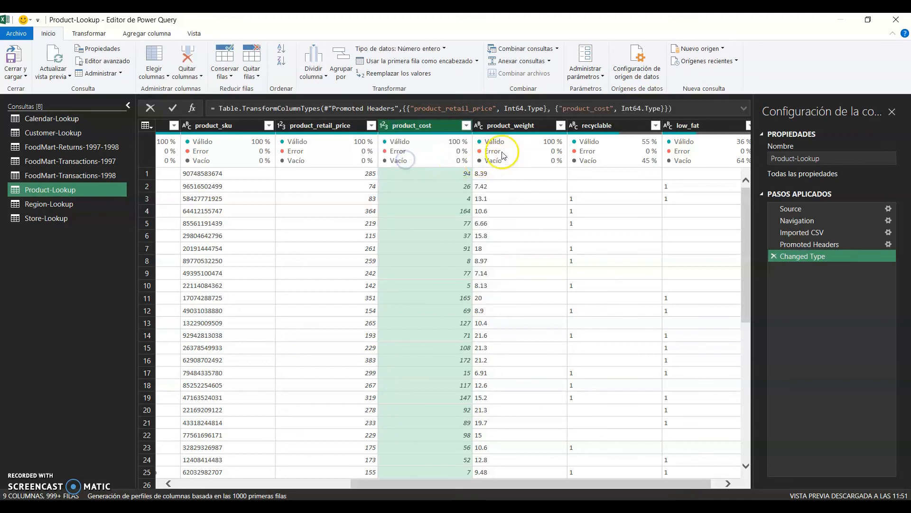
left_click(479, 125)
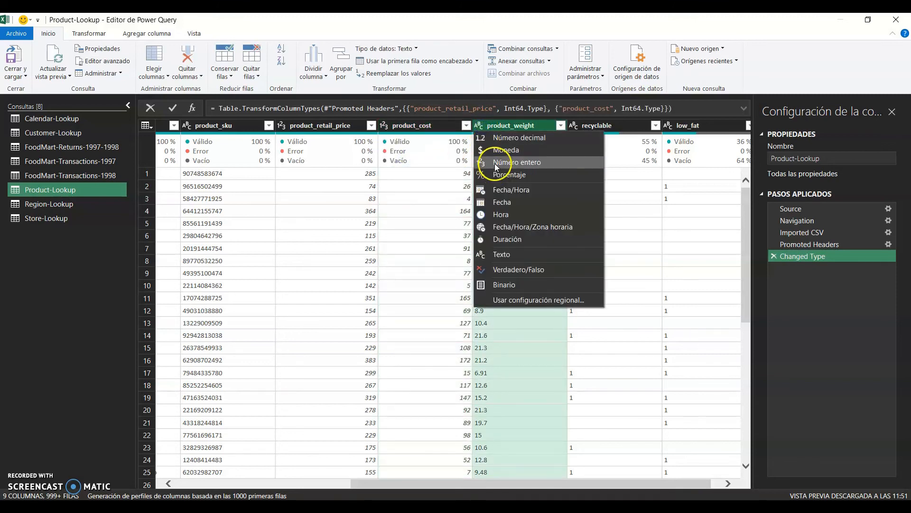
left_click(495, 164)
left_click_drag(462, 482, 477, 483)
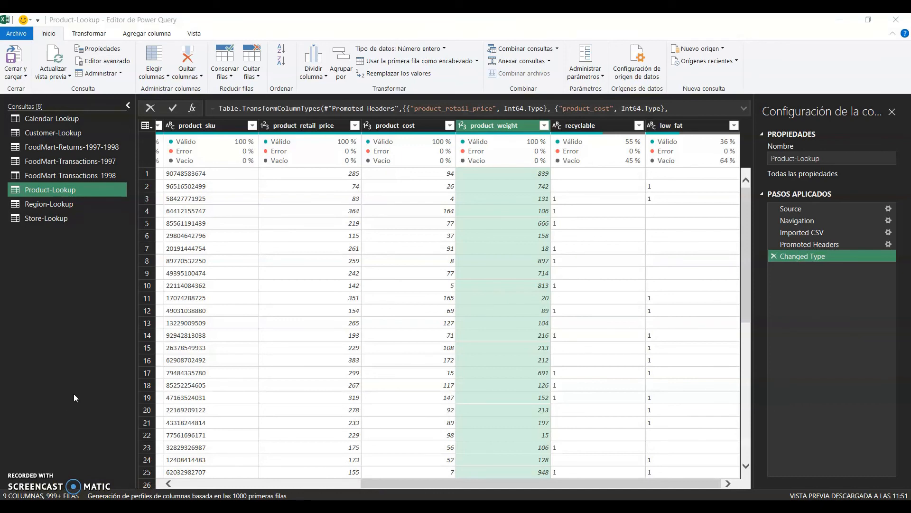
Insert a Fecha conversion with the Inglés (Estados Unidos) locale for transaction_date after the Promoted Headers step of FoodMart-Transactions-1997
left_click(69, 162)
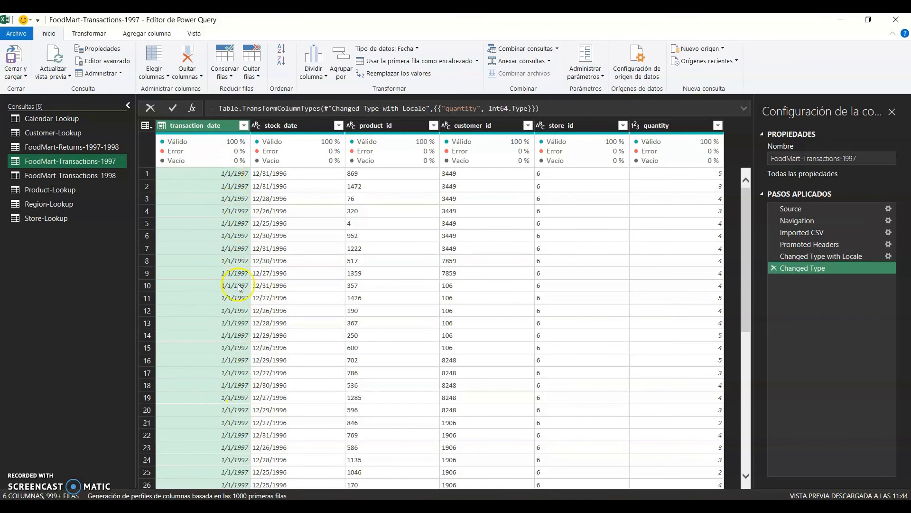
left_click(789, 255)
left_click(798, 249)
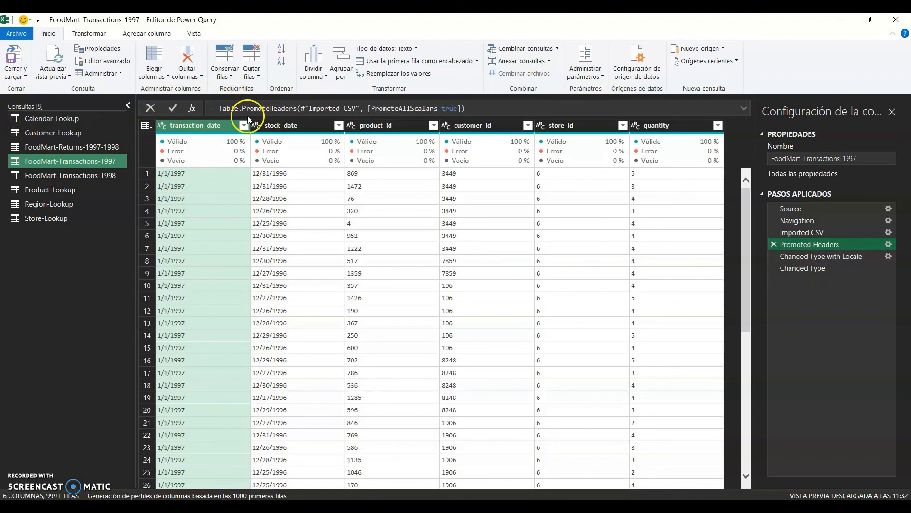
left_click(163, 126)
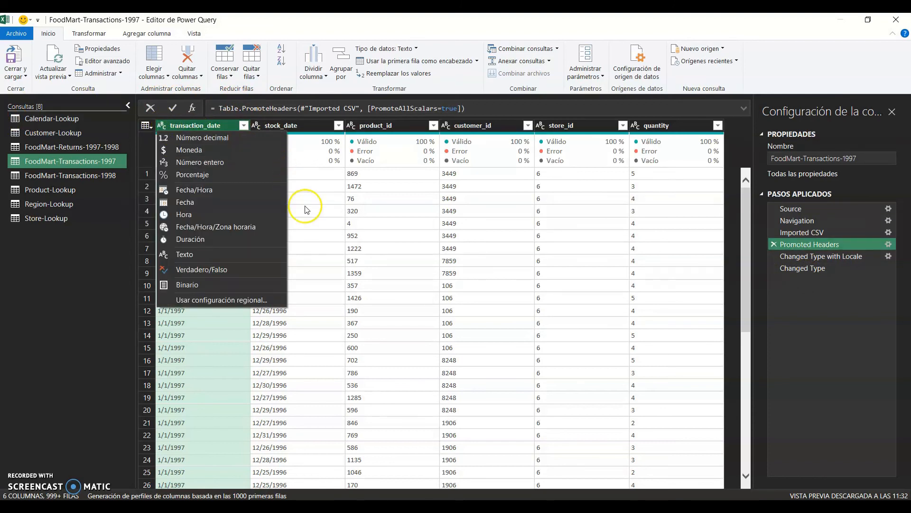
left_click(216, 300)
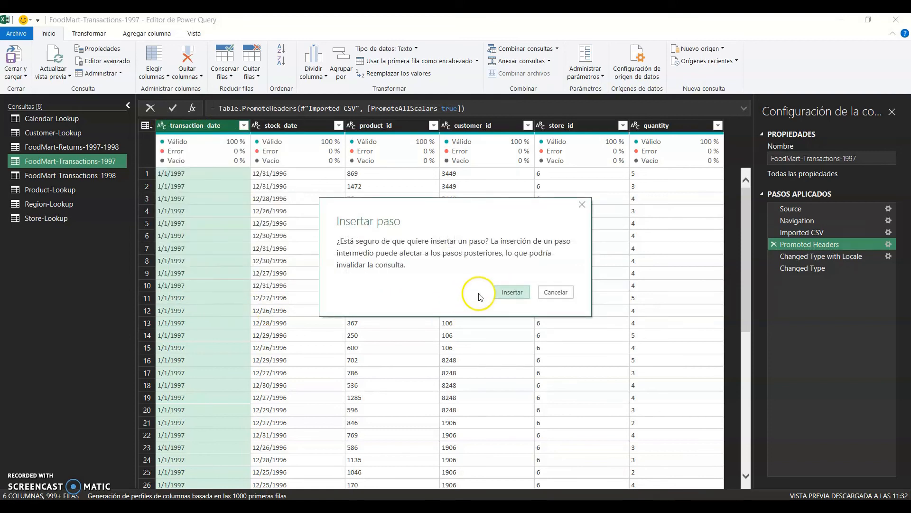
left_click(512, 292)
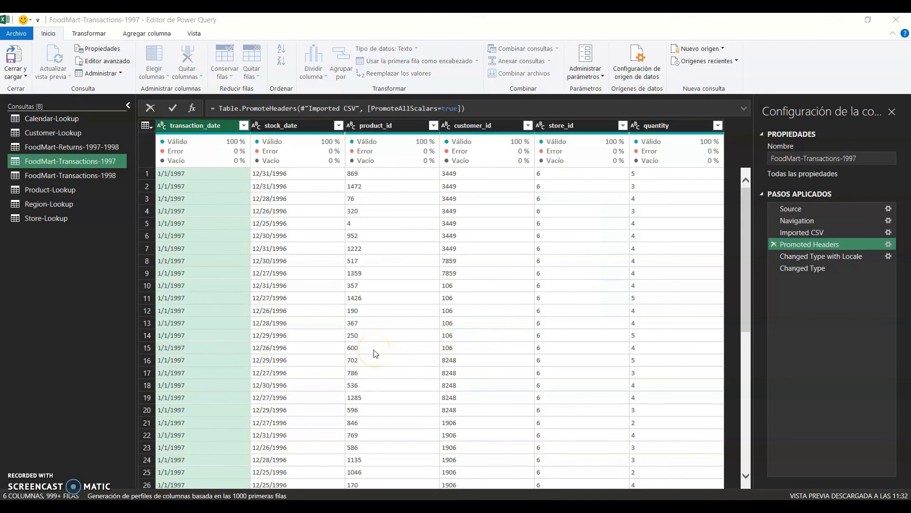
left_click(380, 255)
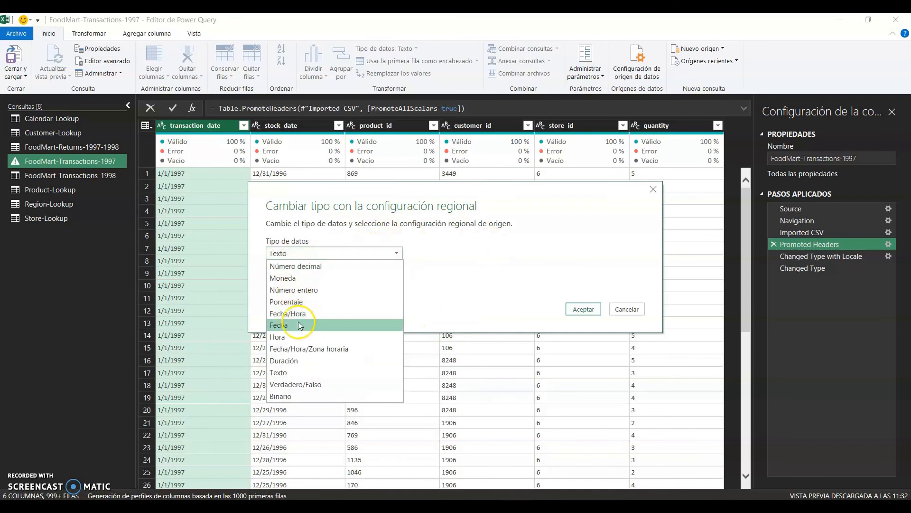
left_click(300, 325)
left_click(374, 279)
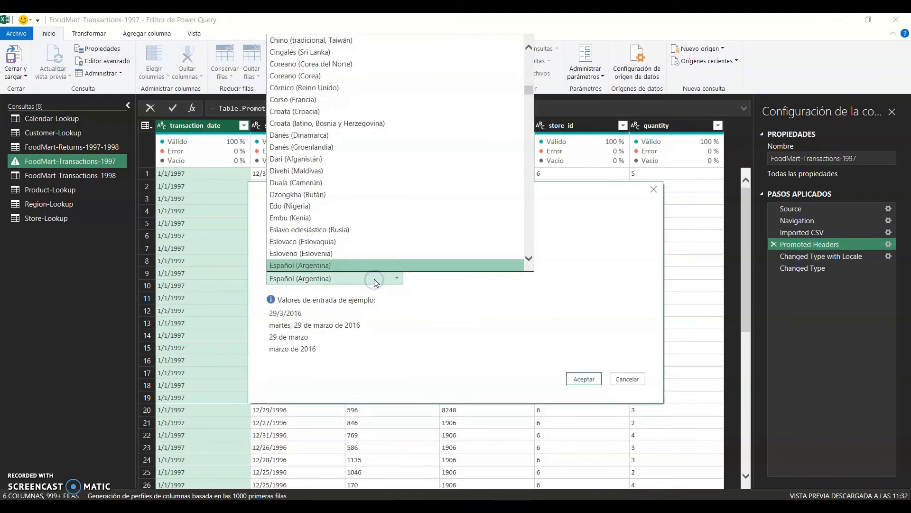
type("ing")
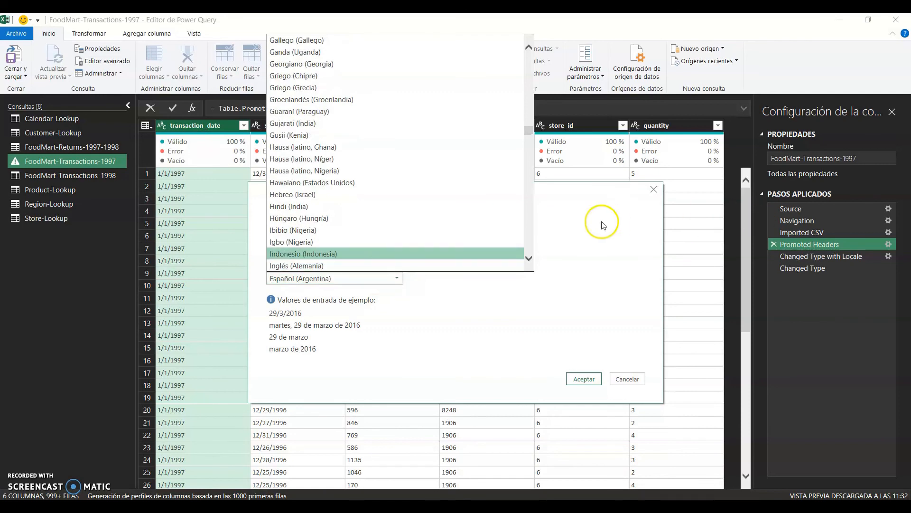
scroll(455, 238, "down", 3)
scroll(452, 238, "down", 7)
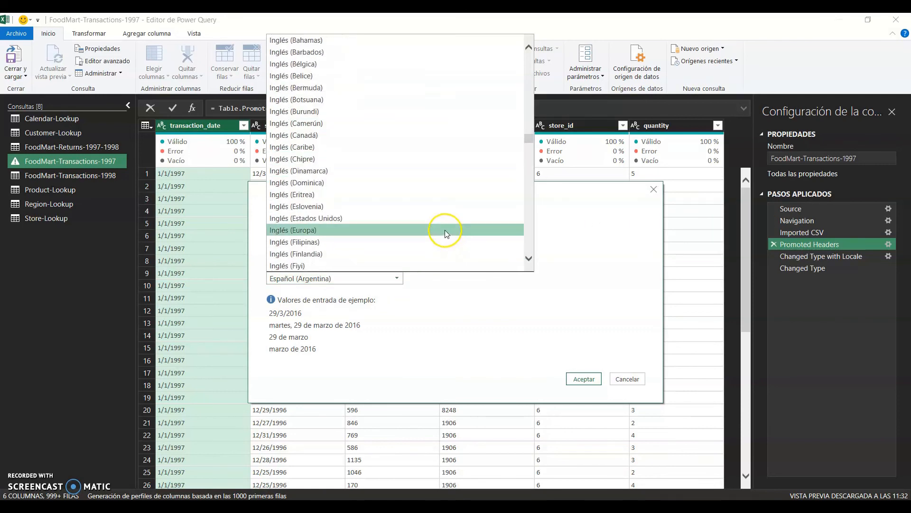
left_click(392, 147)
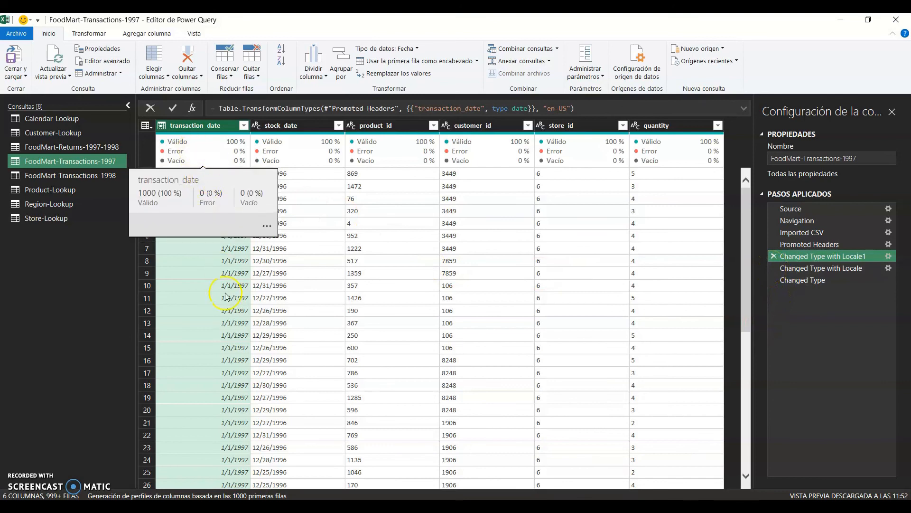
Insert a descending sort on transaction_date in the FoodMart-Transactions-1997 query and inspect the sorted dates
left_click(244, 126)
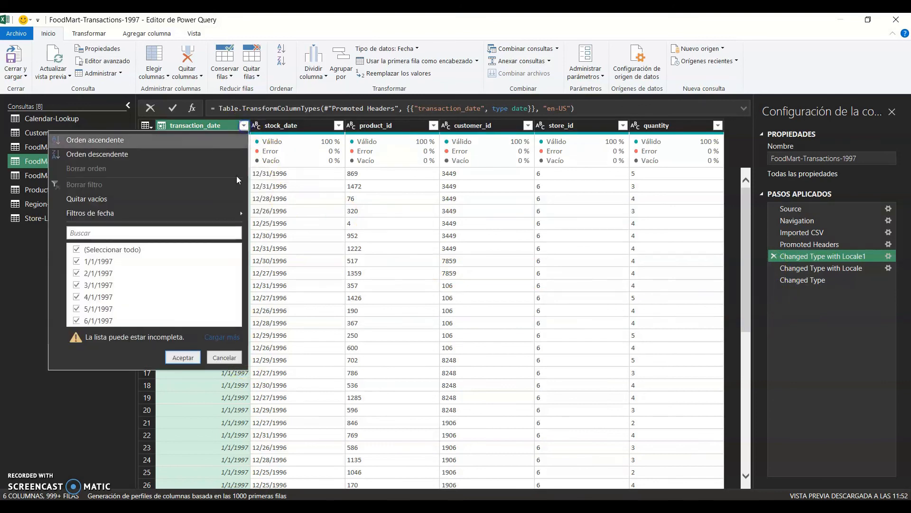
left_click(101, 156)
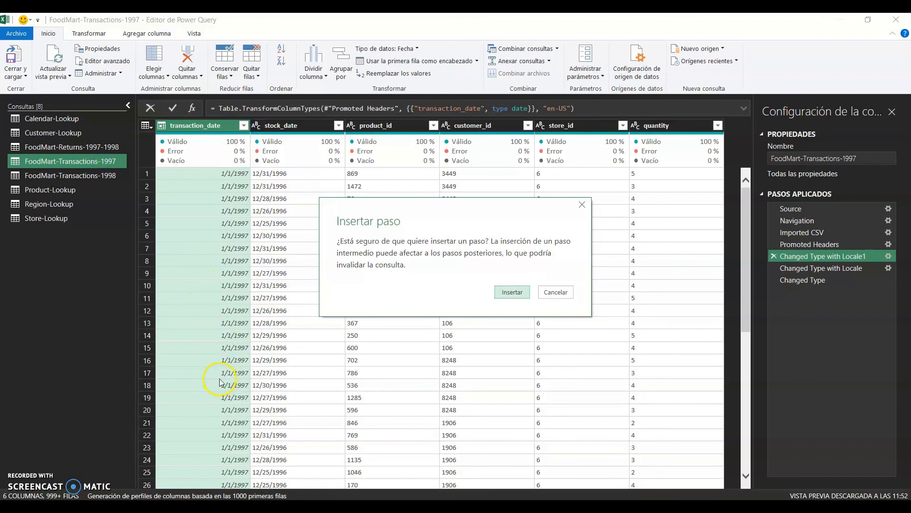
left_click(512, 292)
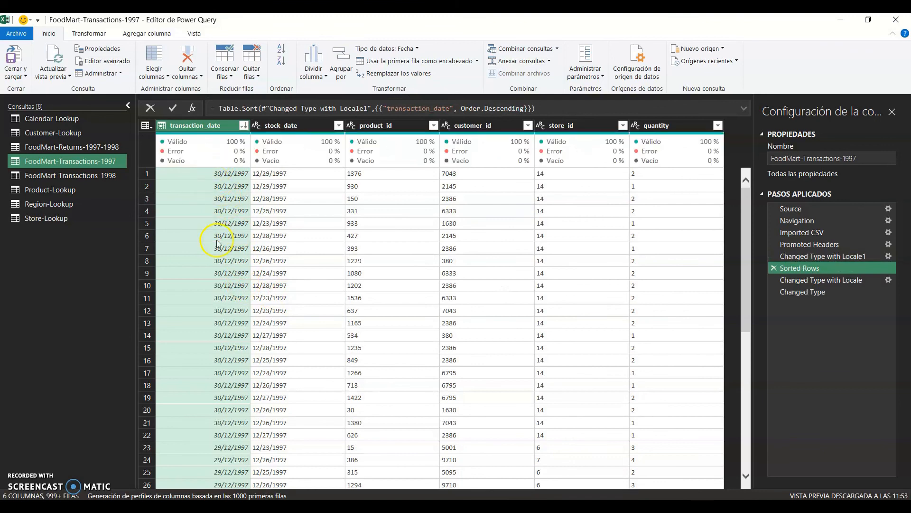
scroll(216, 335, "down", 5)
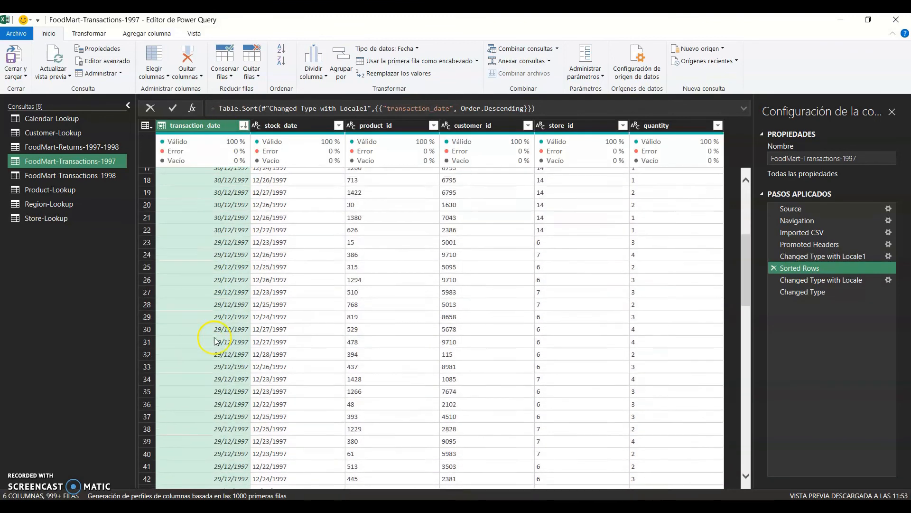
scroll(214, 341, "up", 5)
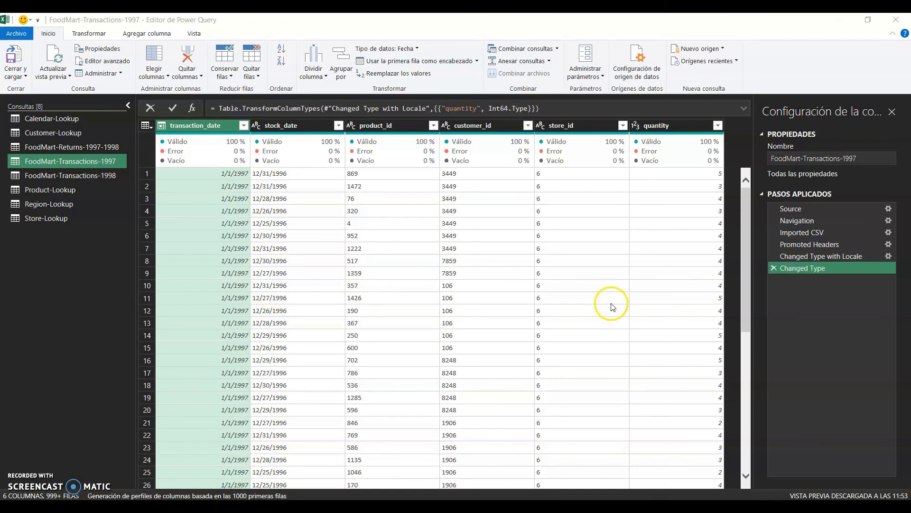
Append FoodMart-Transactions-1998 to FoodMart-Transactions-1997 as a new query
left_click(79, 175)
left_click(82, 163)
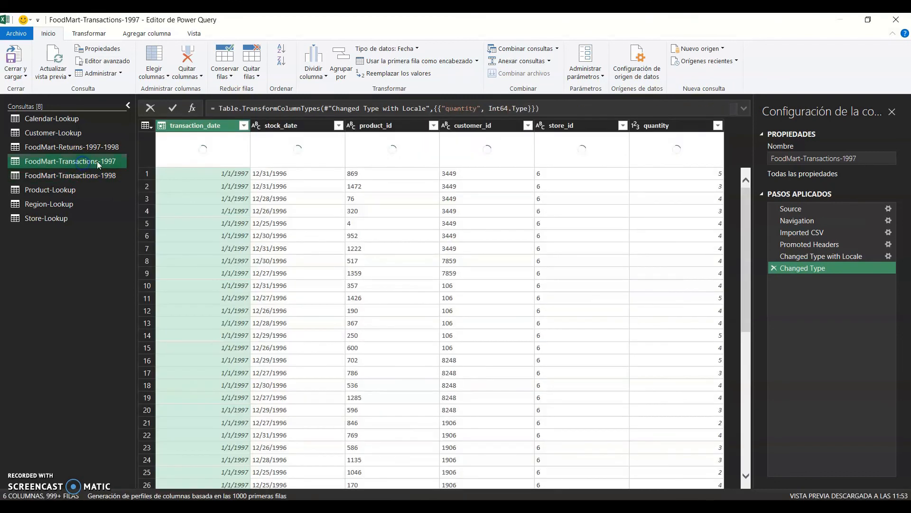
left_click(549, 62)
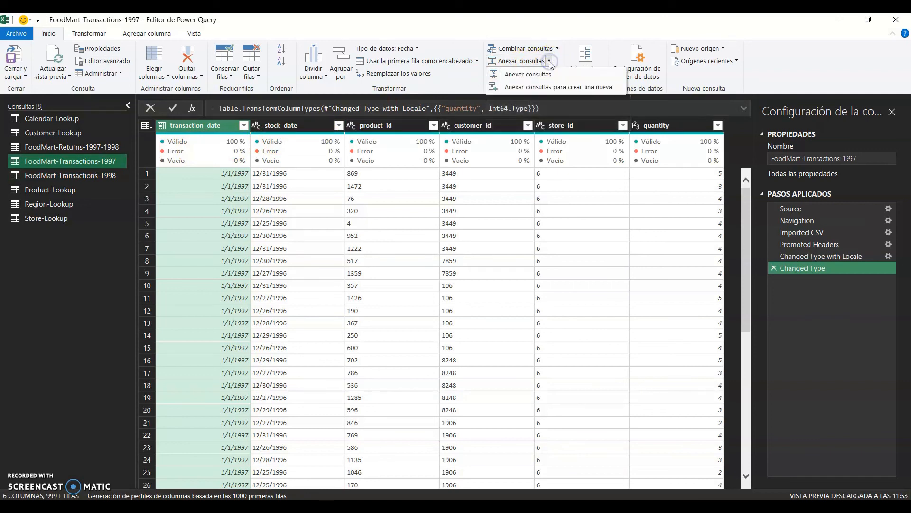
left_click(538, 88)
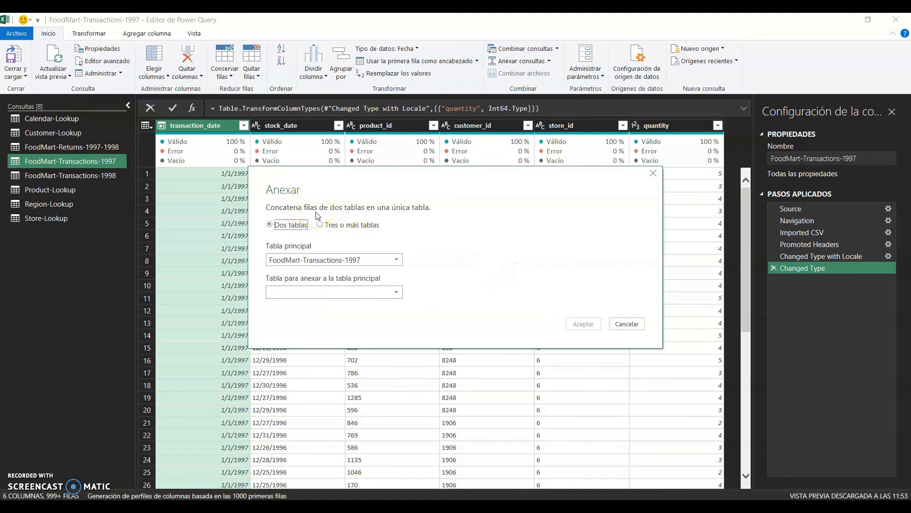
left_click(363, 293)
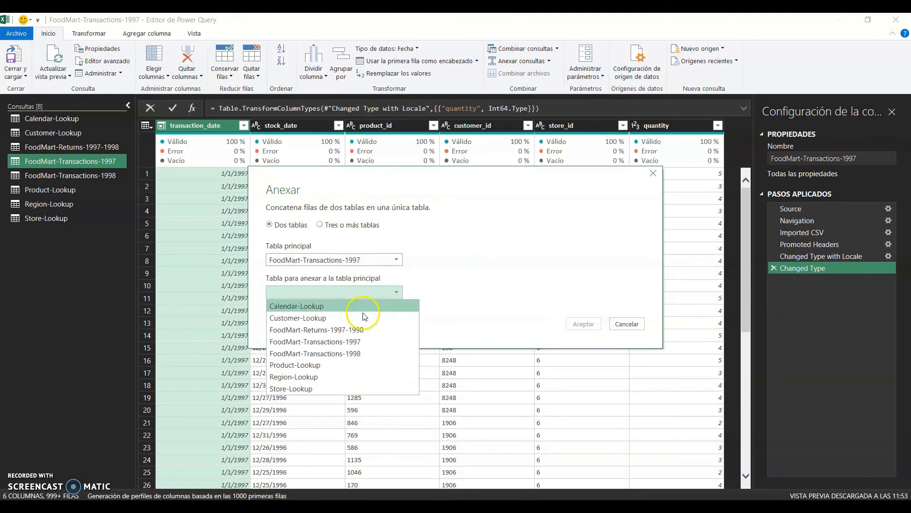
left_click(365, 353)
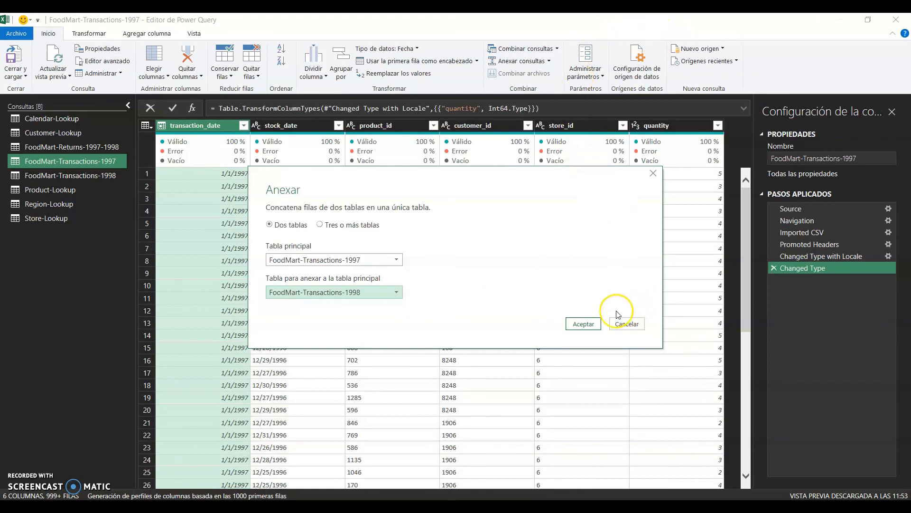
left_click(583, 323)
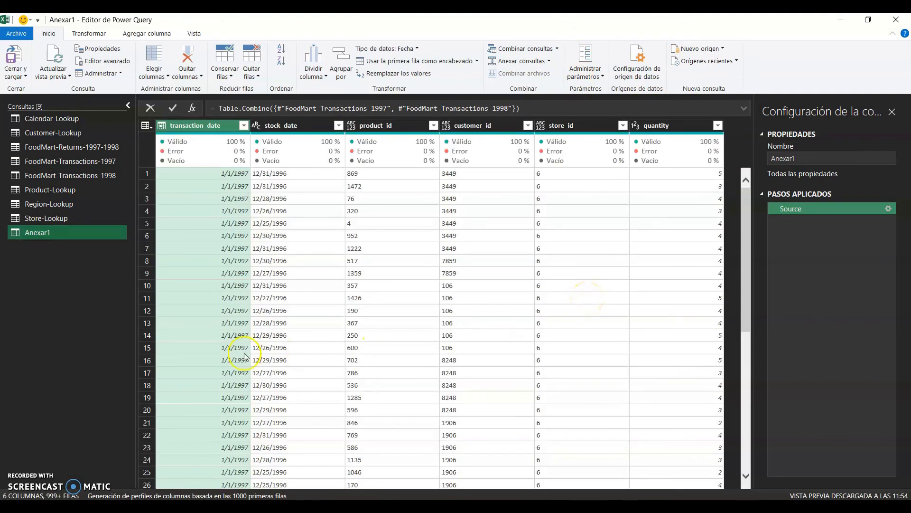
Sort the appended query by transaction_date in descending order
left_click(43, 237)
left_click(243, 126)
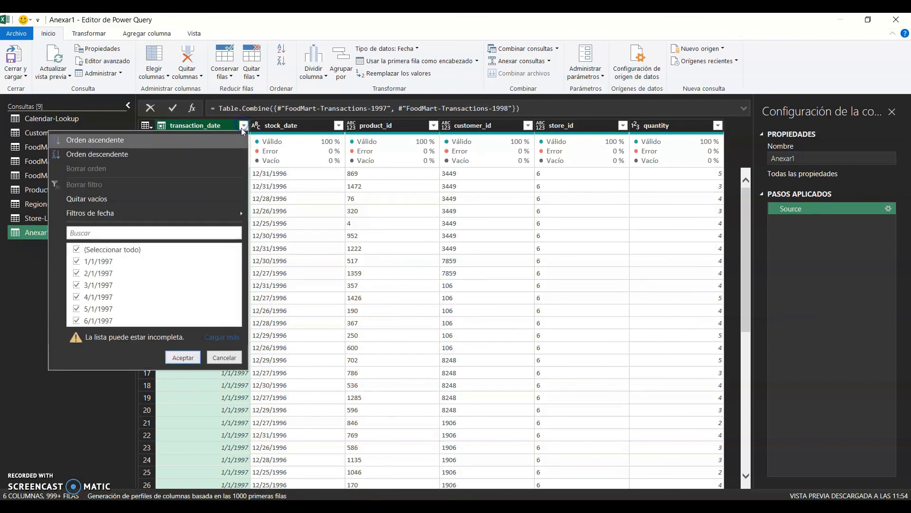
left_click(96, 154)
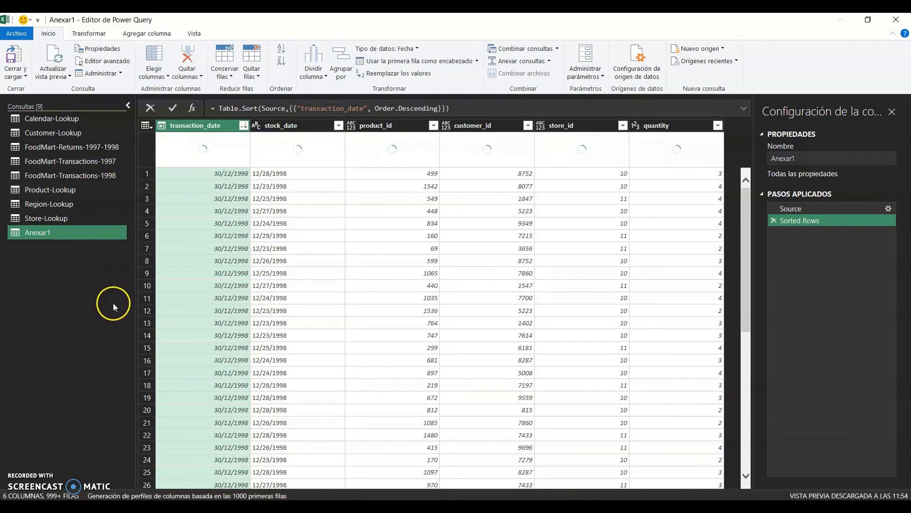
Rename the appended query as FoodMart-Transactions-1997 - 1998, reusing the name of the 1997 transactions query
left_click(99, 163)
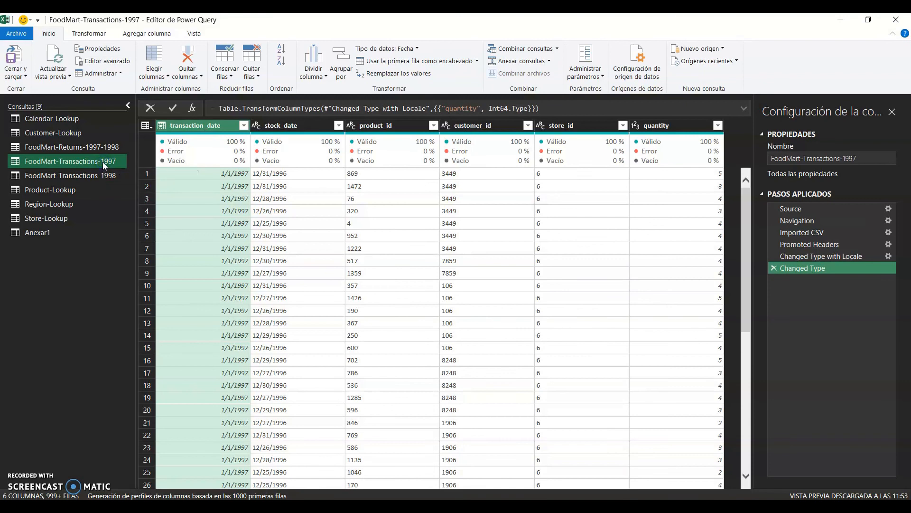
double_click(102, 162)
key("ctrl+c")
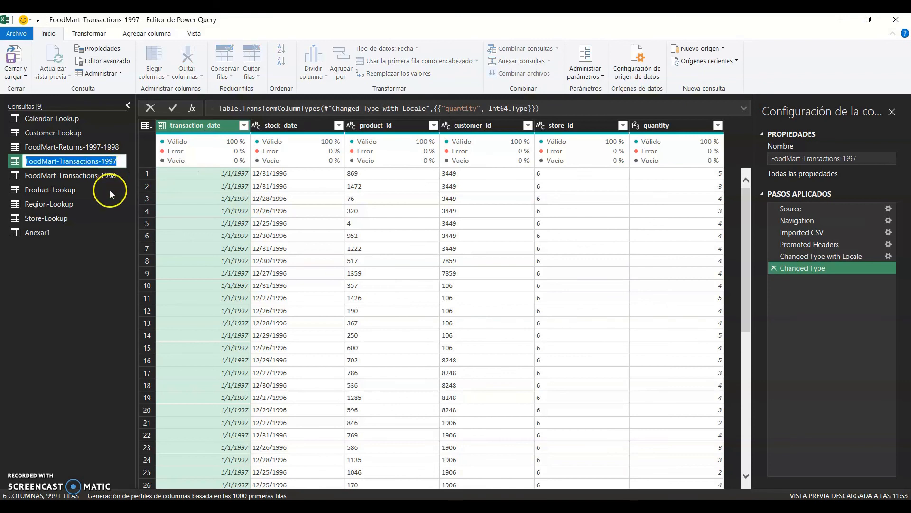
left_click(49, 235)
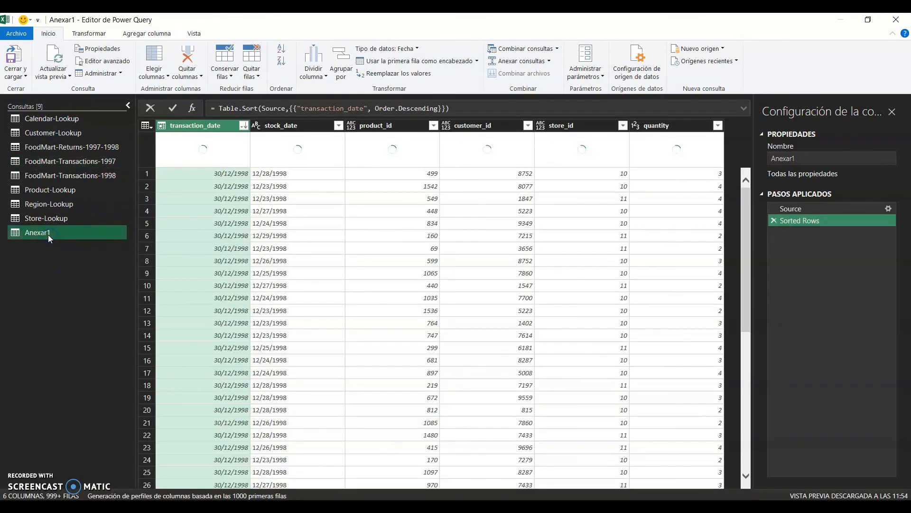
double_click(50, 234)
key("ctrl+v")
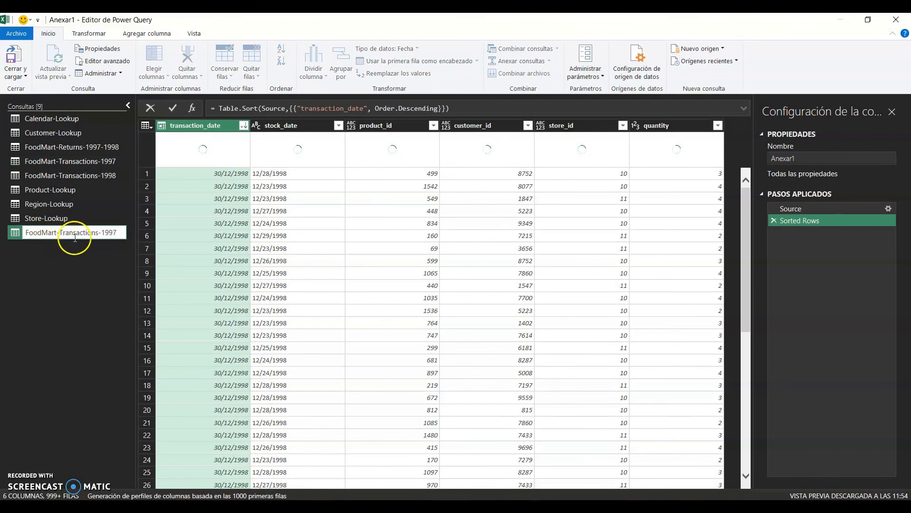
type("- ")
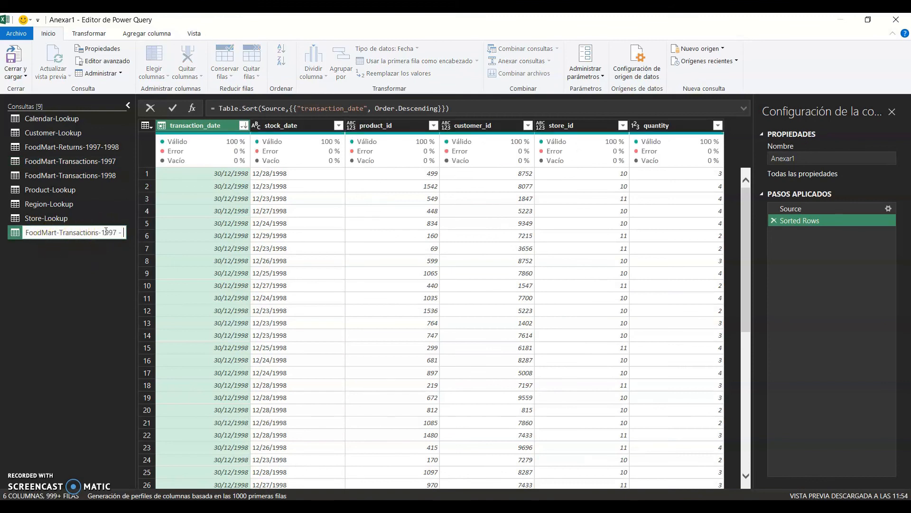
type("1998")
key("Return")
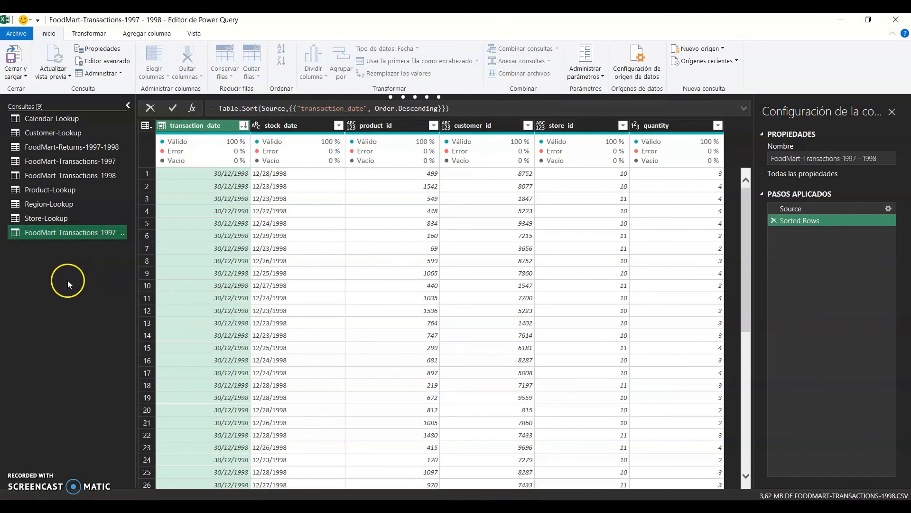